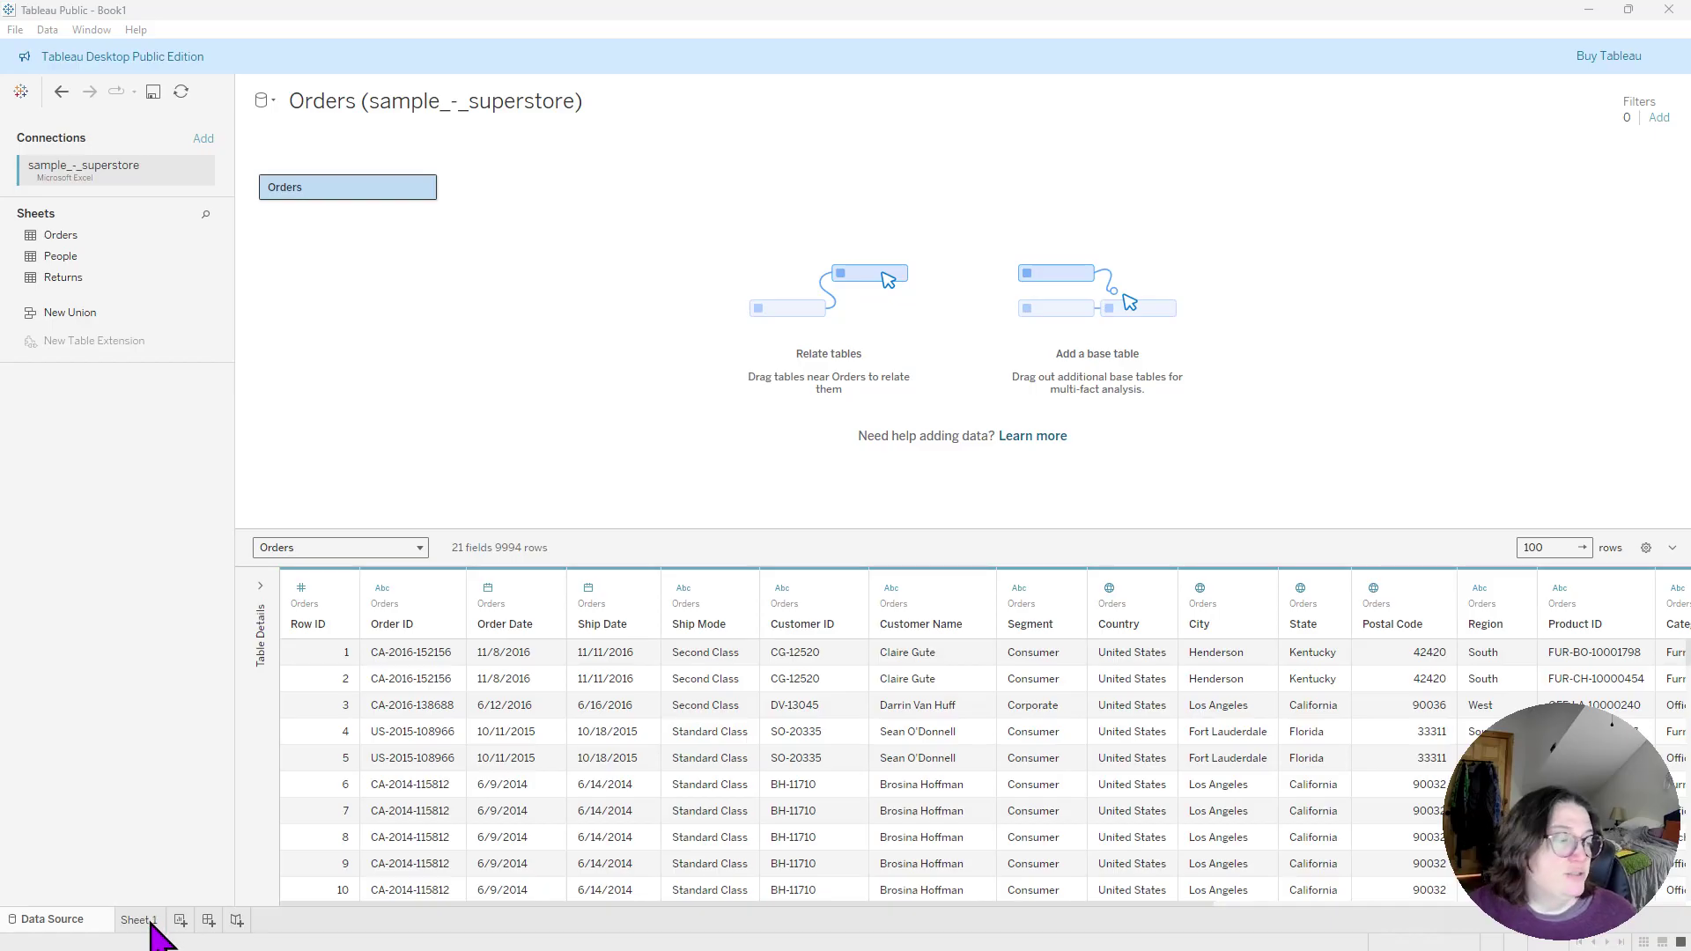
- On Sheet 1, replace YEAR(Order Date) with Order Date on Columns, shown as Weekday
left_click(146, 921)
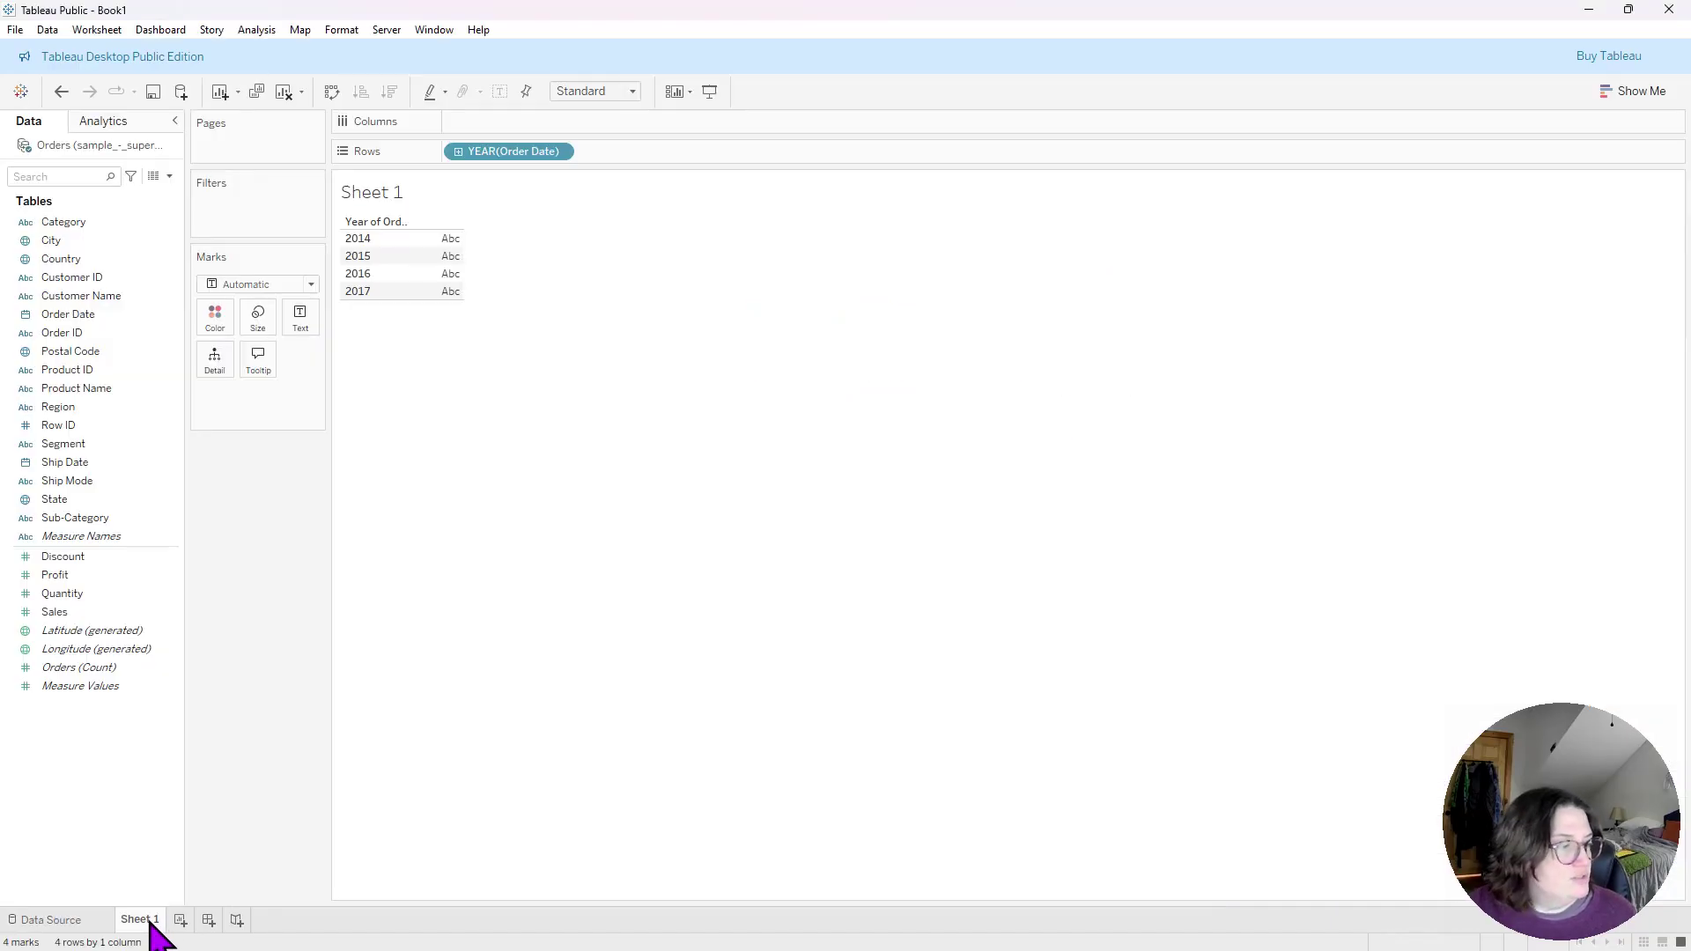
left_click(560, 153)
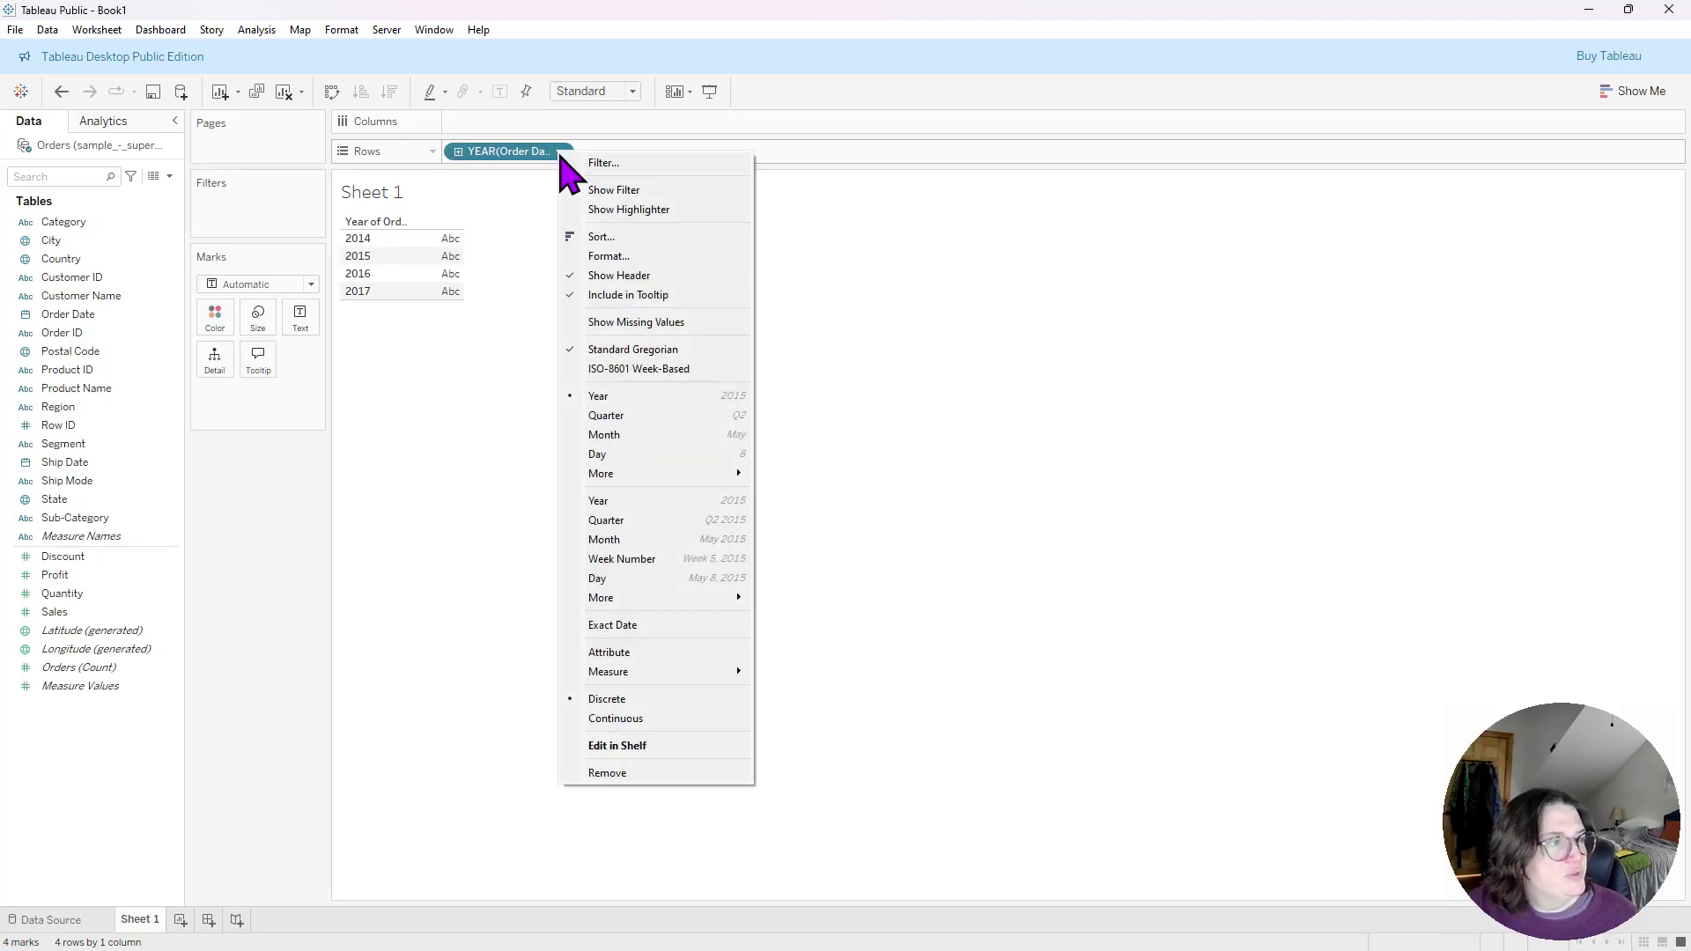
left_click(639, 773)
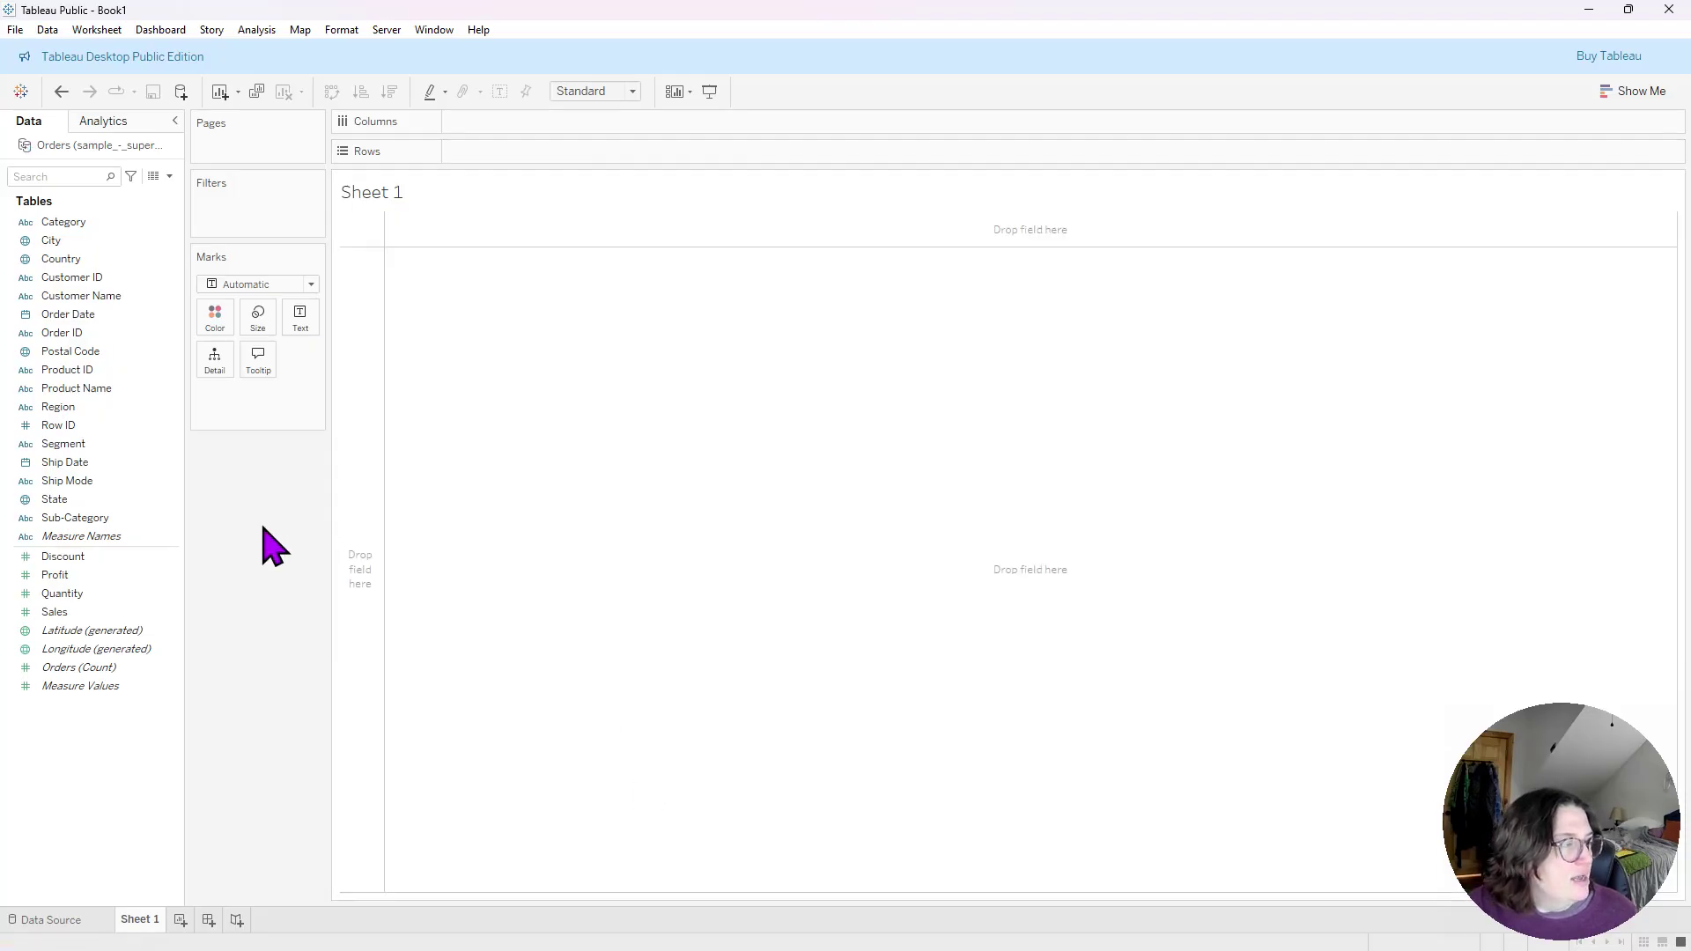
left_click(116, 239)
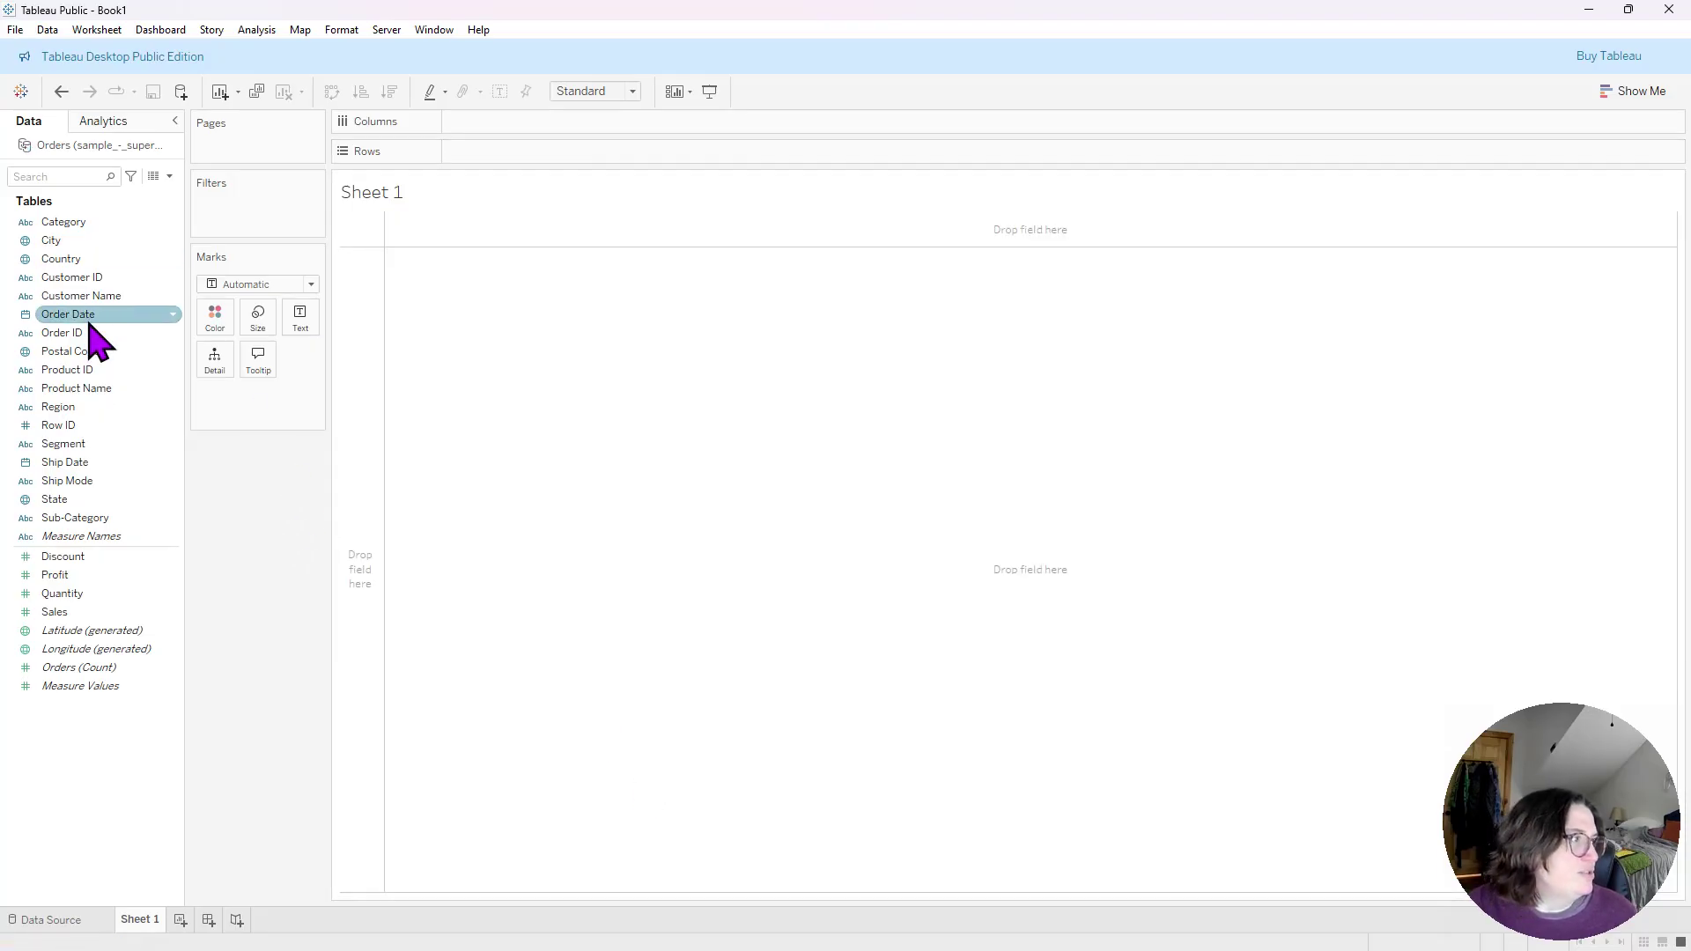
left_click_drag(104, 317, 528, 123)
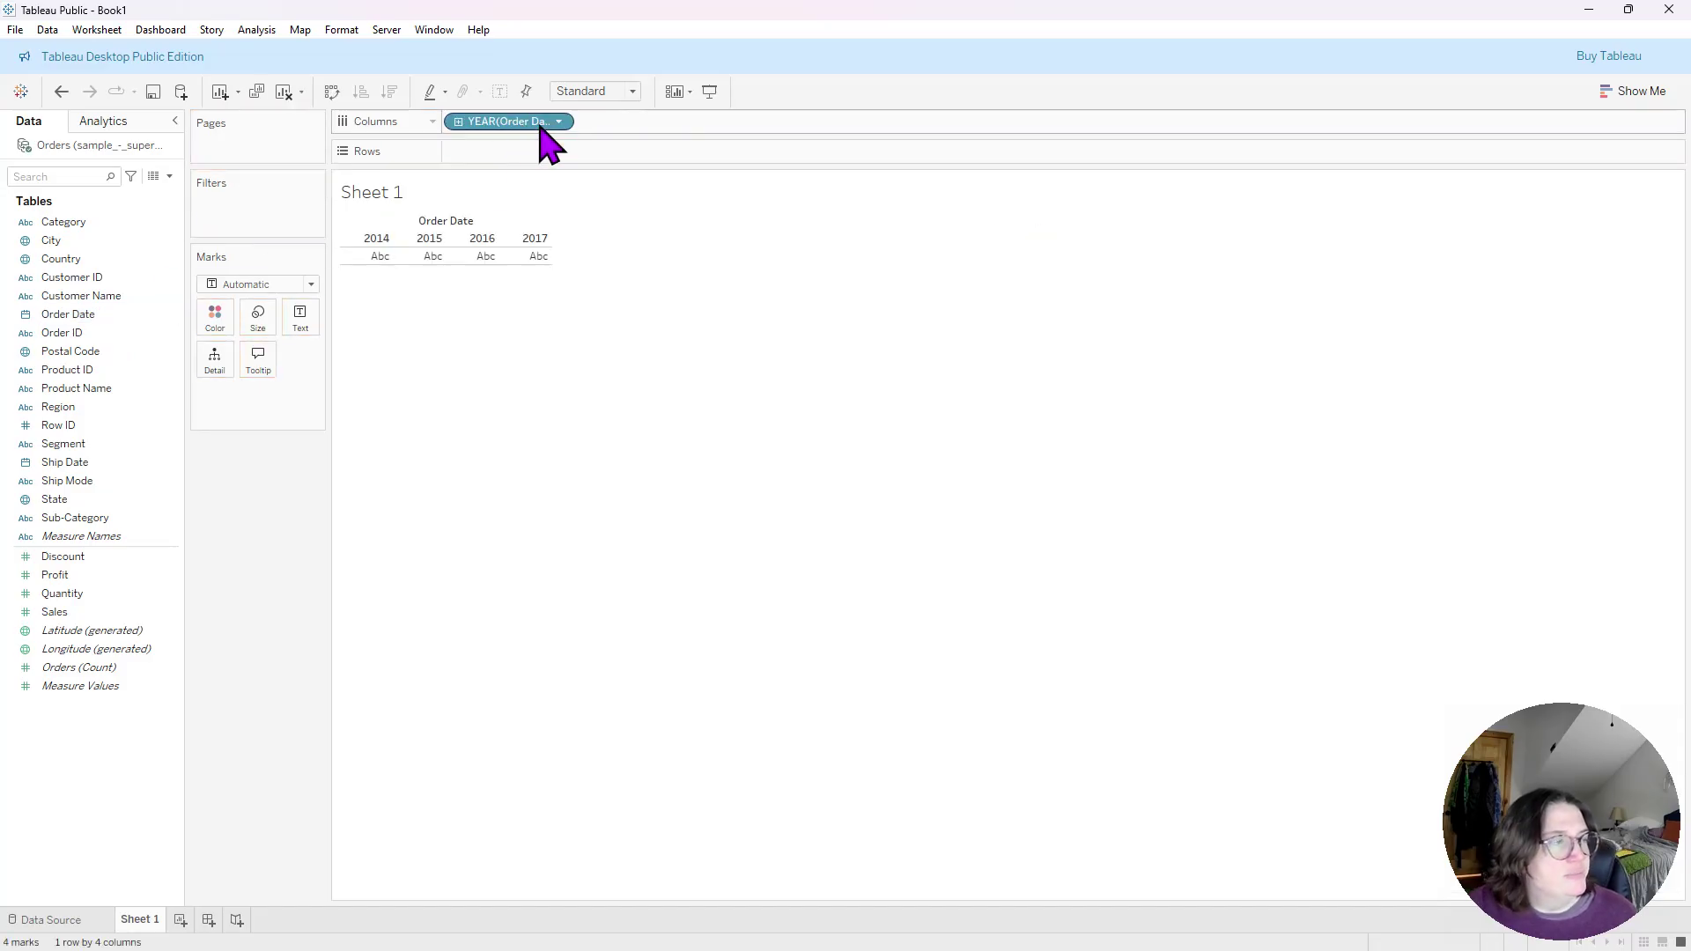
left_click(559, 122)
mouse_move(690, 443)
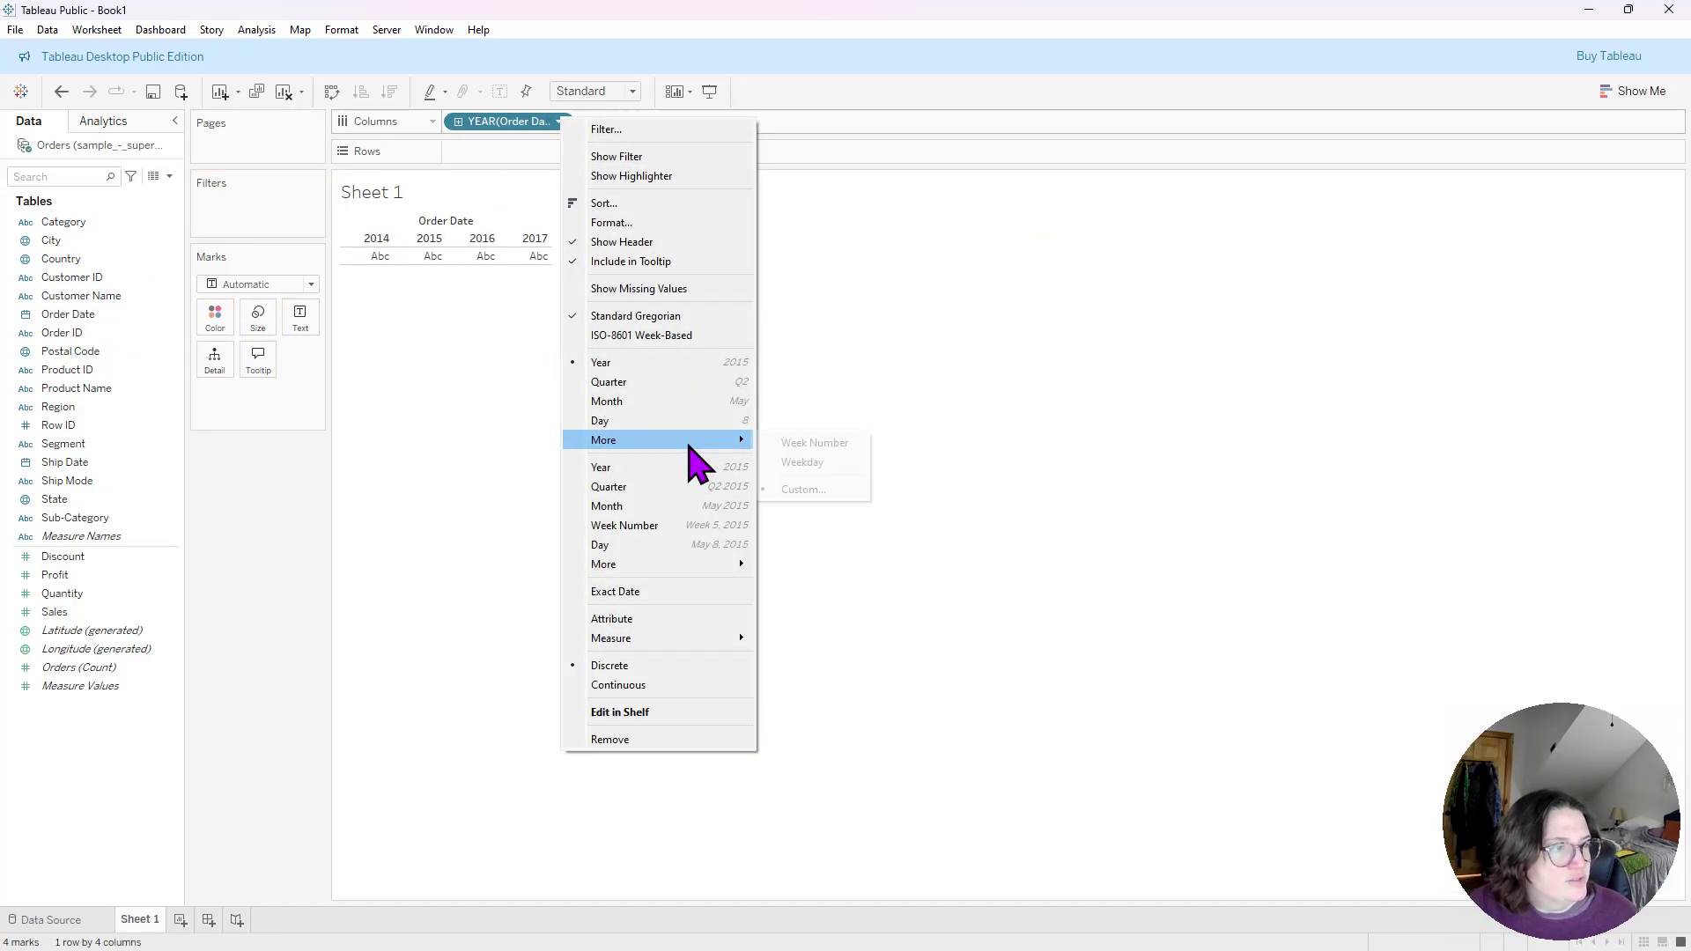
left_click(841, 461)
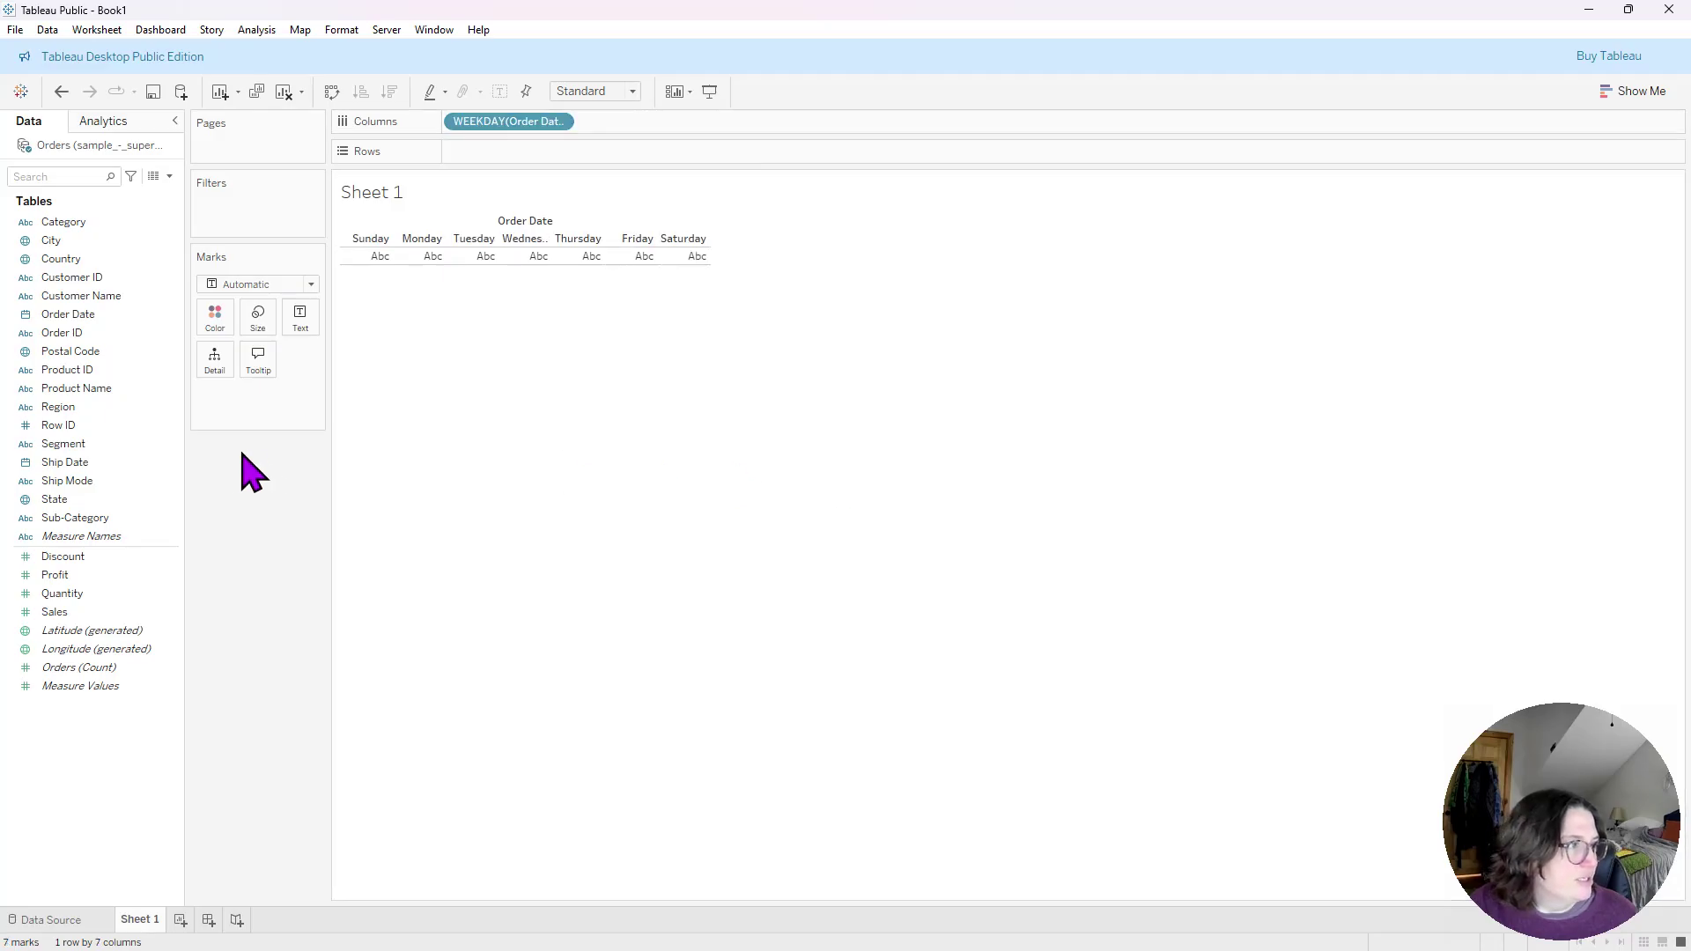
- Add Order Date to Rows, shown as Week Number
left_click_drag(79, 315, 563, 152)
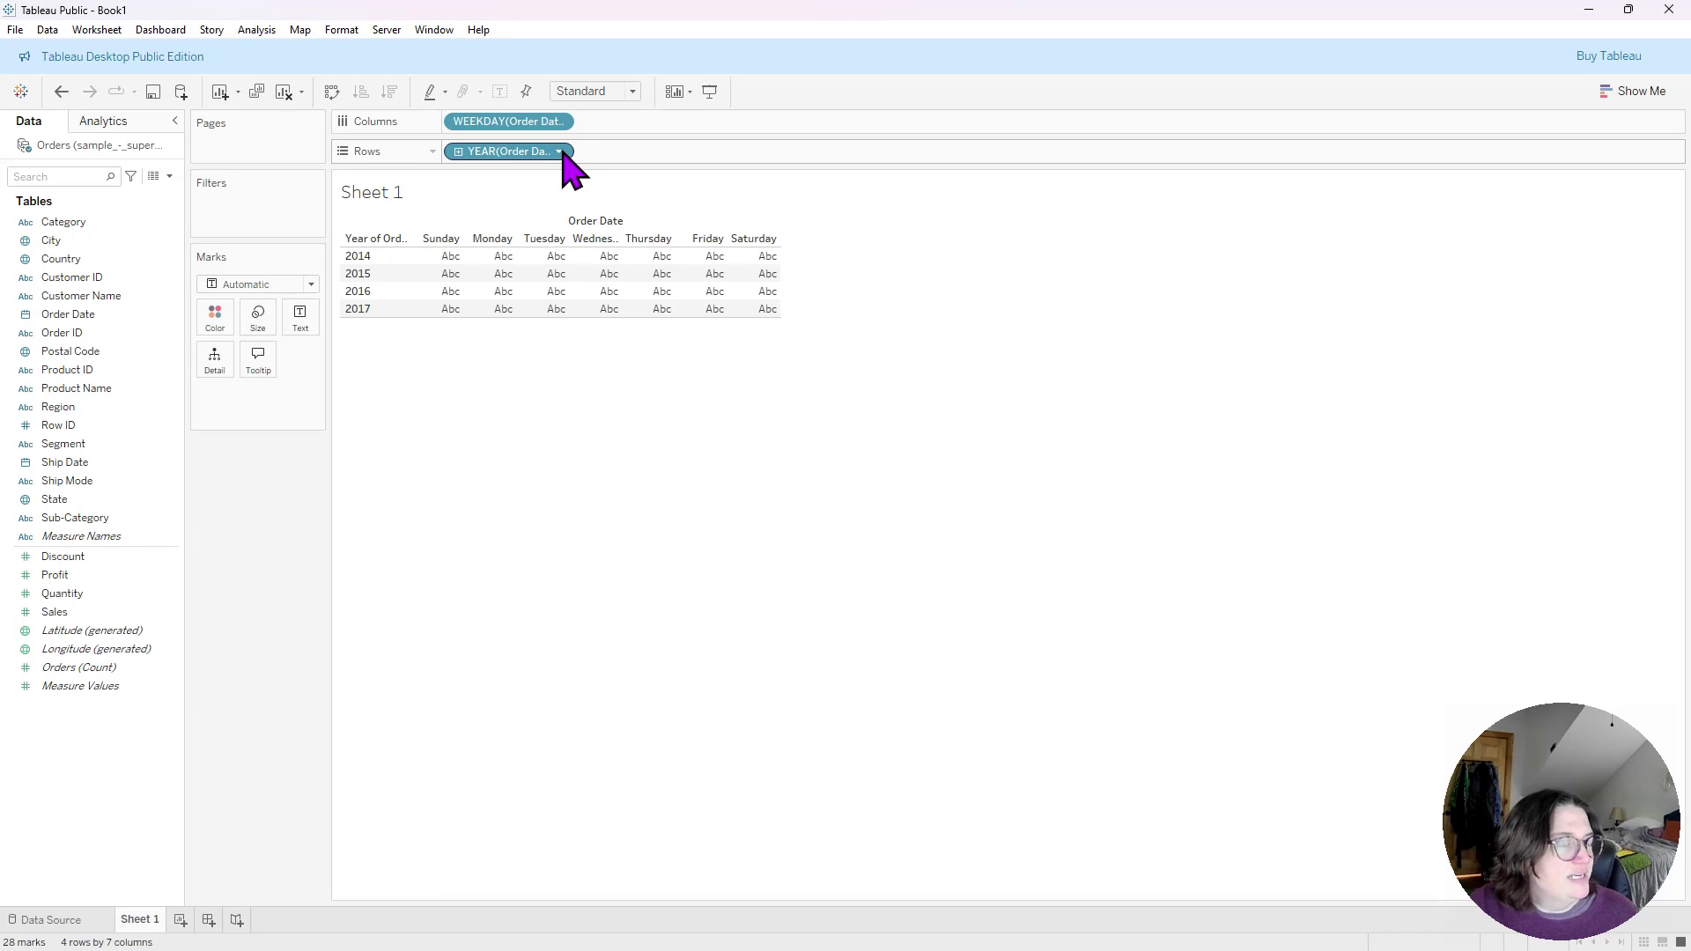
left_click(560, 153)
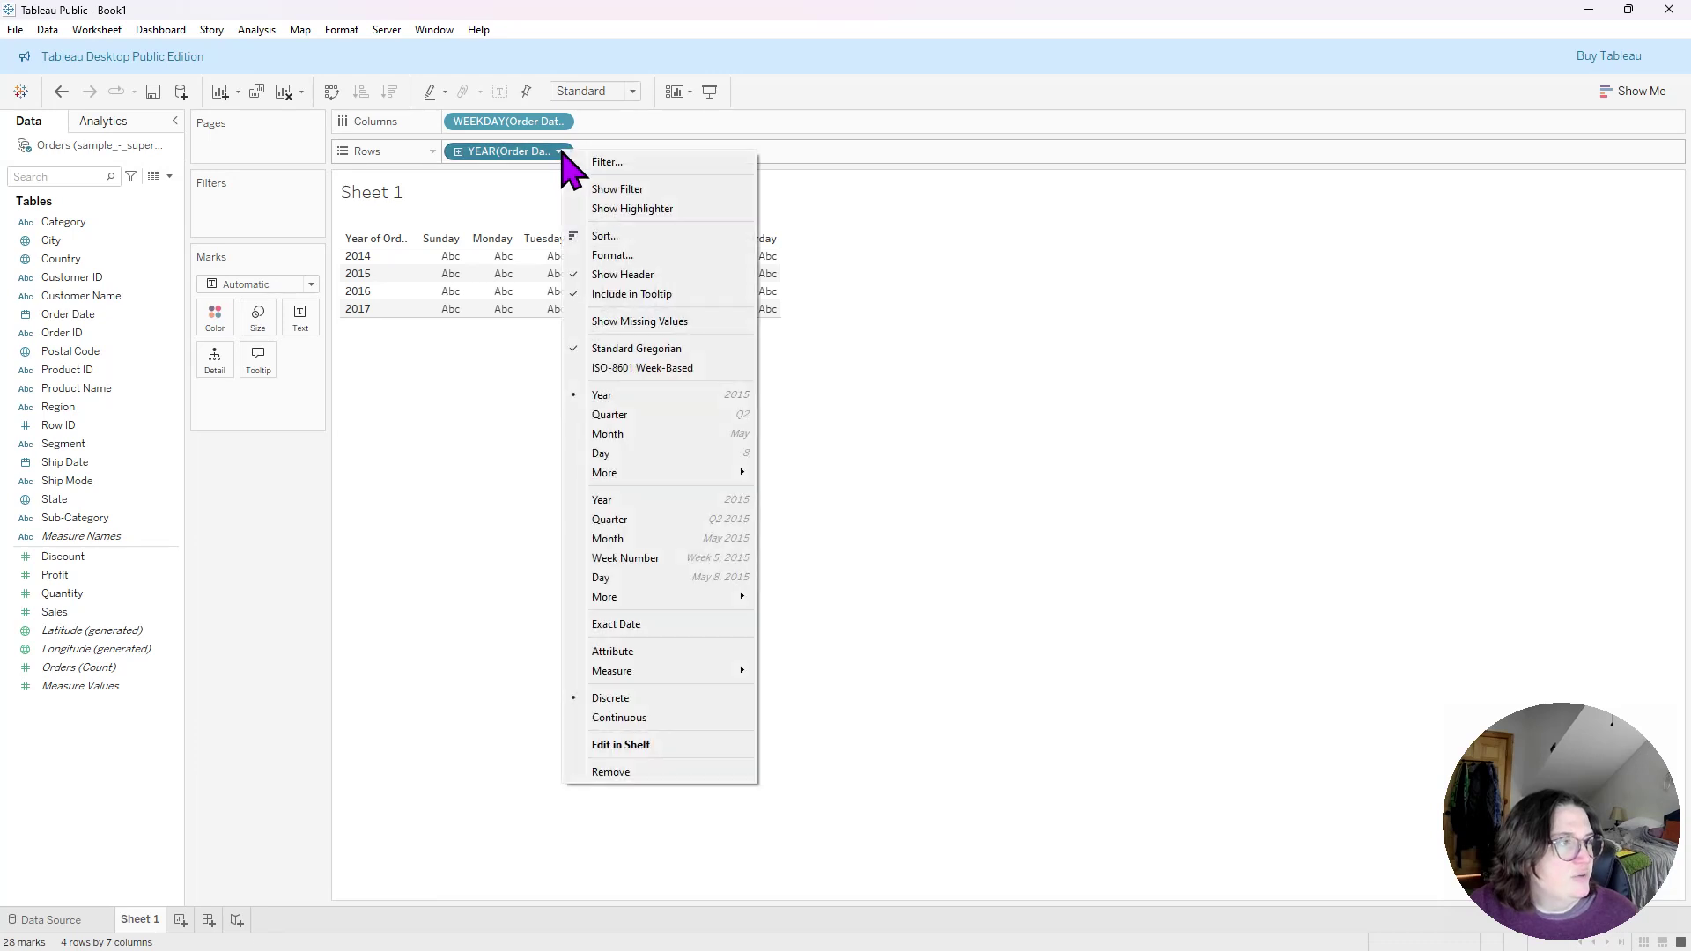
left_click(259, 490)
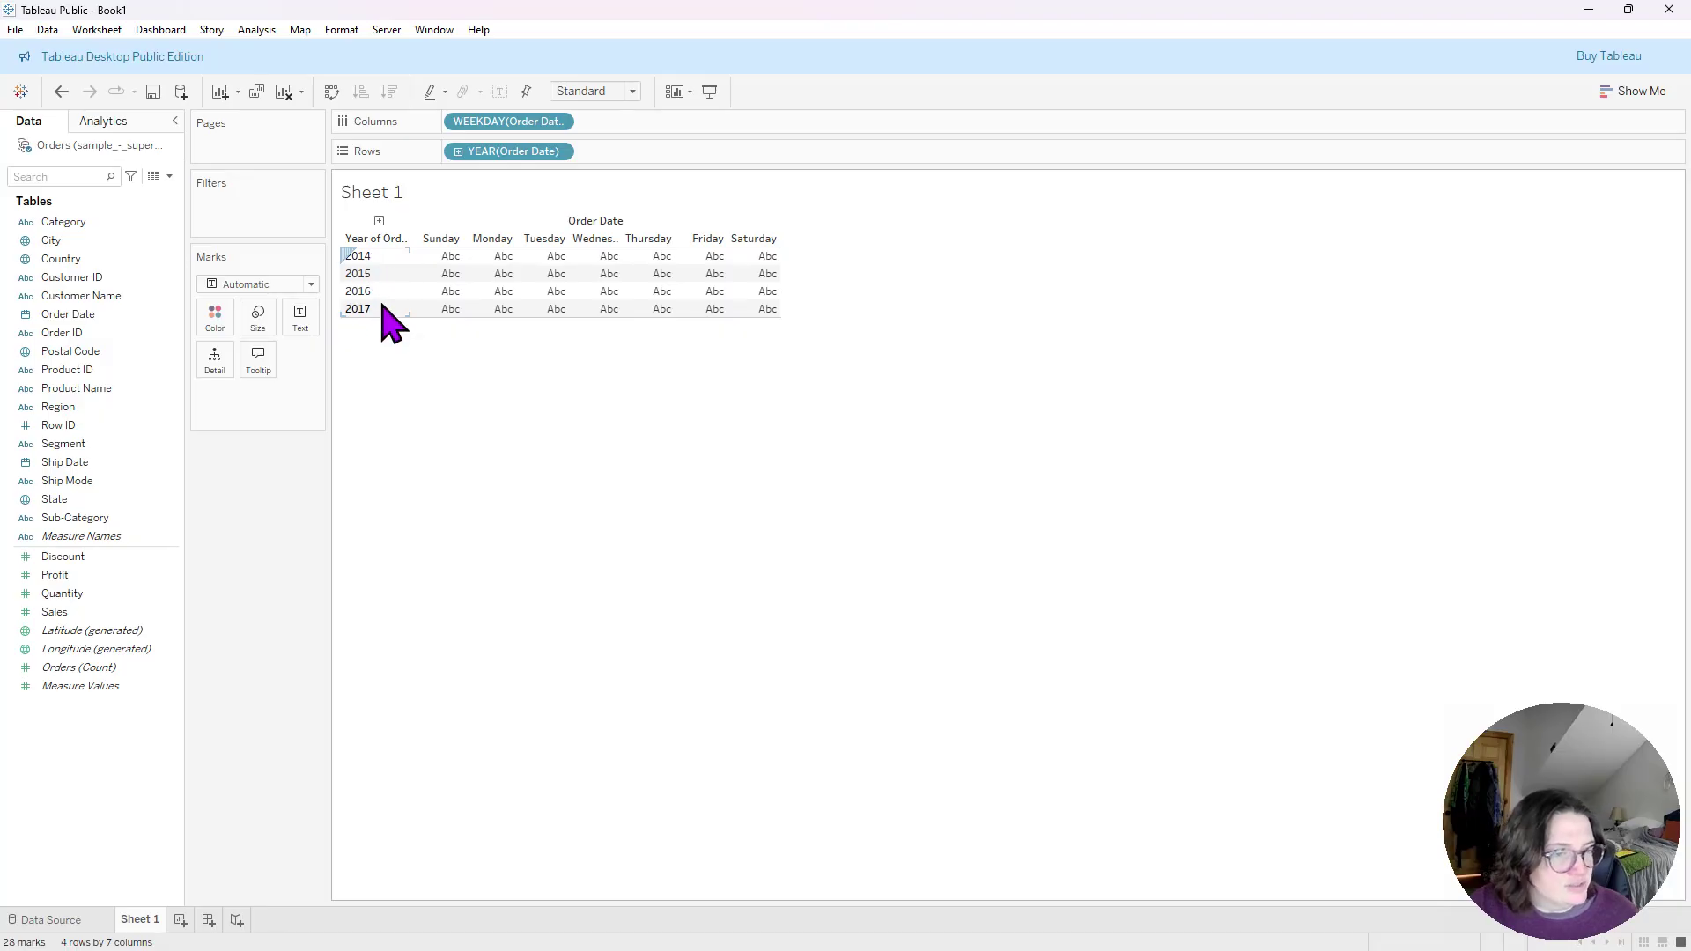
left_click(560, 153)
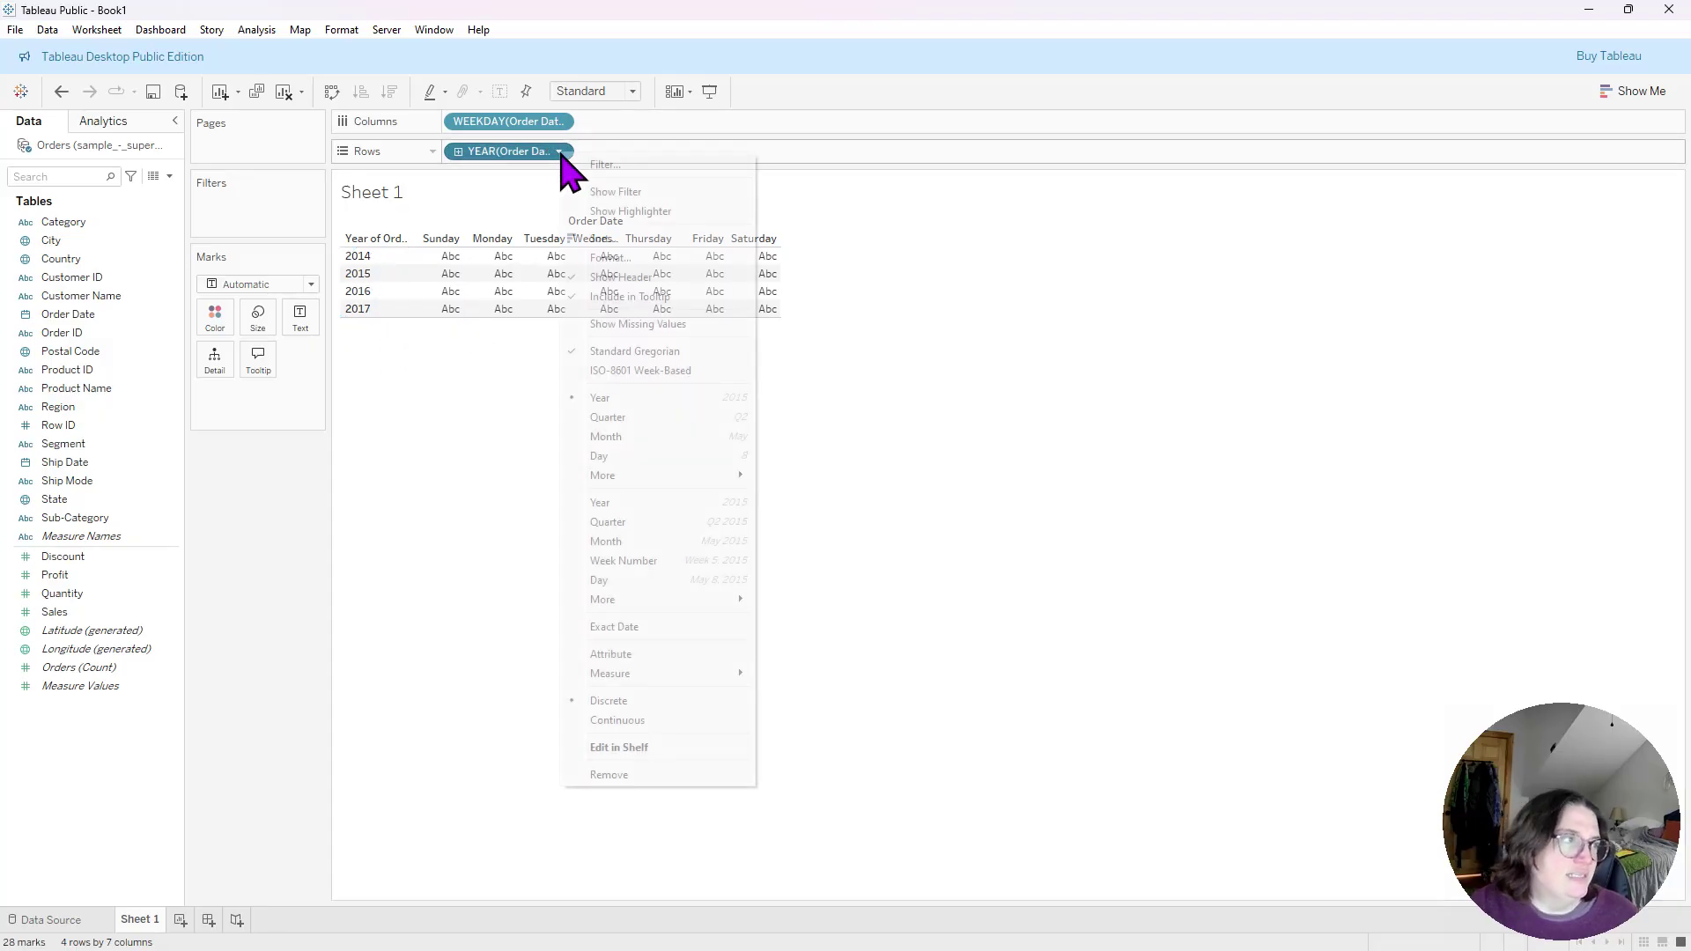
mouse_move(668, 483)
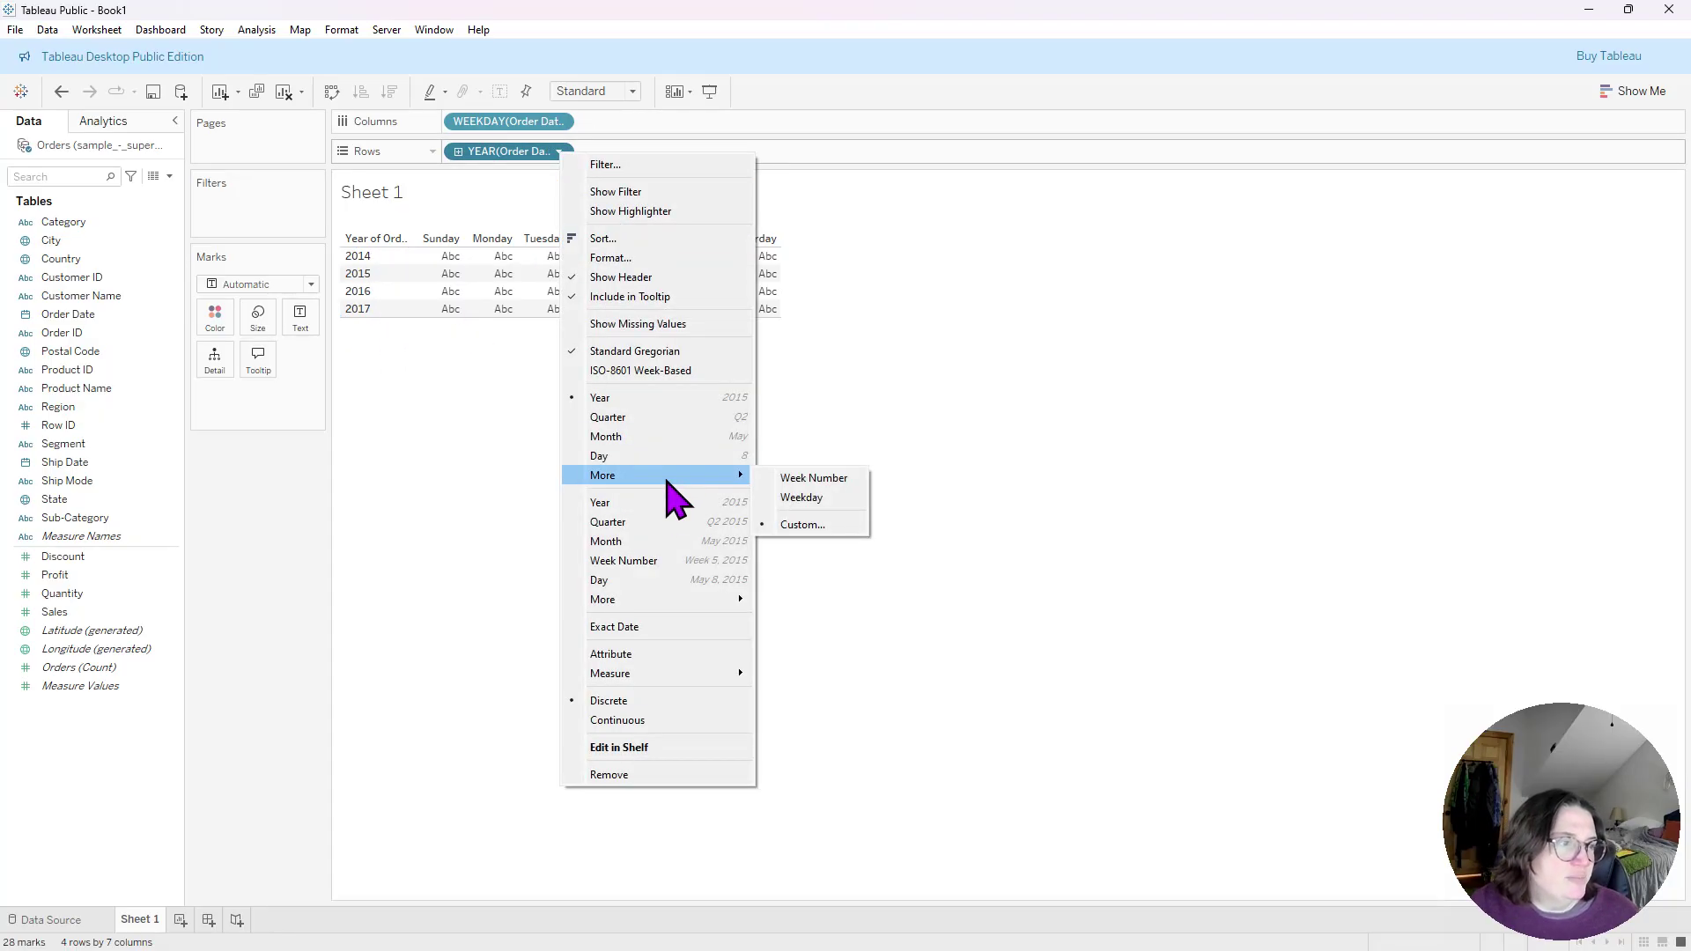
left_click(842, 480)
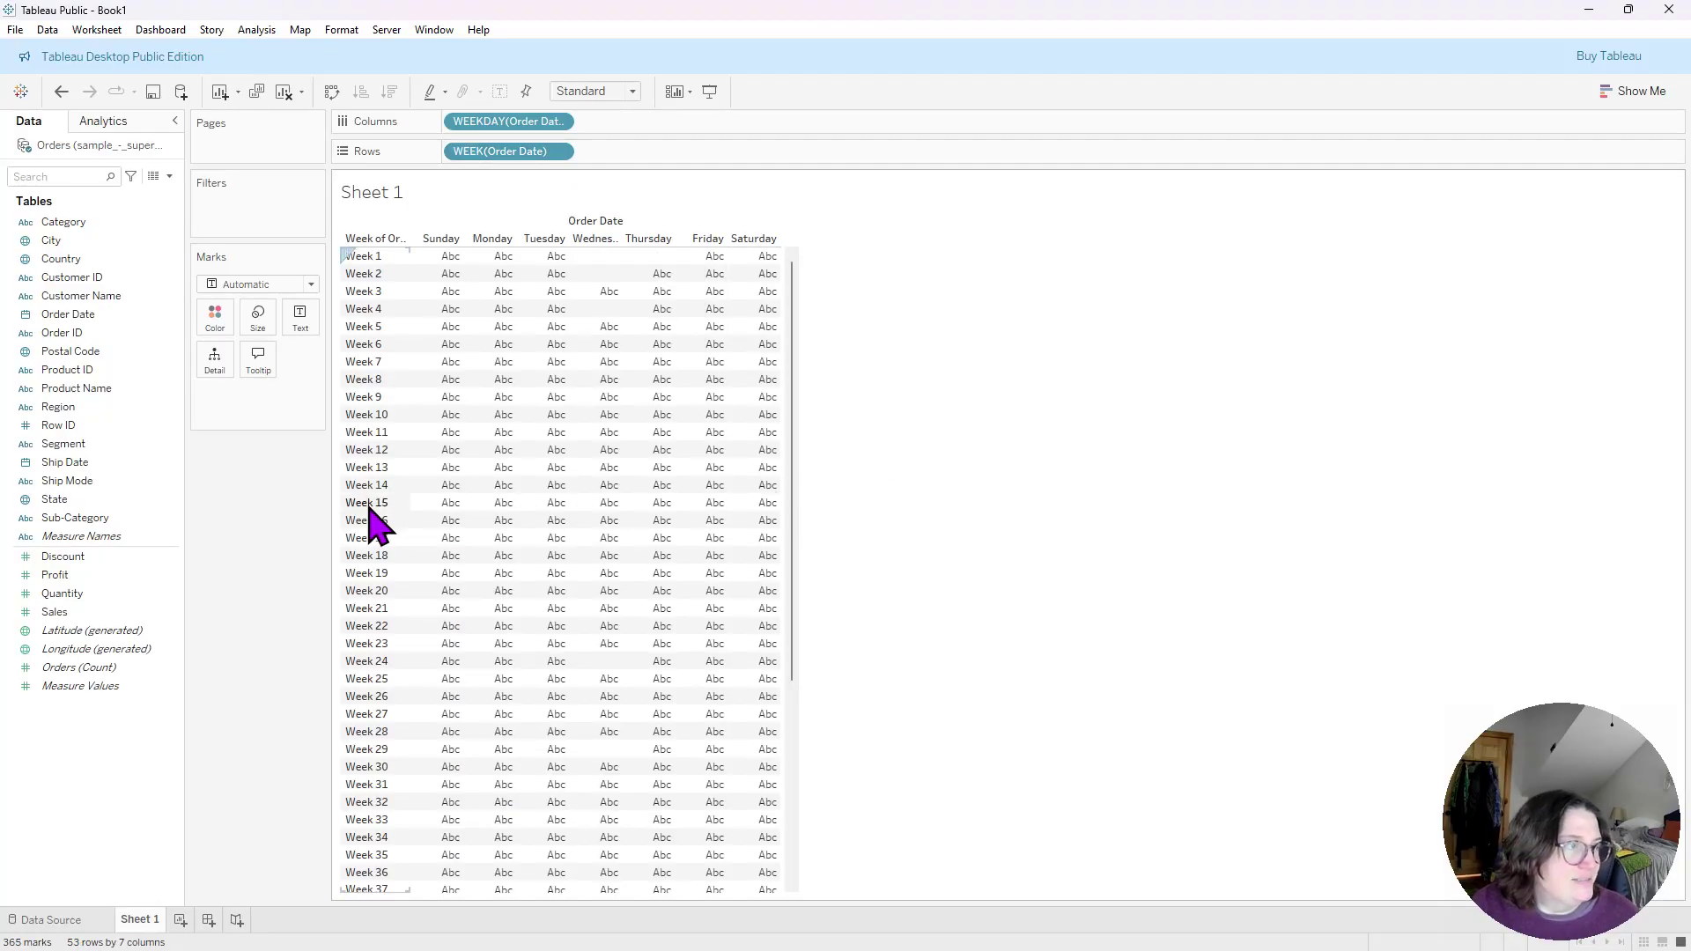
left_click(92, 222)
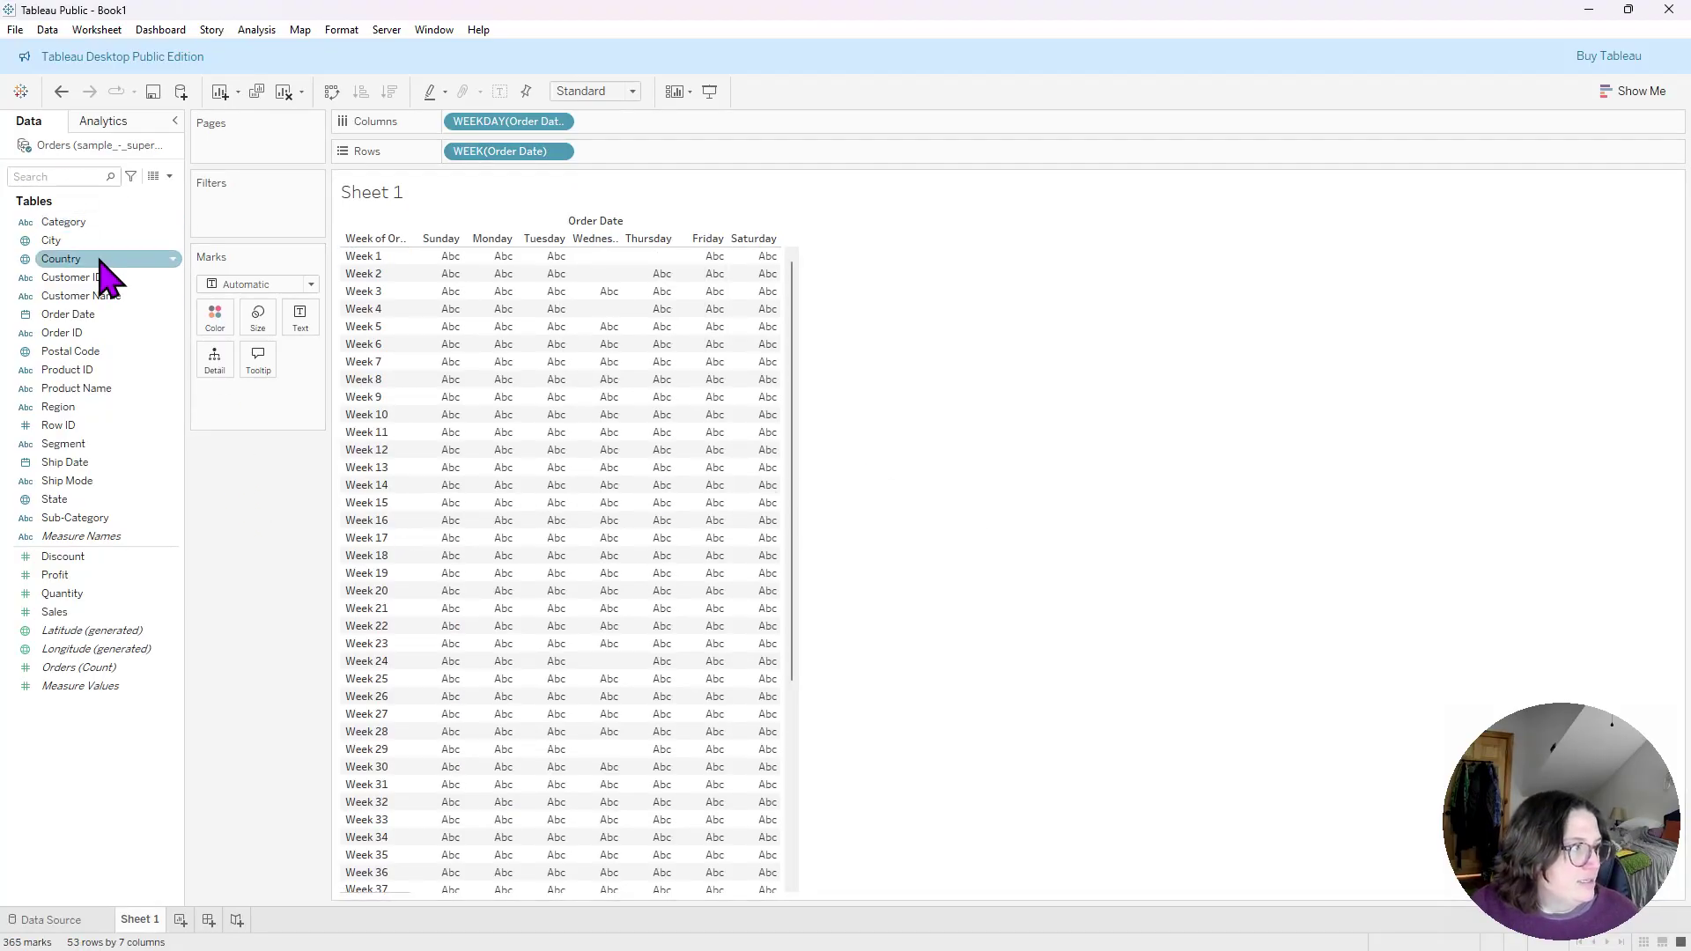
- Add a Years filter on Order Date keeping only 2017
left_click_drag(83, 327, 236, 222)
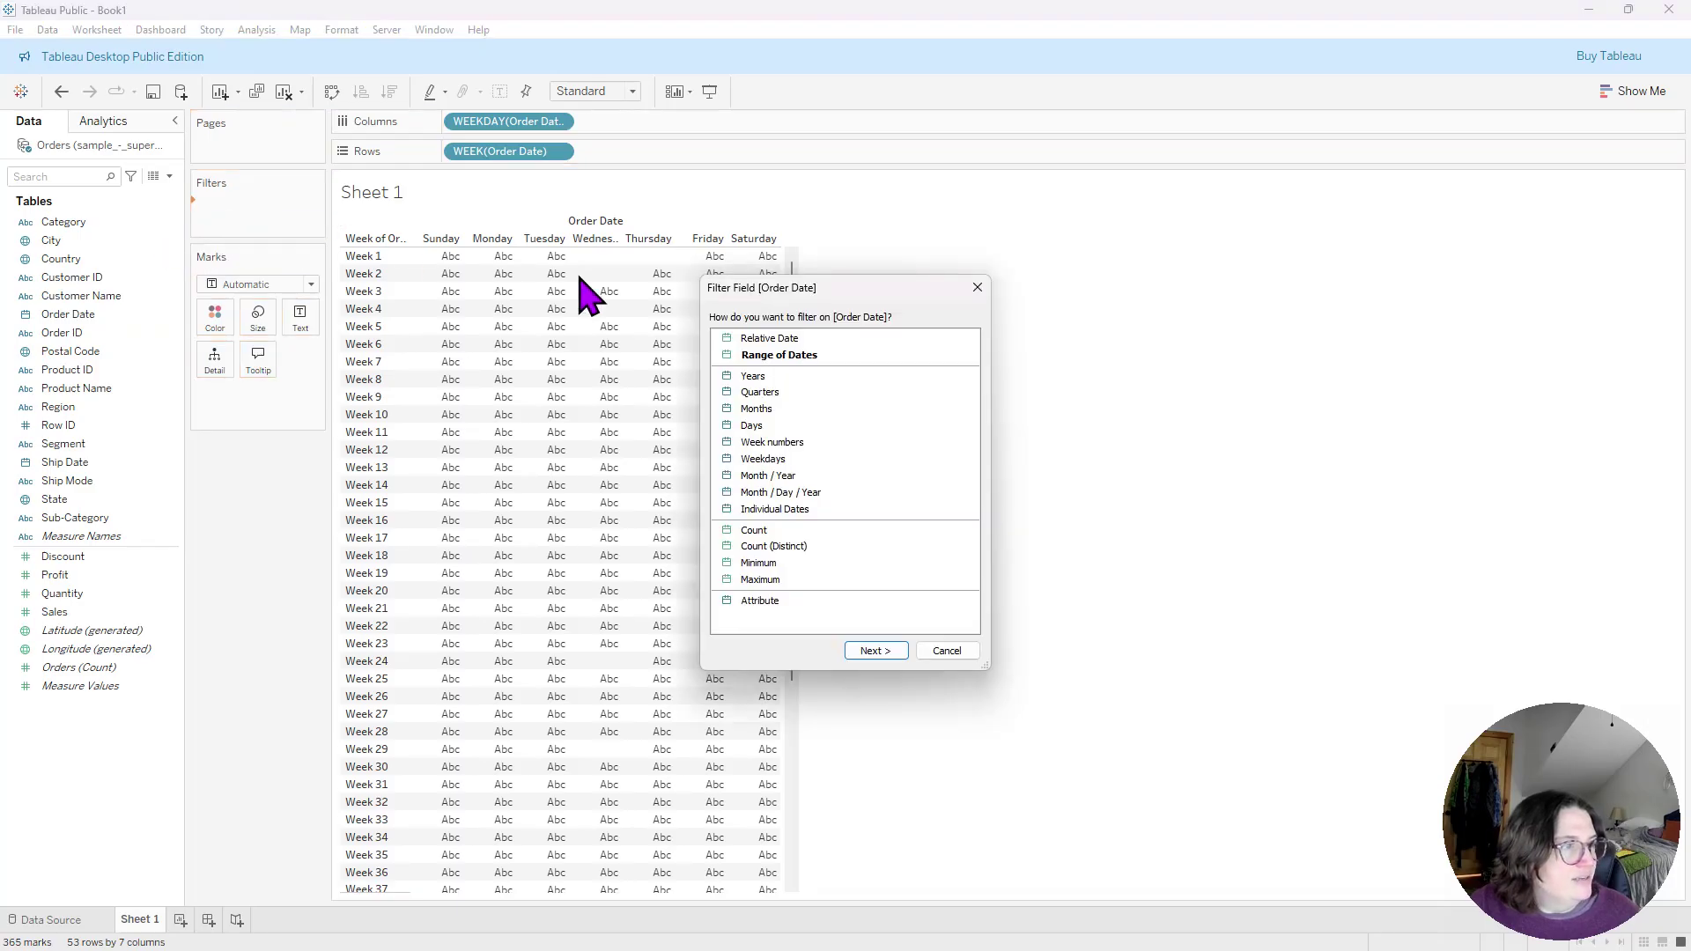
left_click(831, 377)
left_click(876, 650)
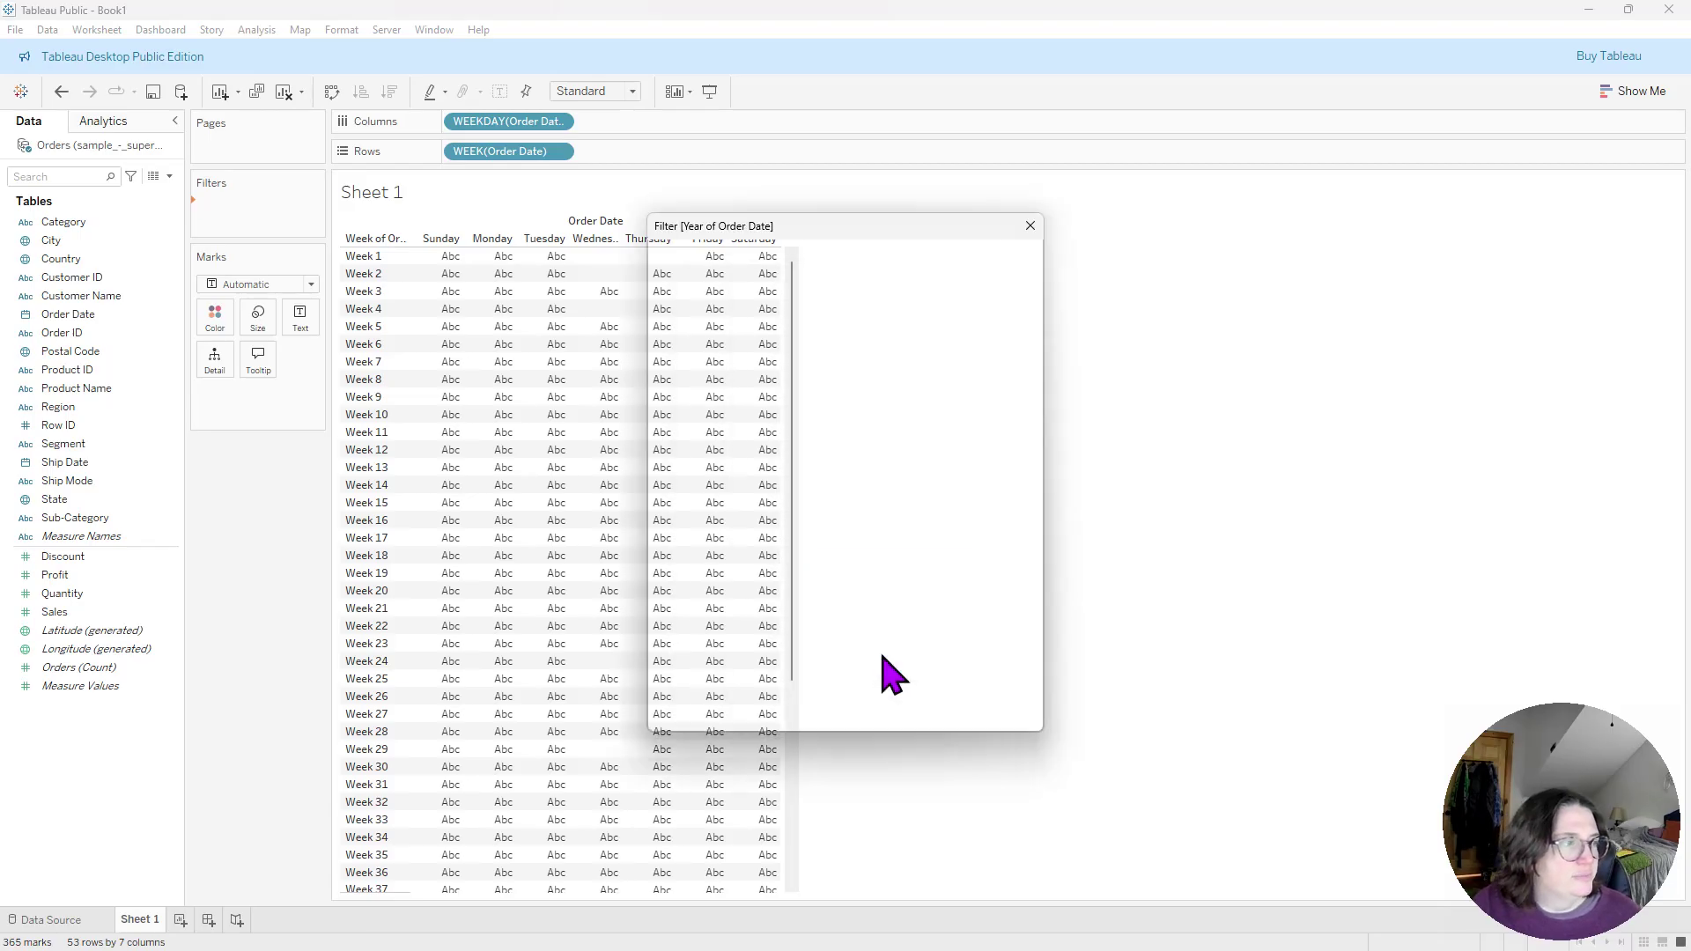
left_click(681, 389)
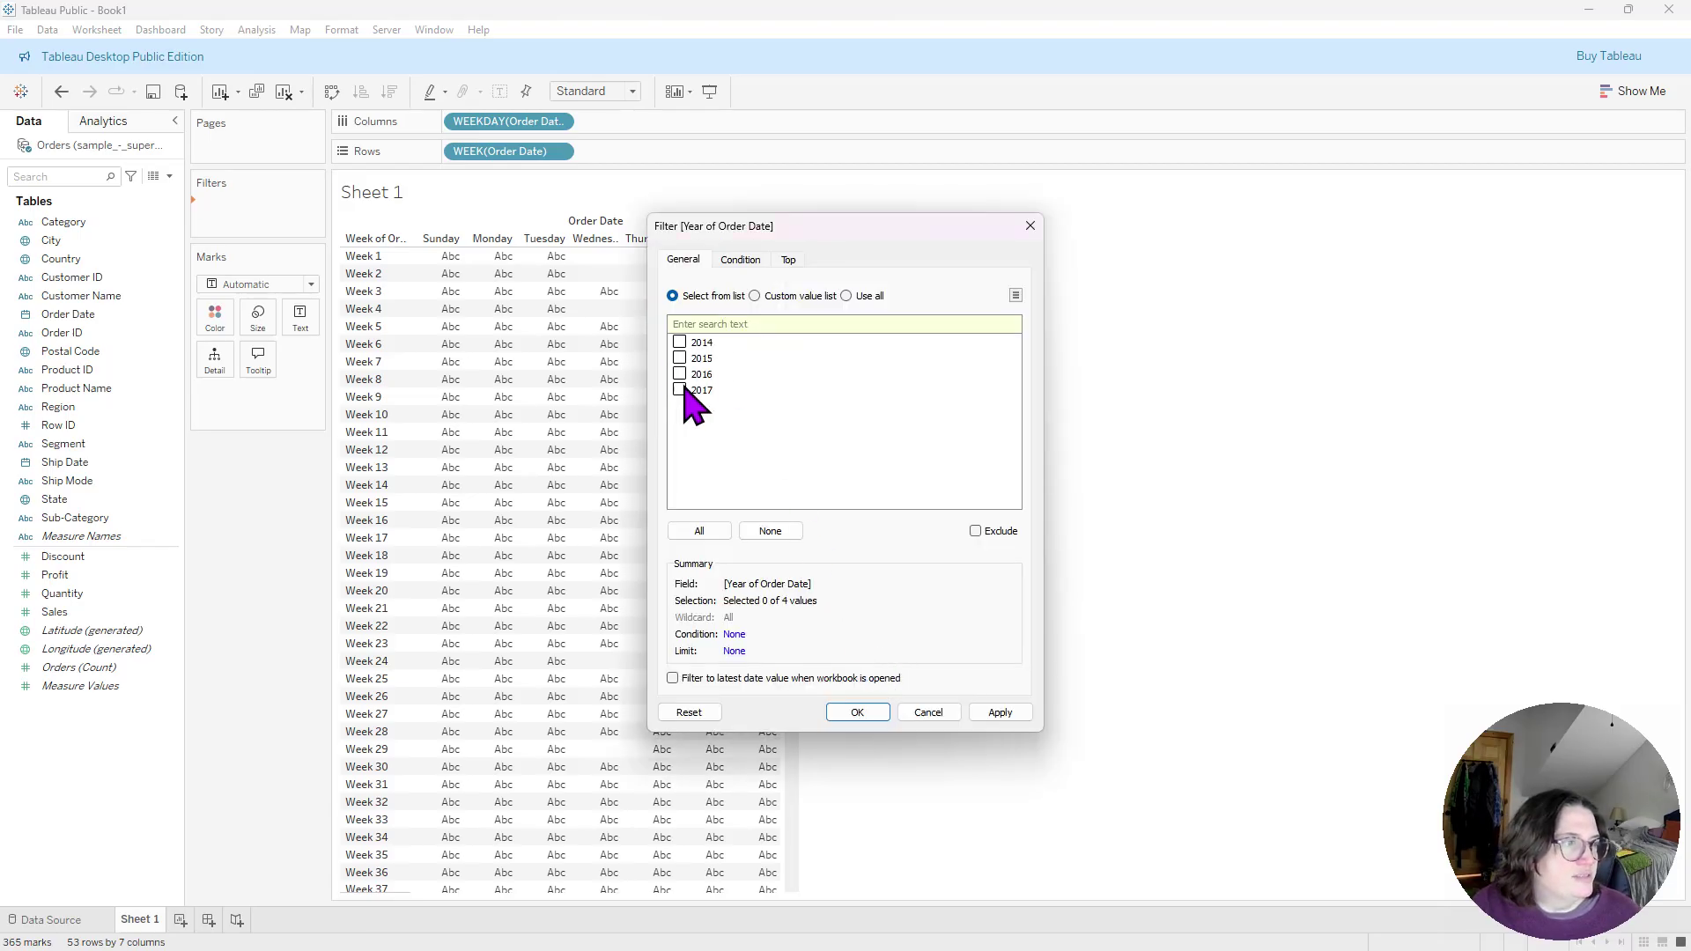
left_click(857, 711)
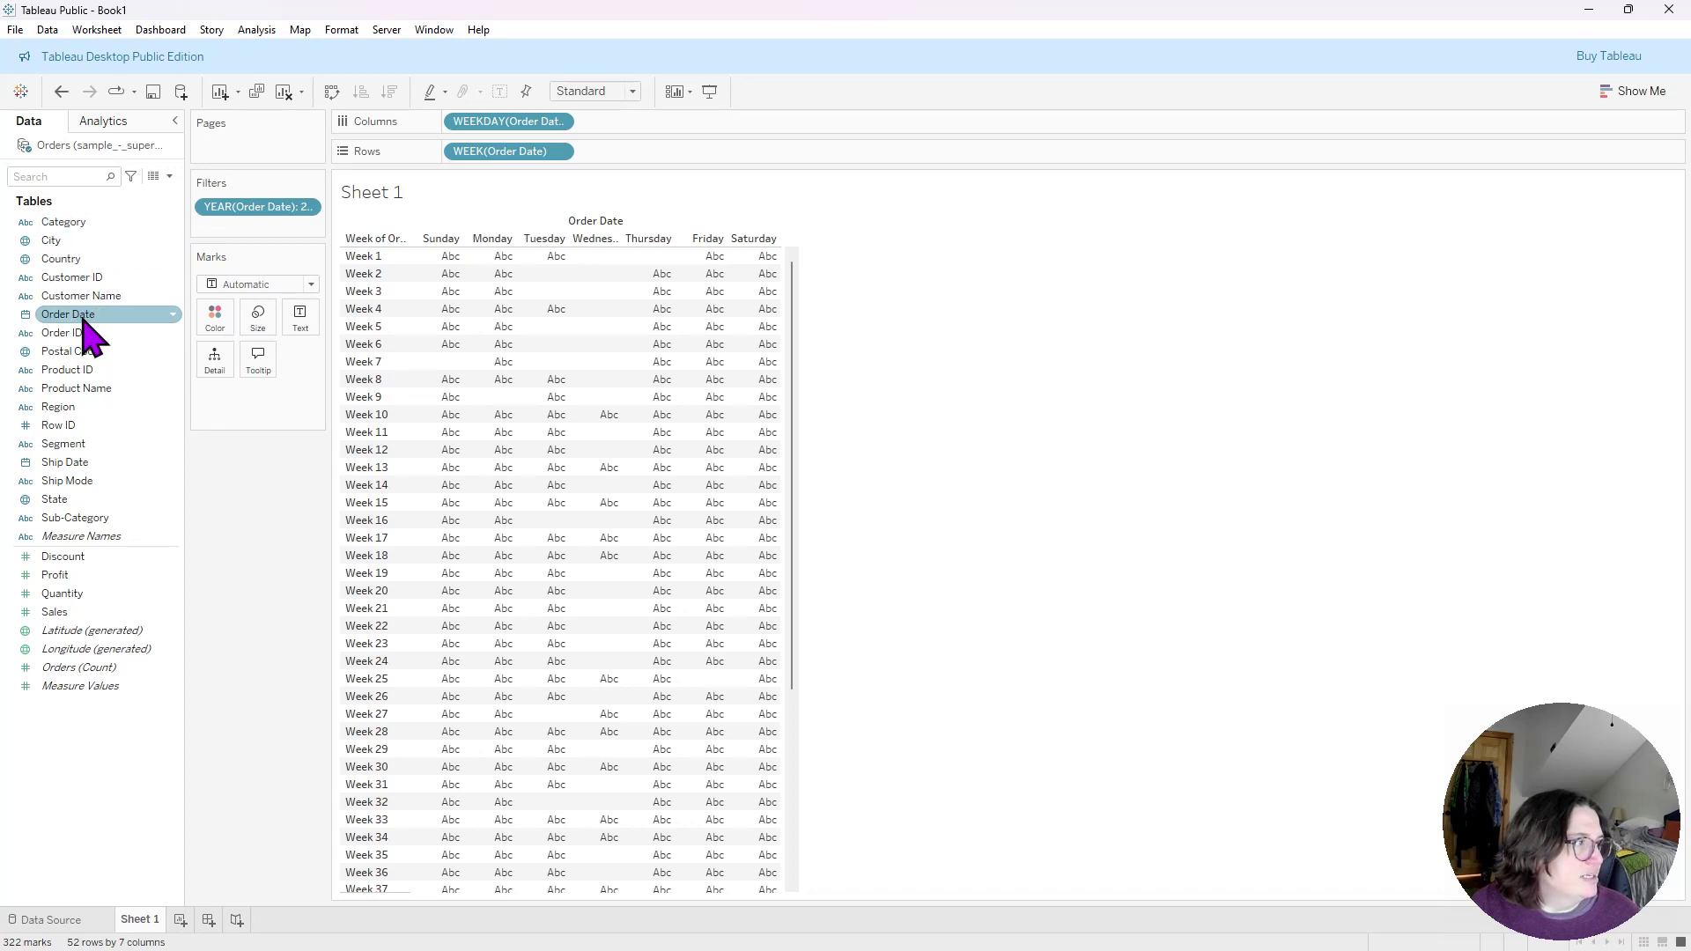
- Add a Months filter on Order Date keeping only December
left_click_drag(81, 315, 256, 229)
left_click(797, 407)
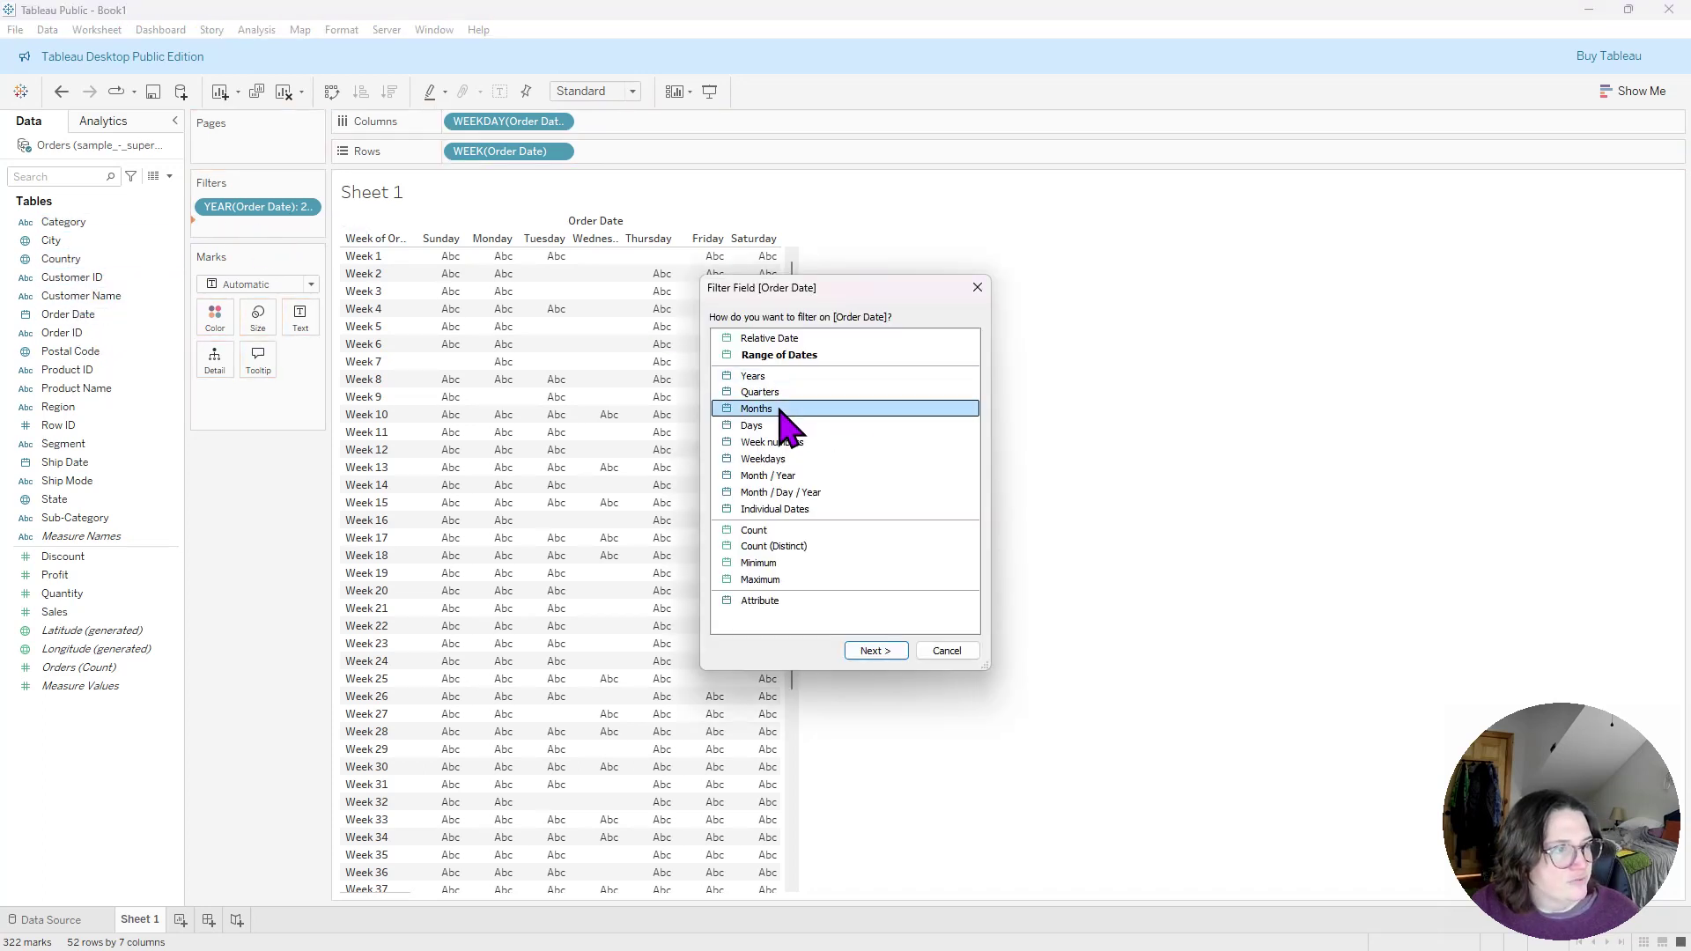
left_click(874, 651)
scroll(879, 461, "down", 1)
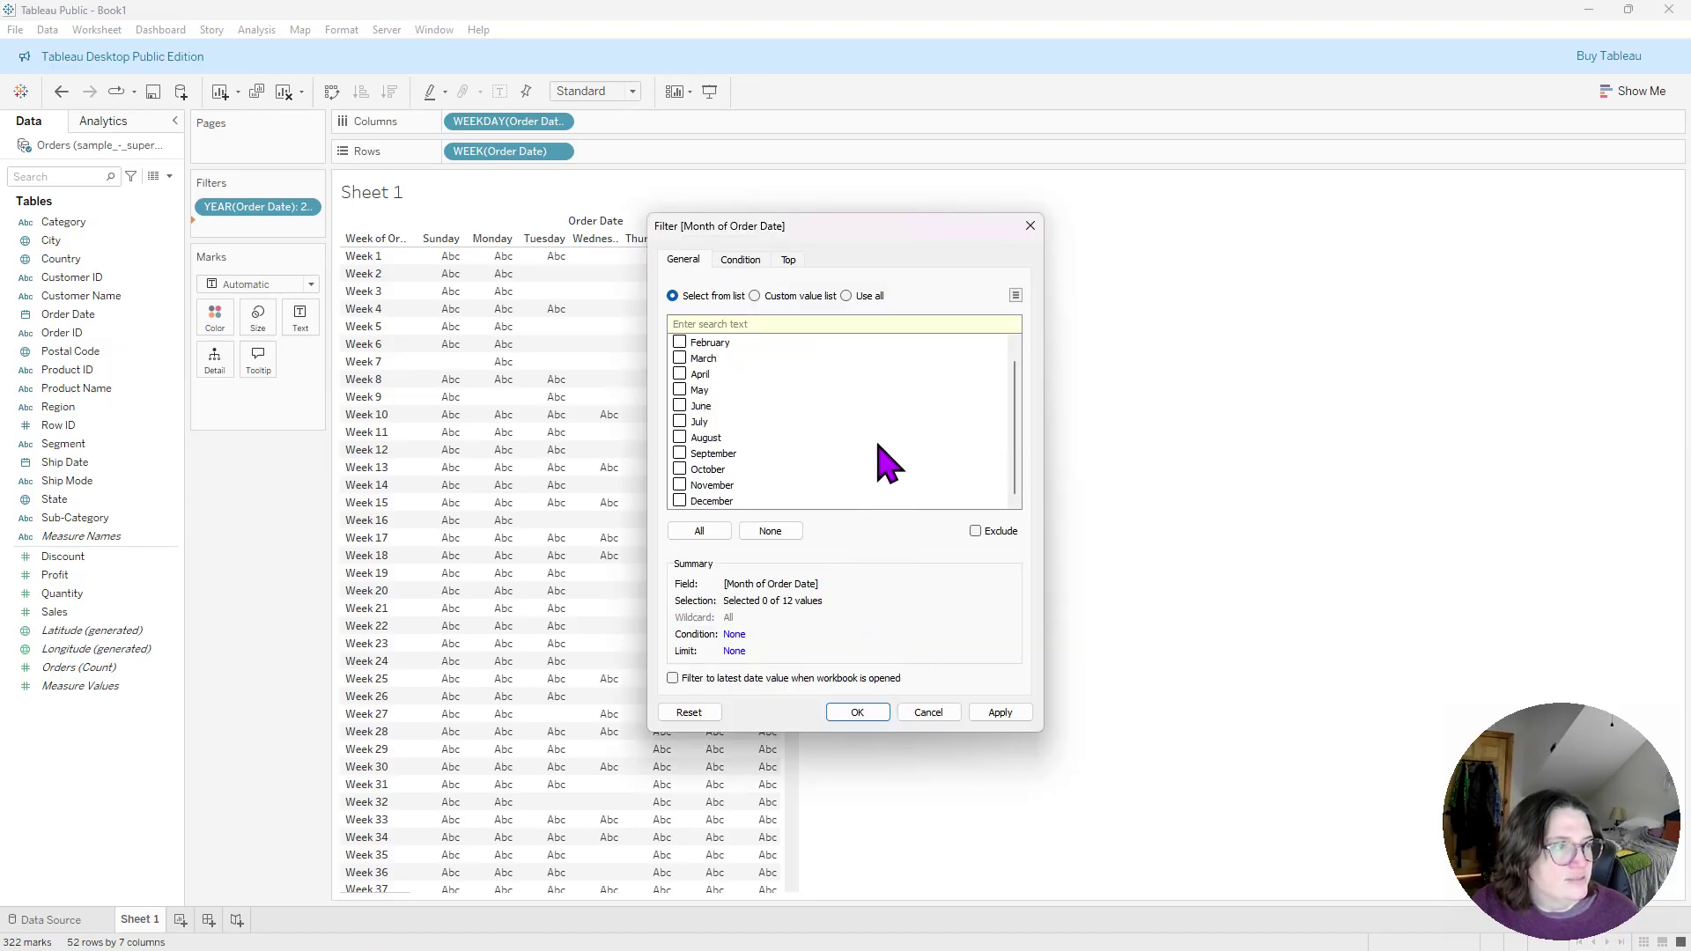
left_click(676, 501)
left_click(679, 501)
left_click(673, 678)
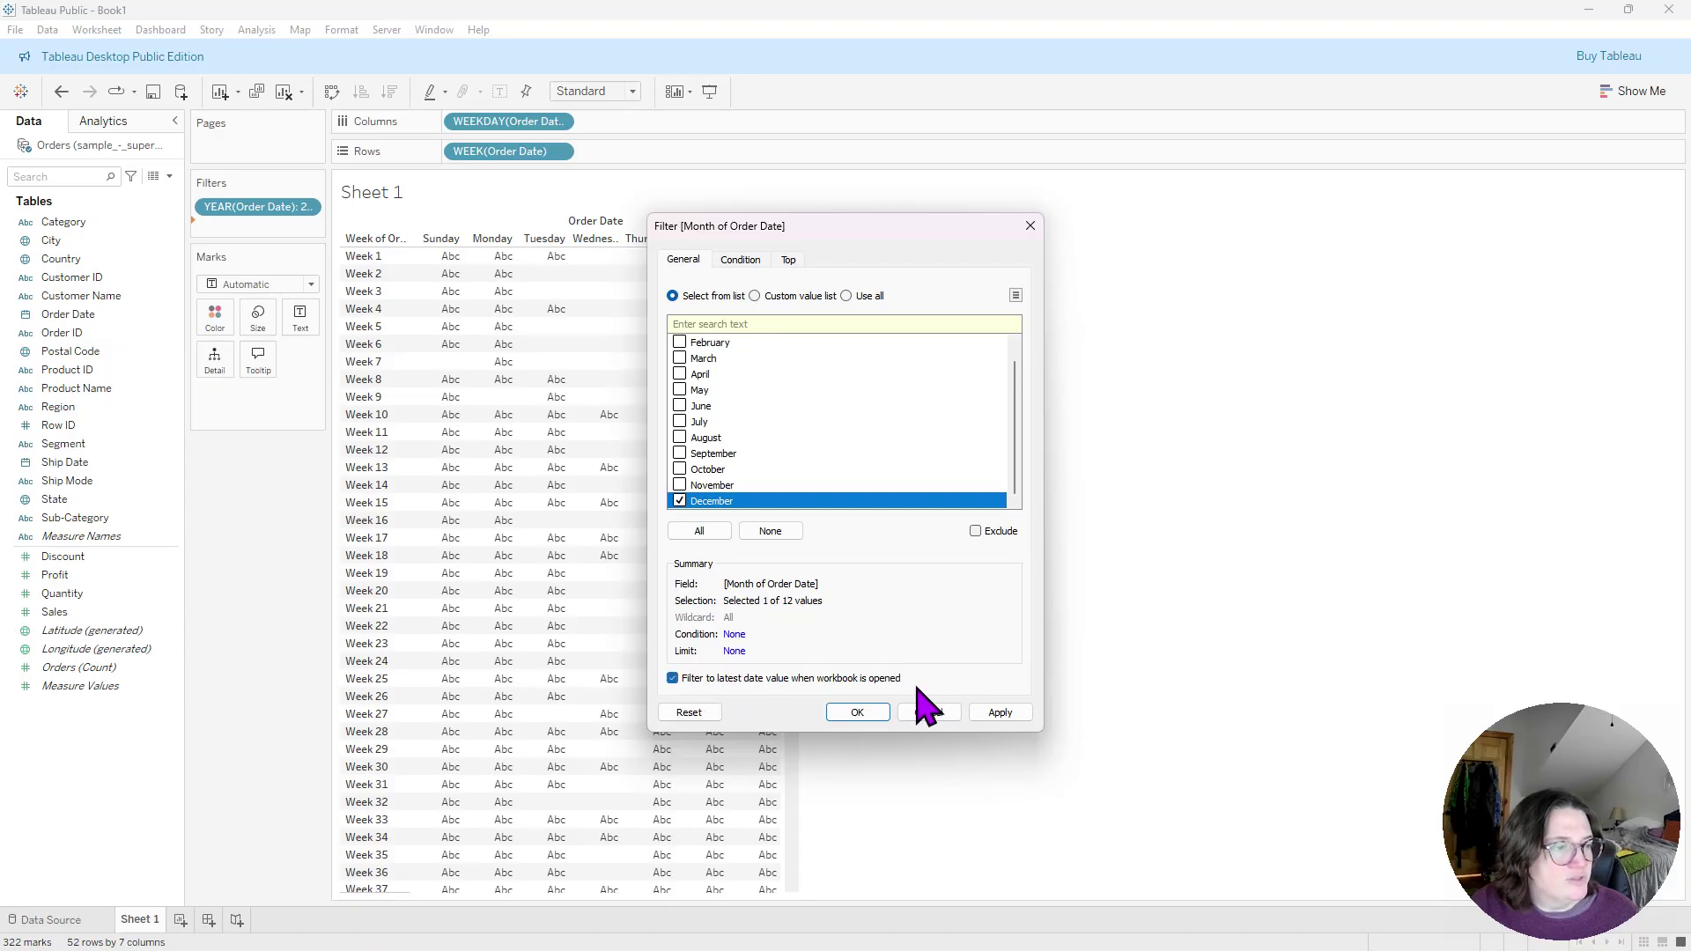
left_click(873, 714)
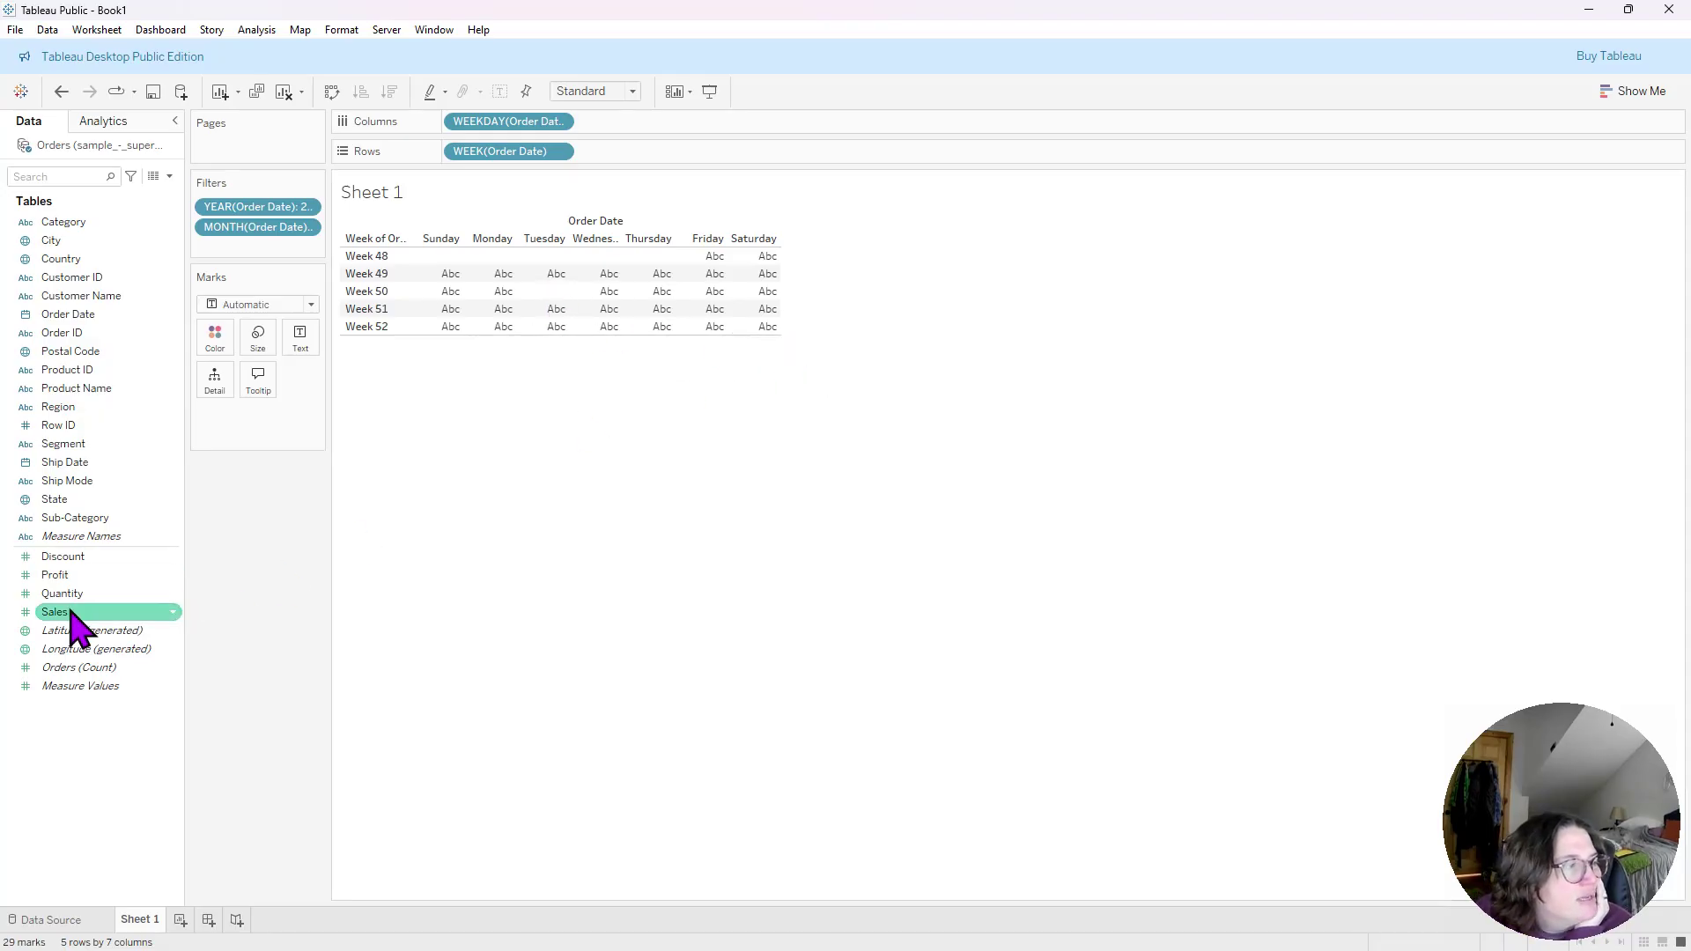
- Label each cell with SUM(Sales) and the Order Date Day number, then widen the cards pane
left_click_drag(67, 616, 304, 342)
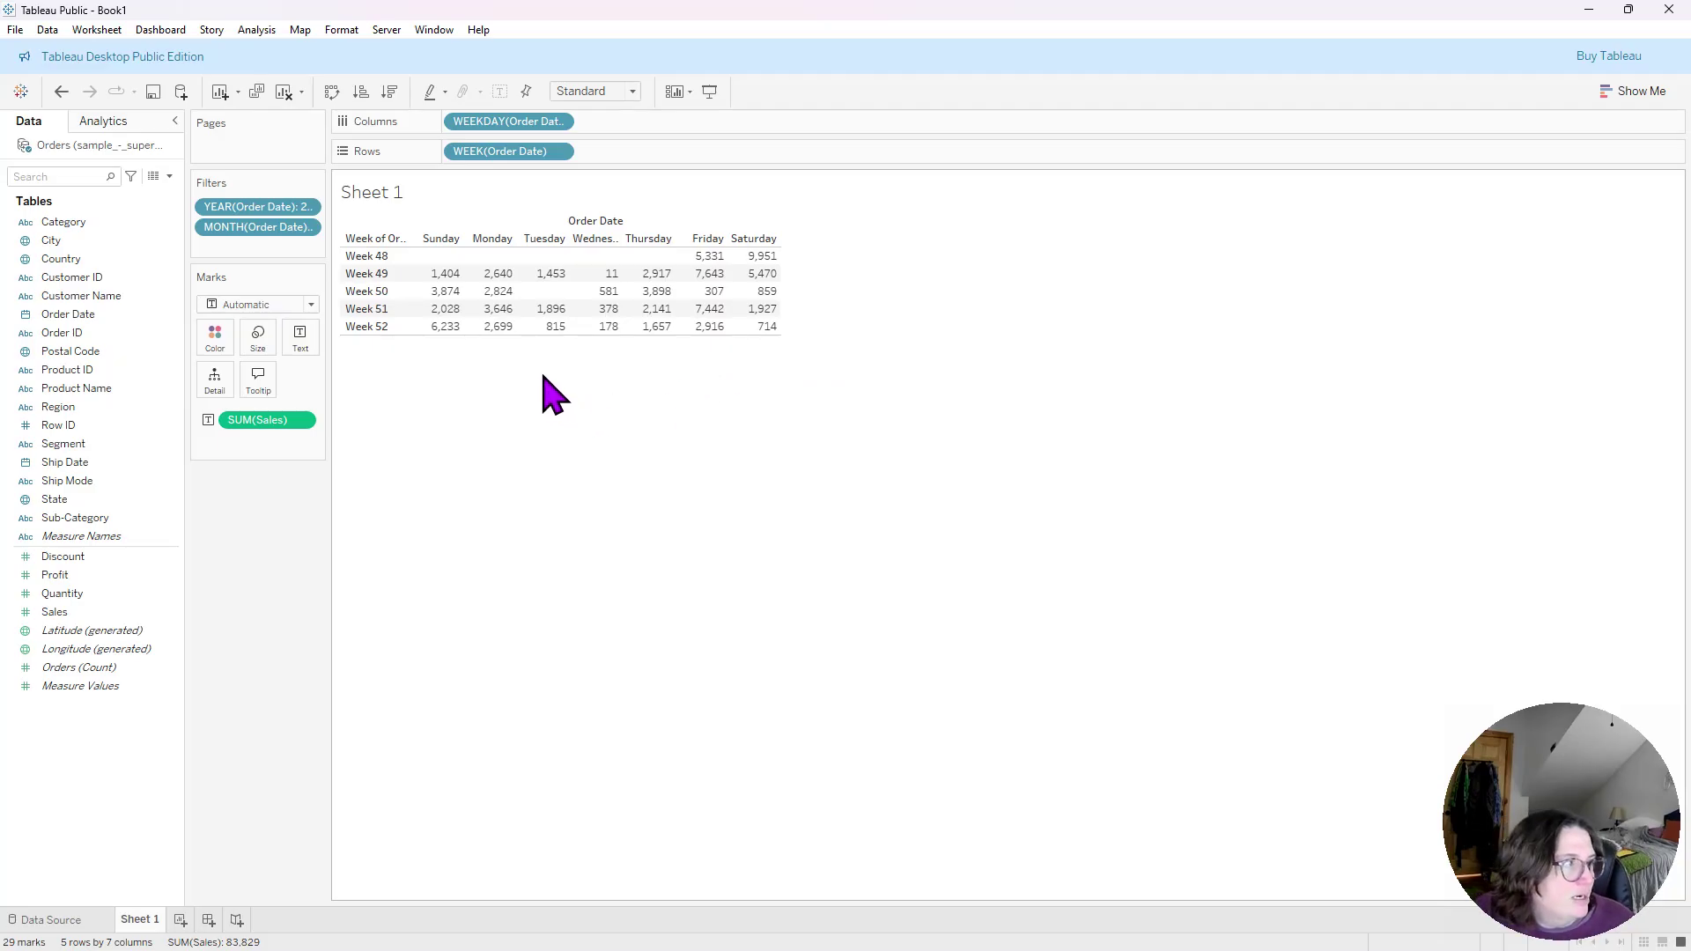
left_click(81, 316)
left_click_drag(88, 333, 301, 343)
left_click(300, 440)
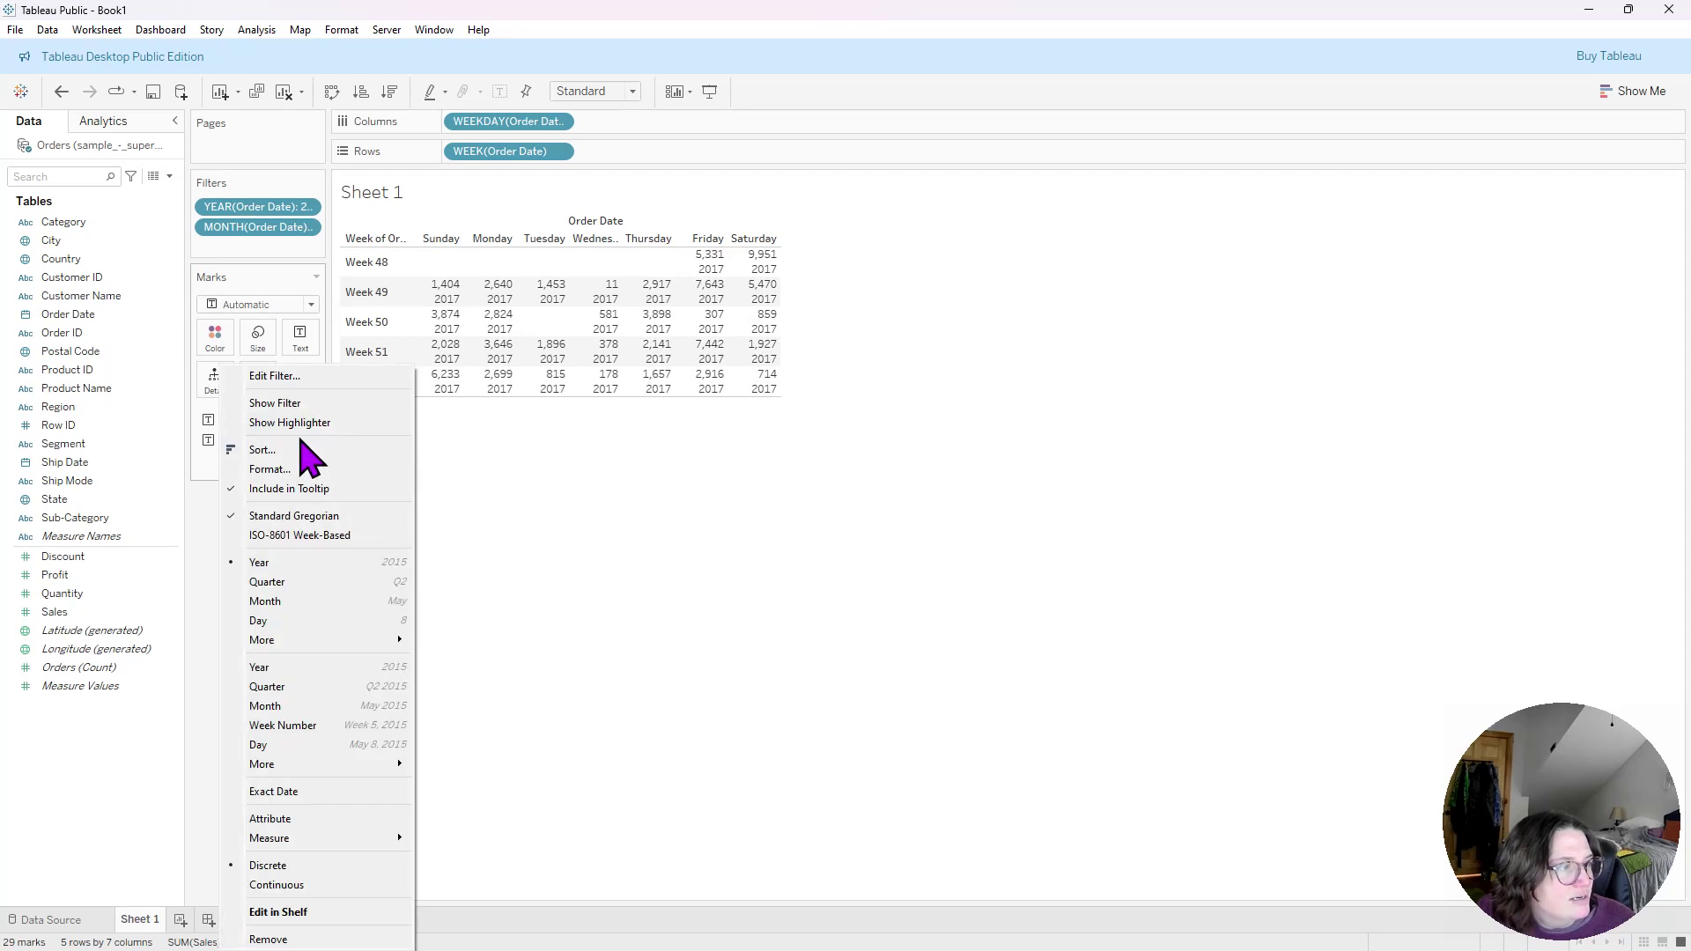
left_click(348, 623)
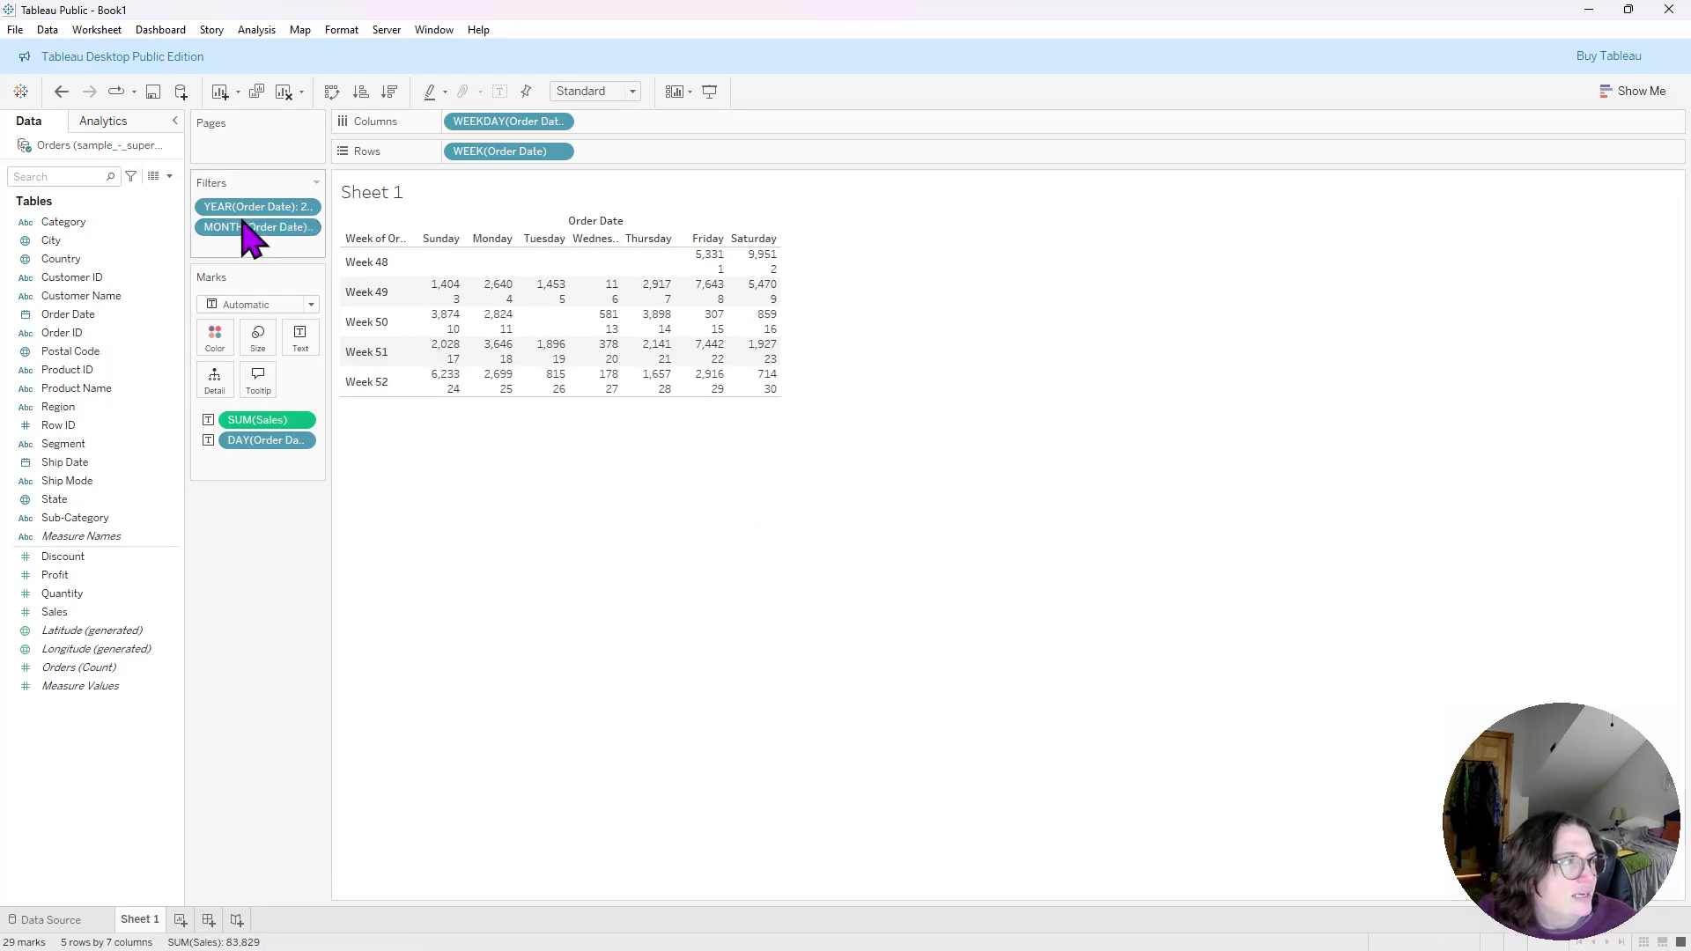
left_click_drag(330, 230, 399, 236)
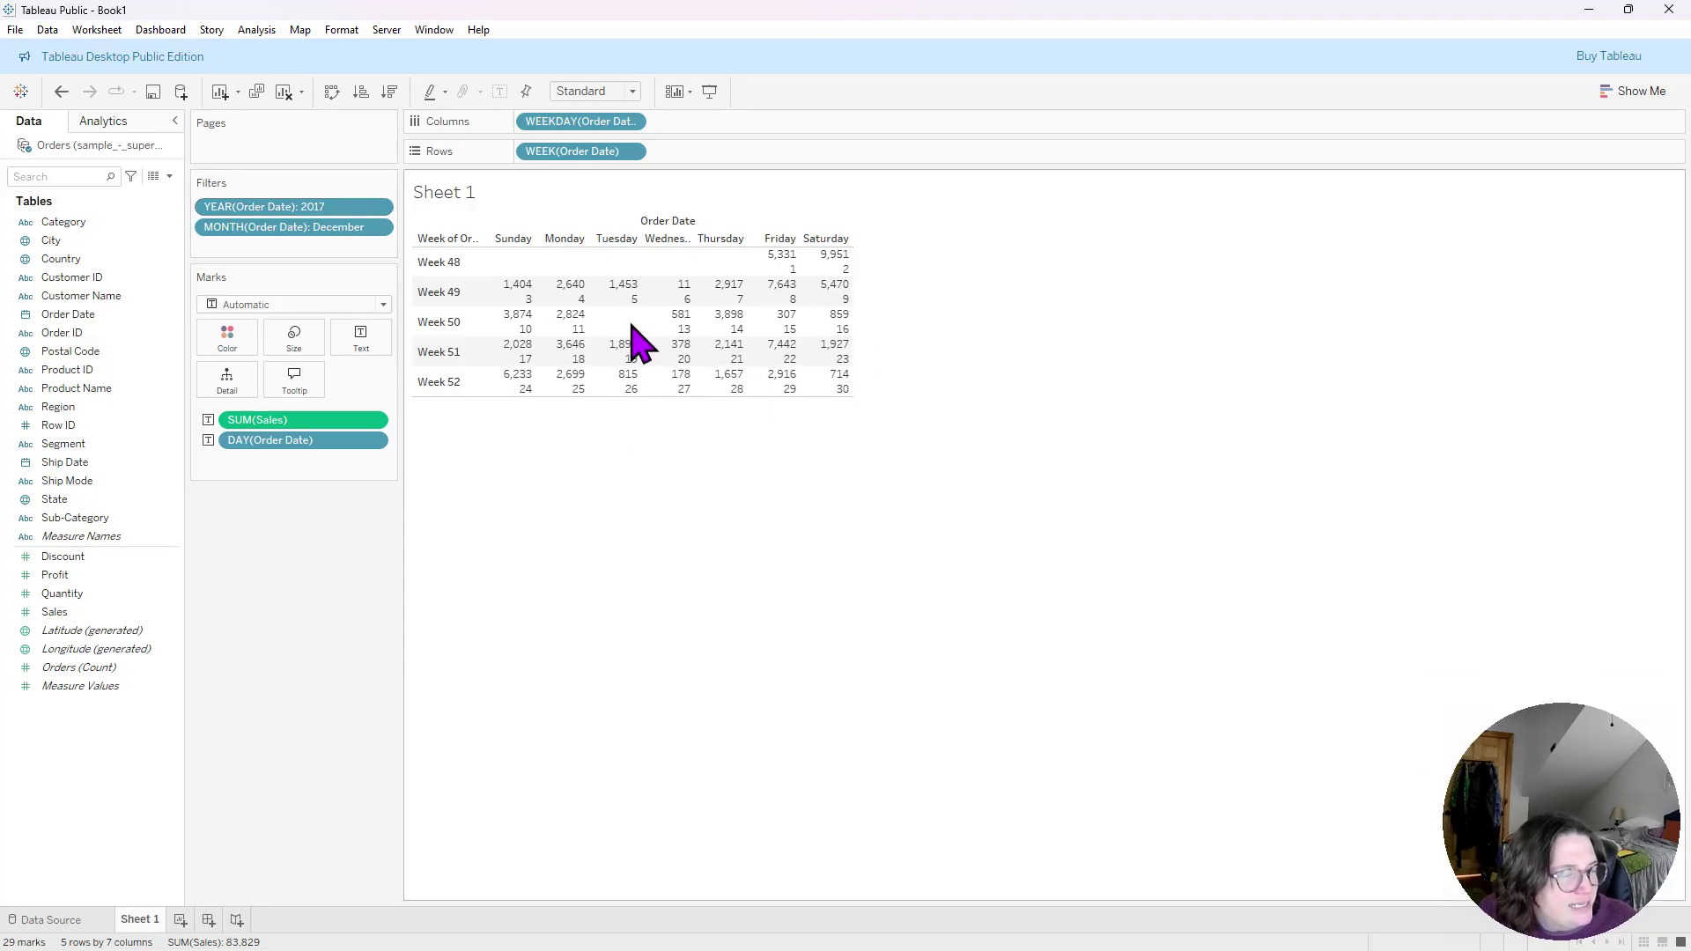
mouse_move(838, 396)
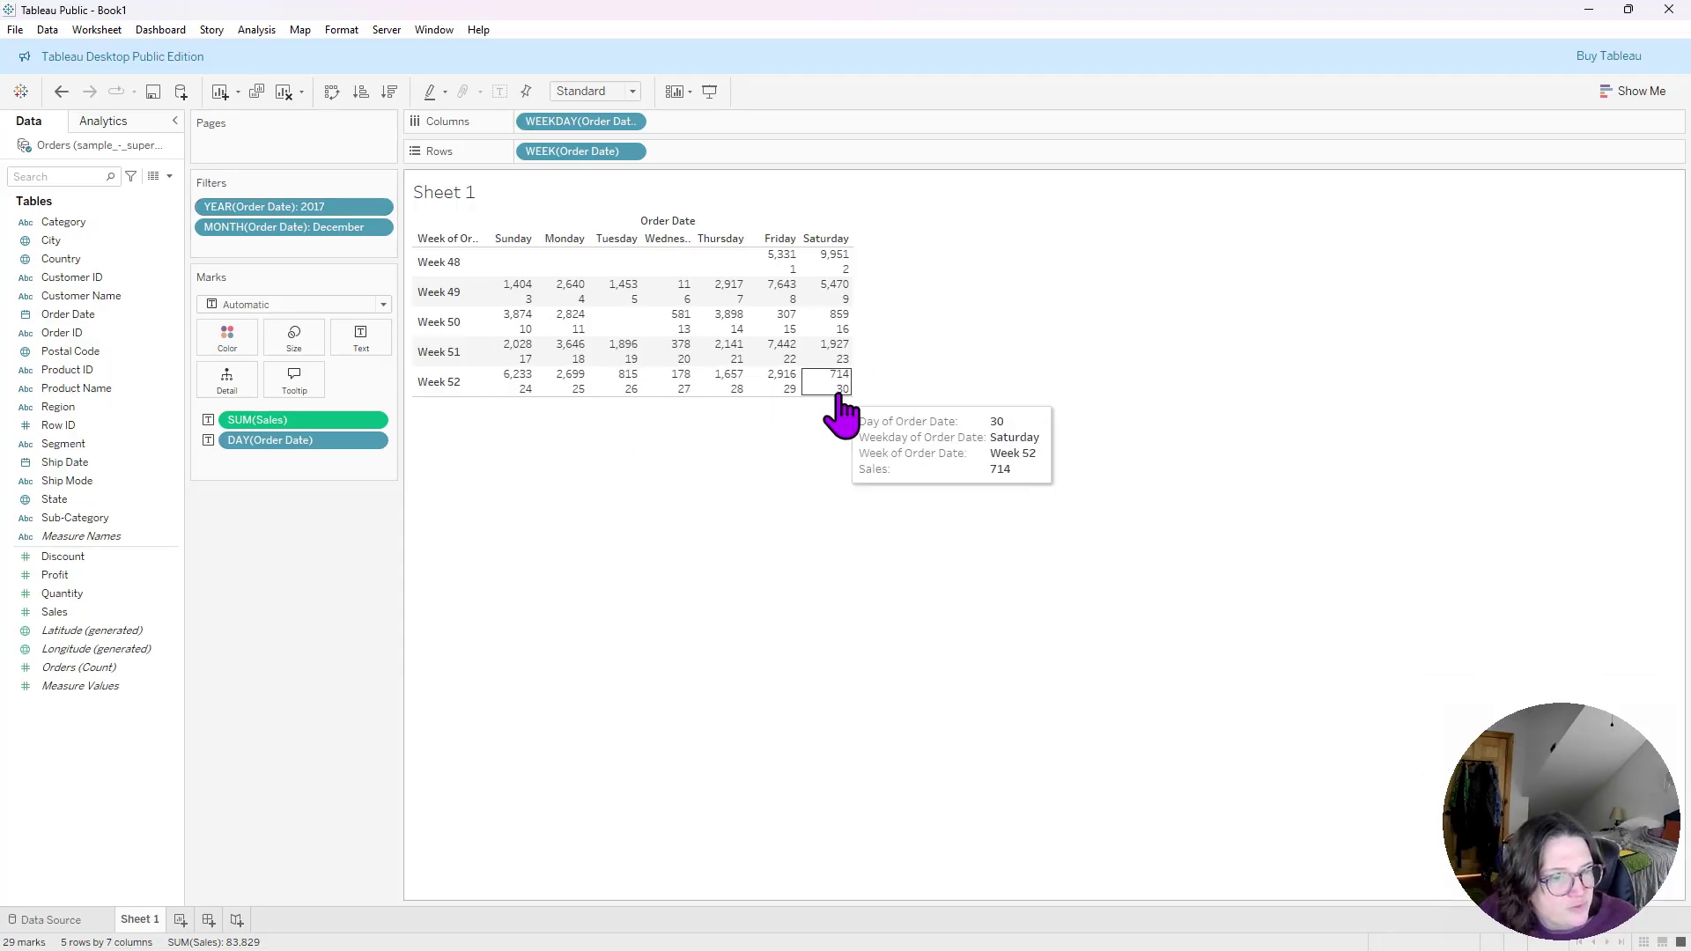
- Format SUM(Sales) so null values display as 0, then return to the Data Source page
right_click(359, 422)
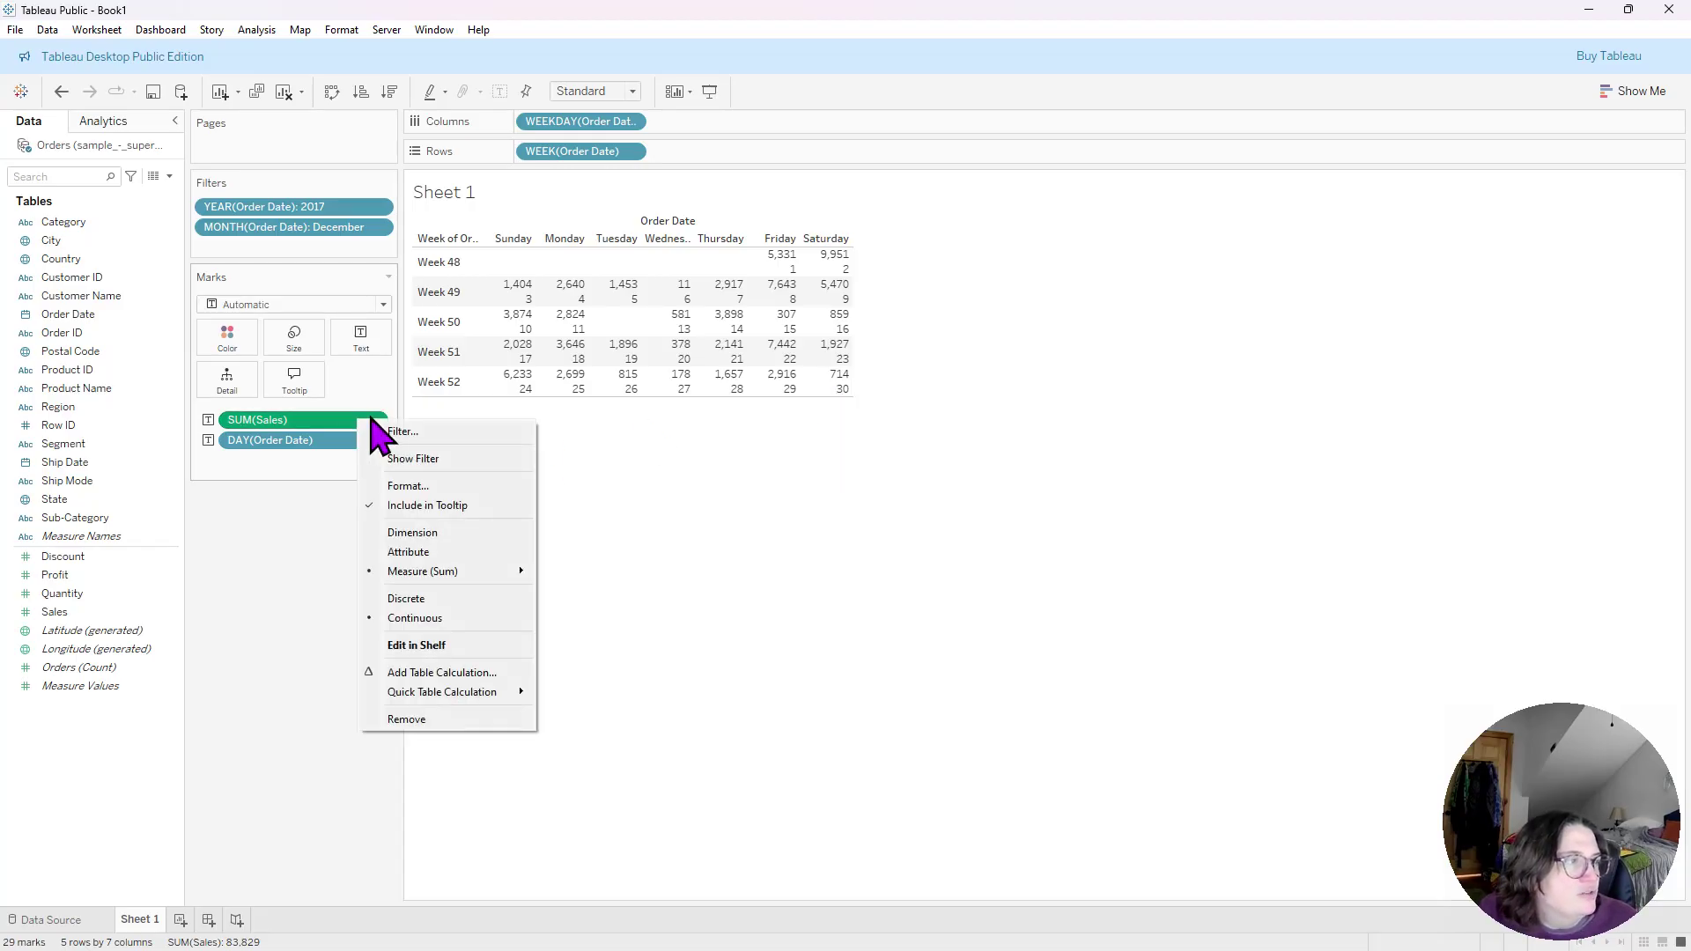
left_click(443, 490)
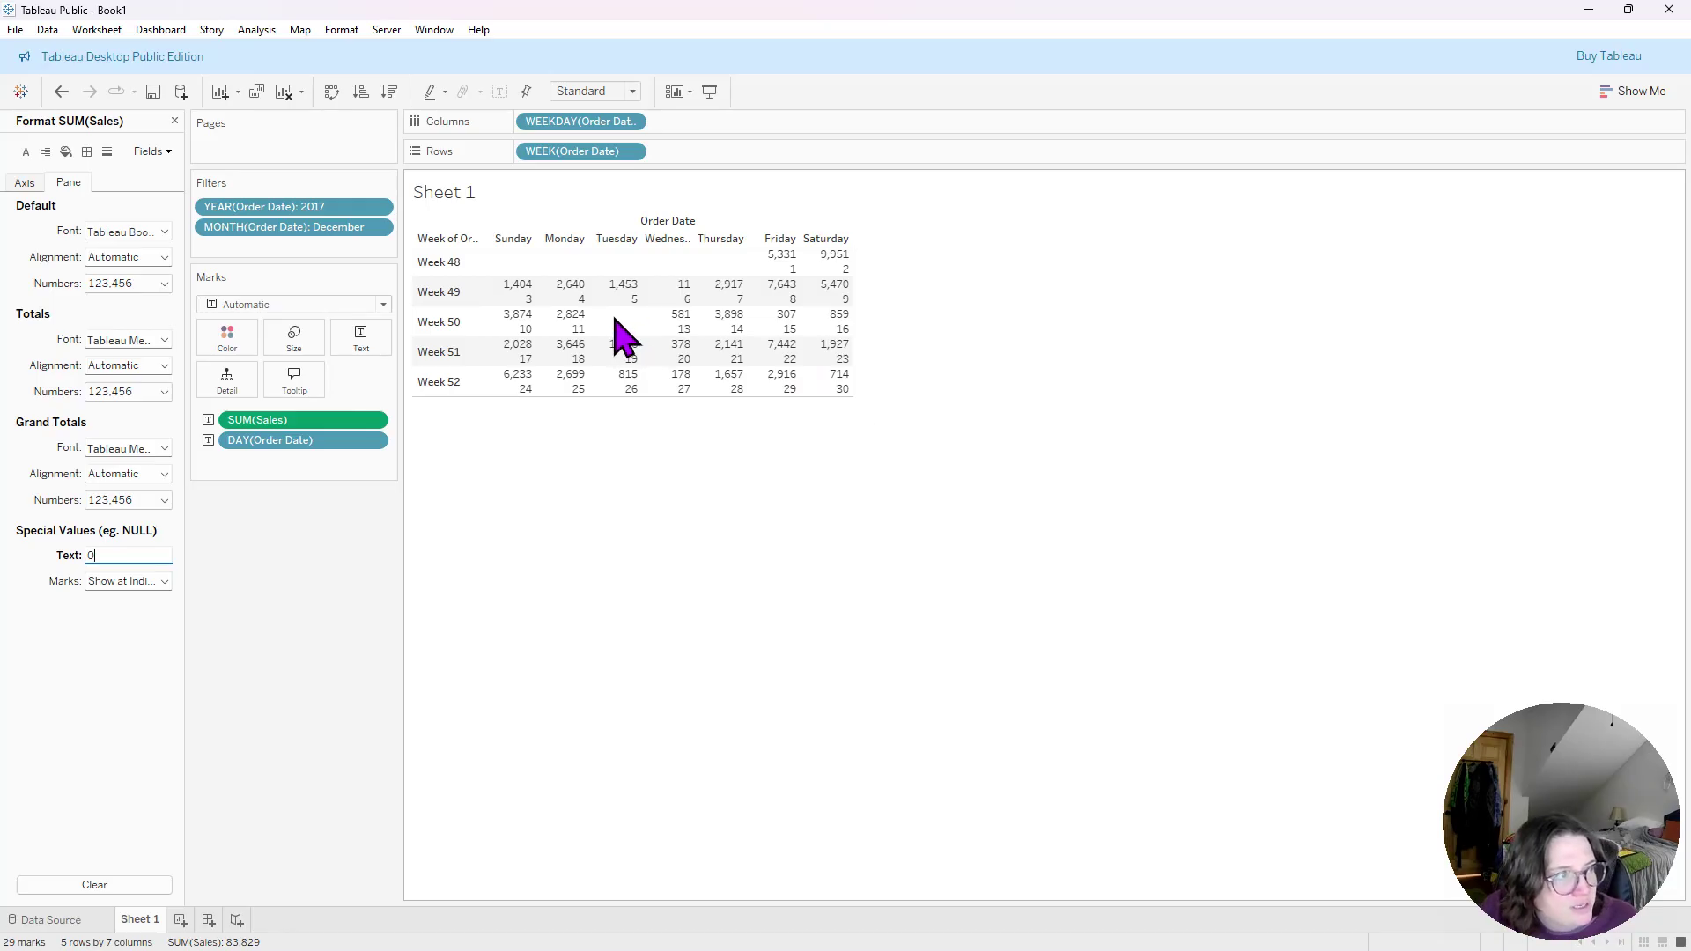
mouse_move(813, 396)
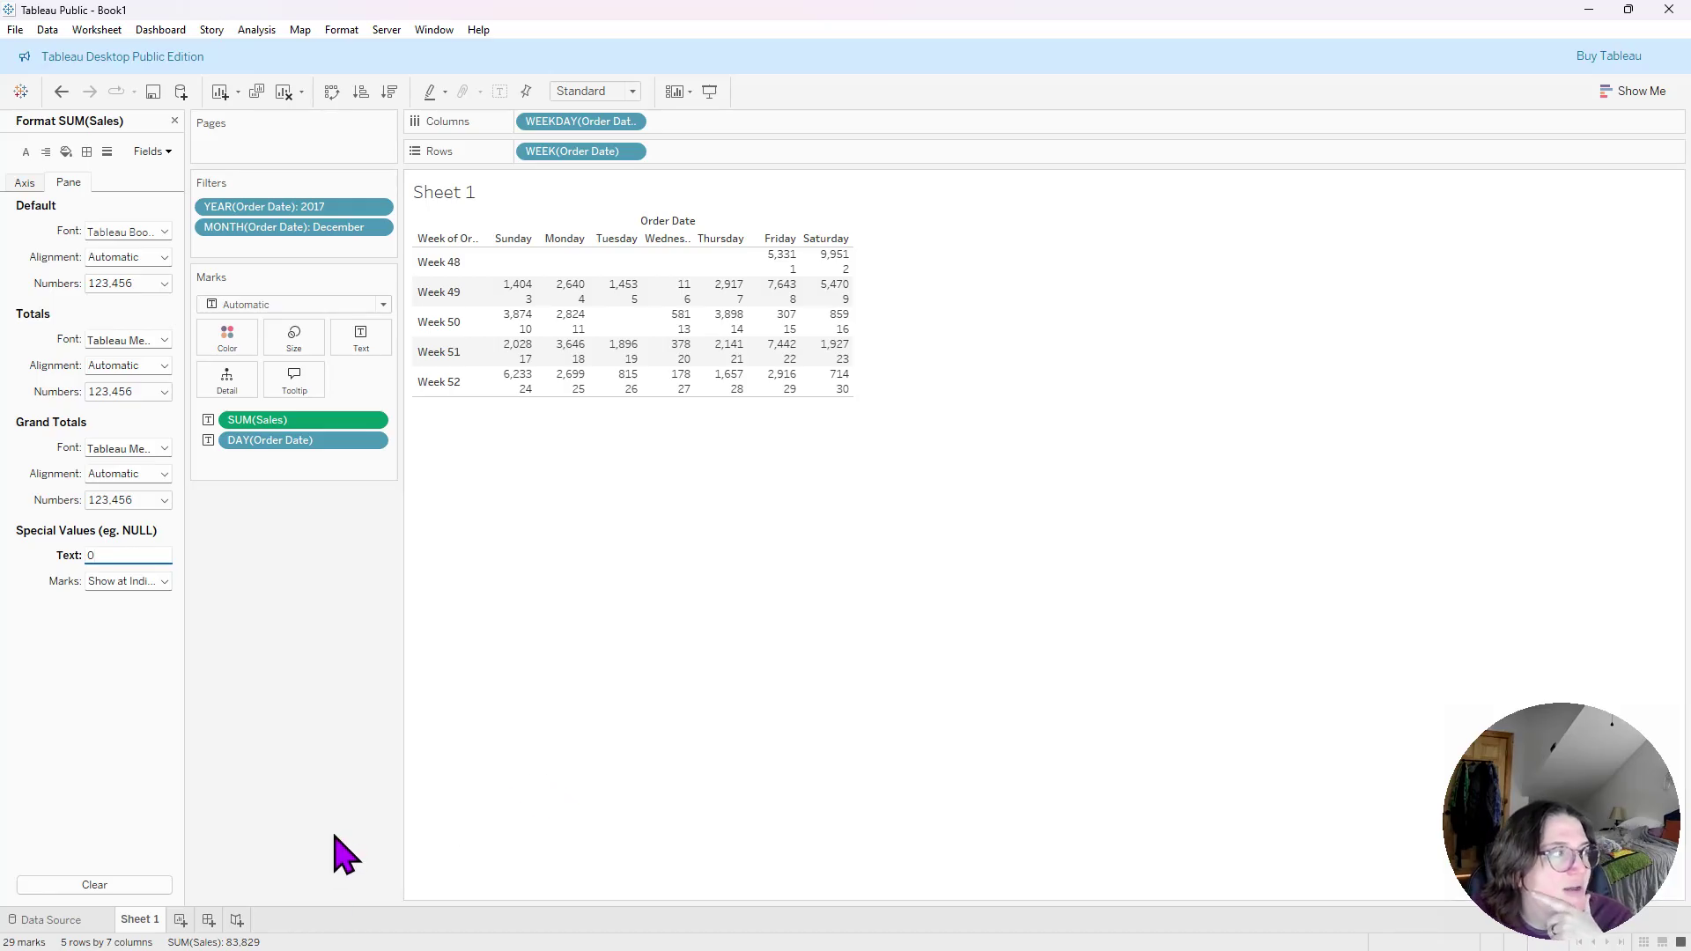
left_click(47, 920)
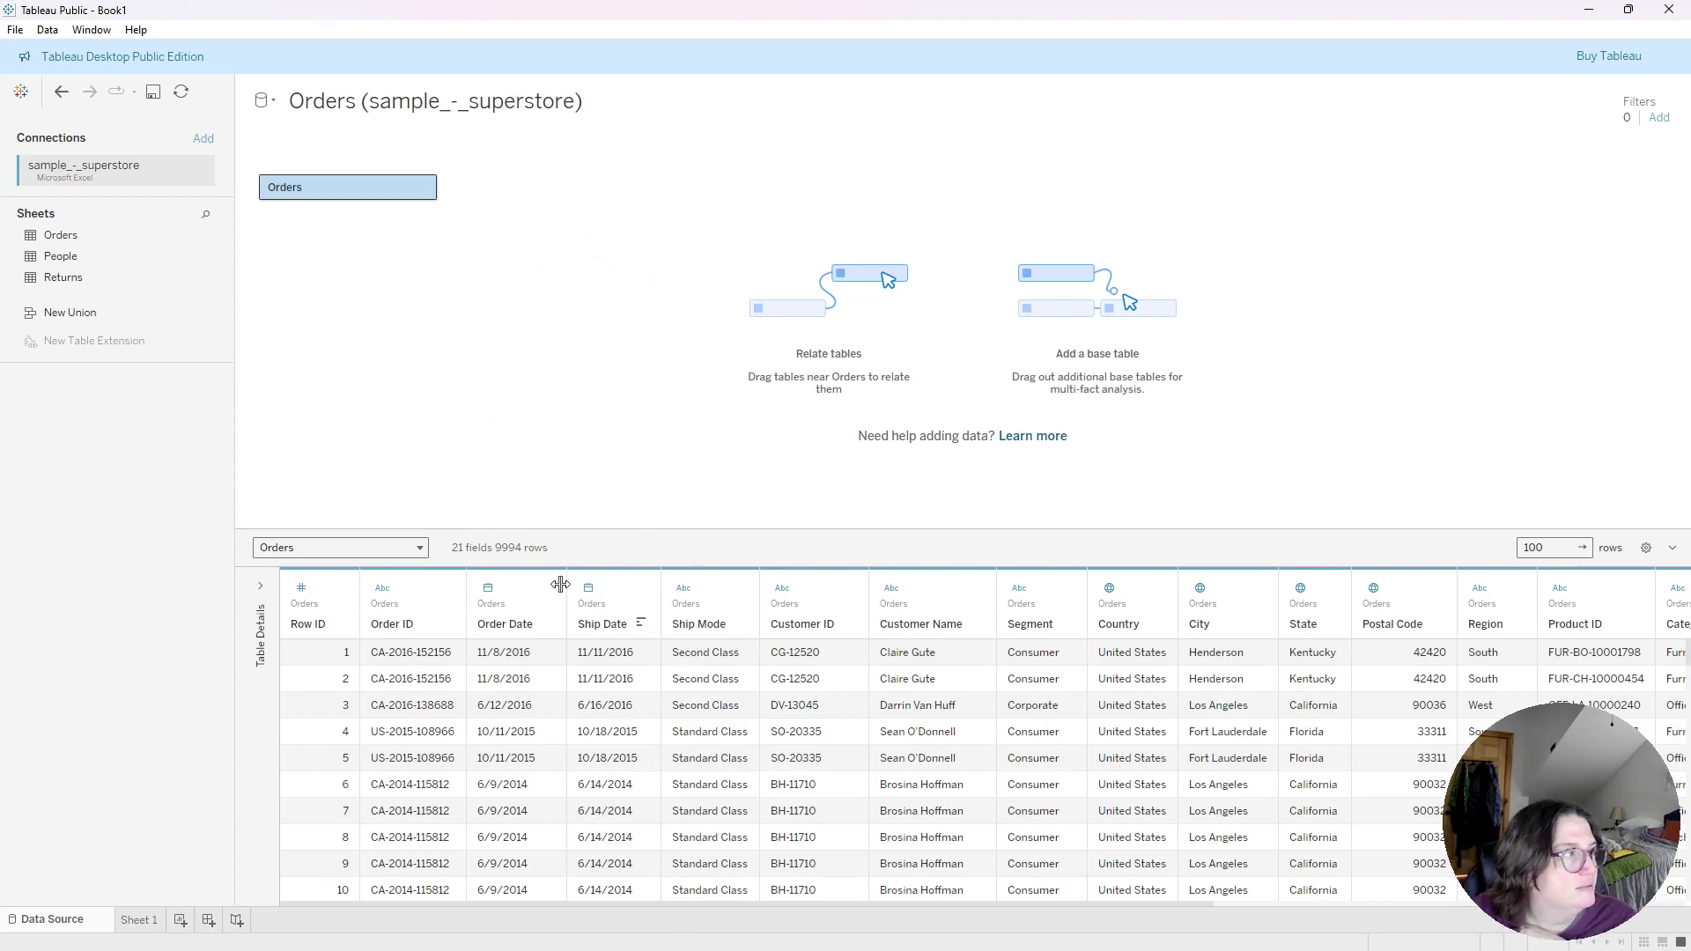
- Add Dates2014-2017.xlsx from Downloads as a new Microsoft Excel connection
left_click(205, 138)
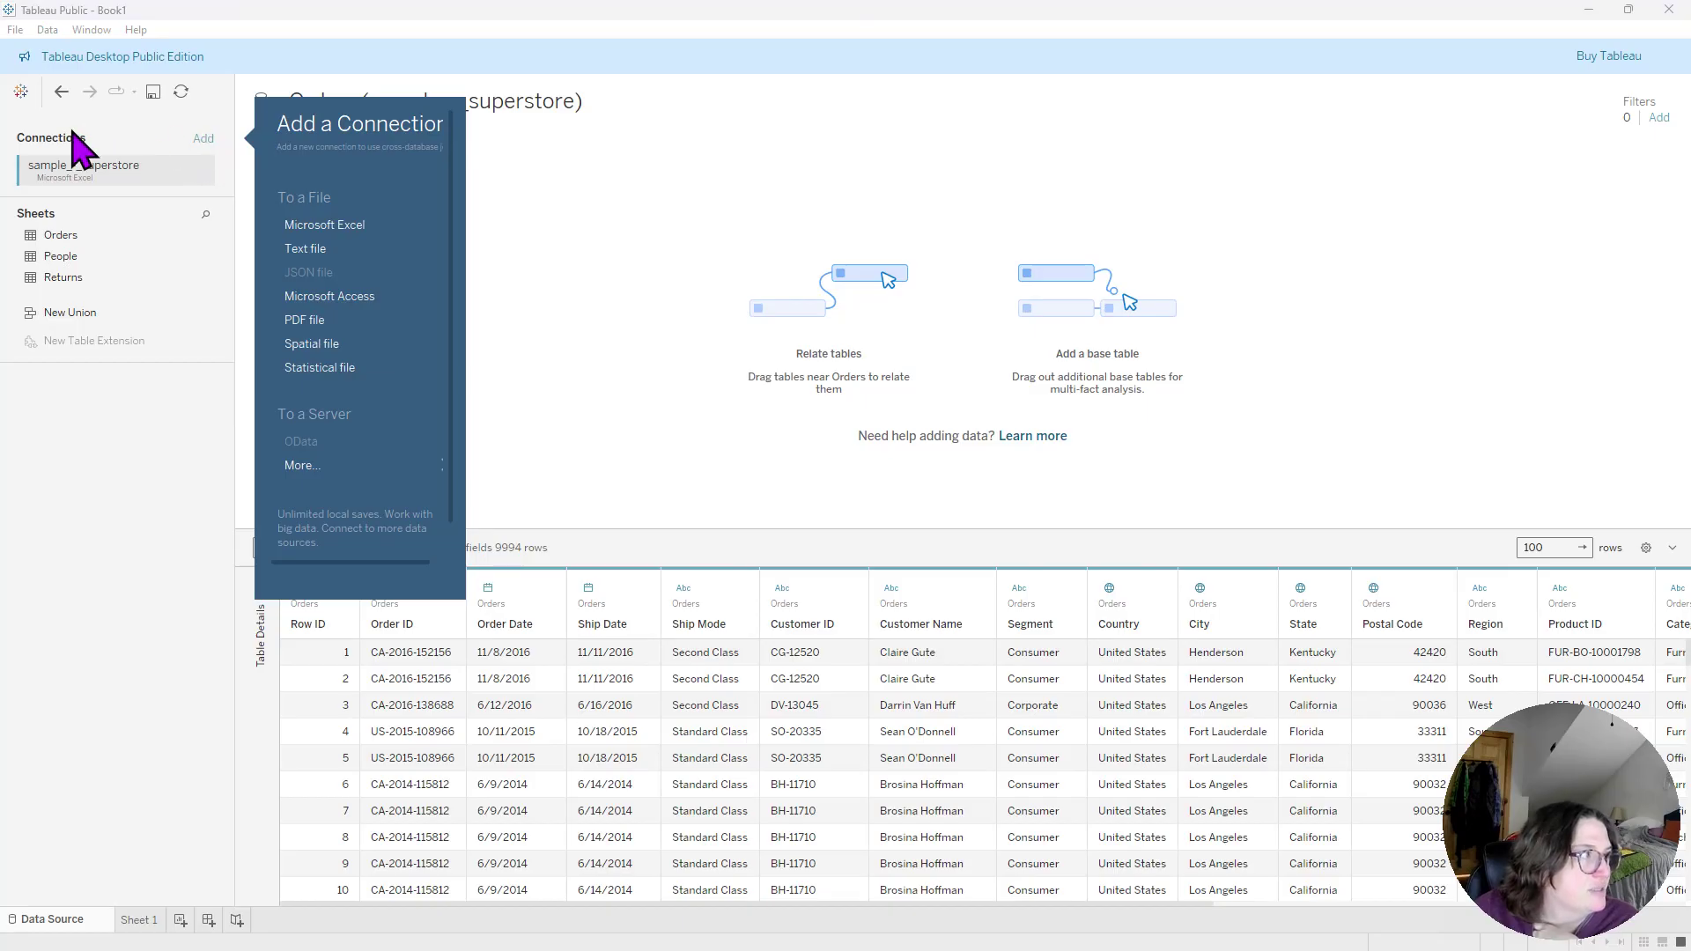
left_click(364, 241)
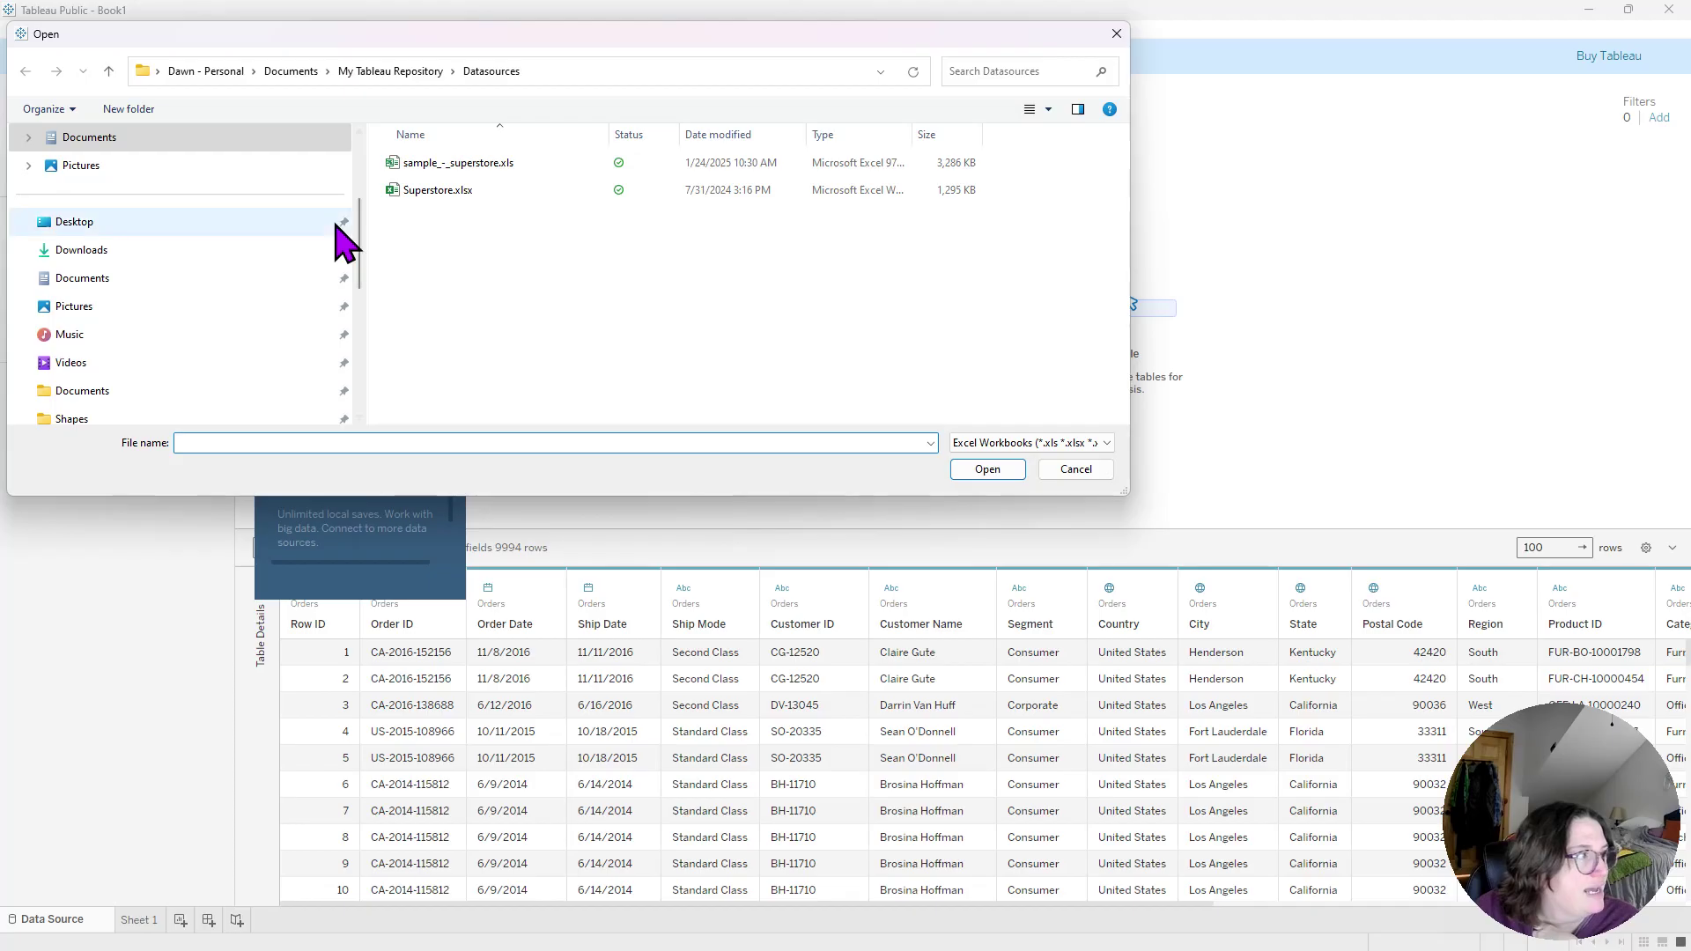
left_click(79, 255)
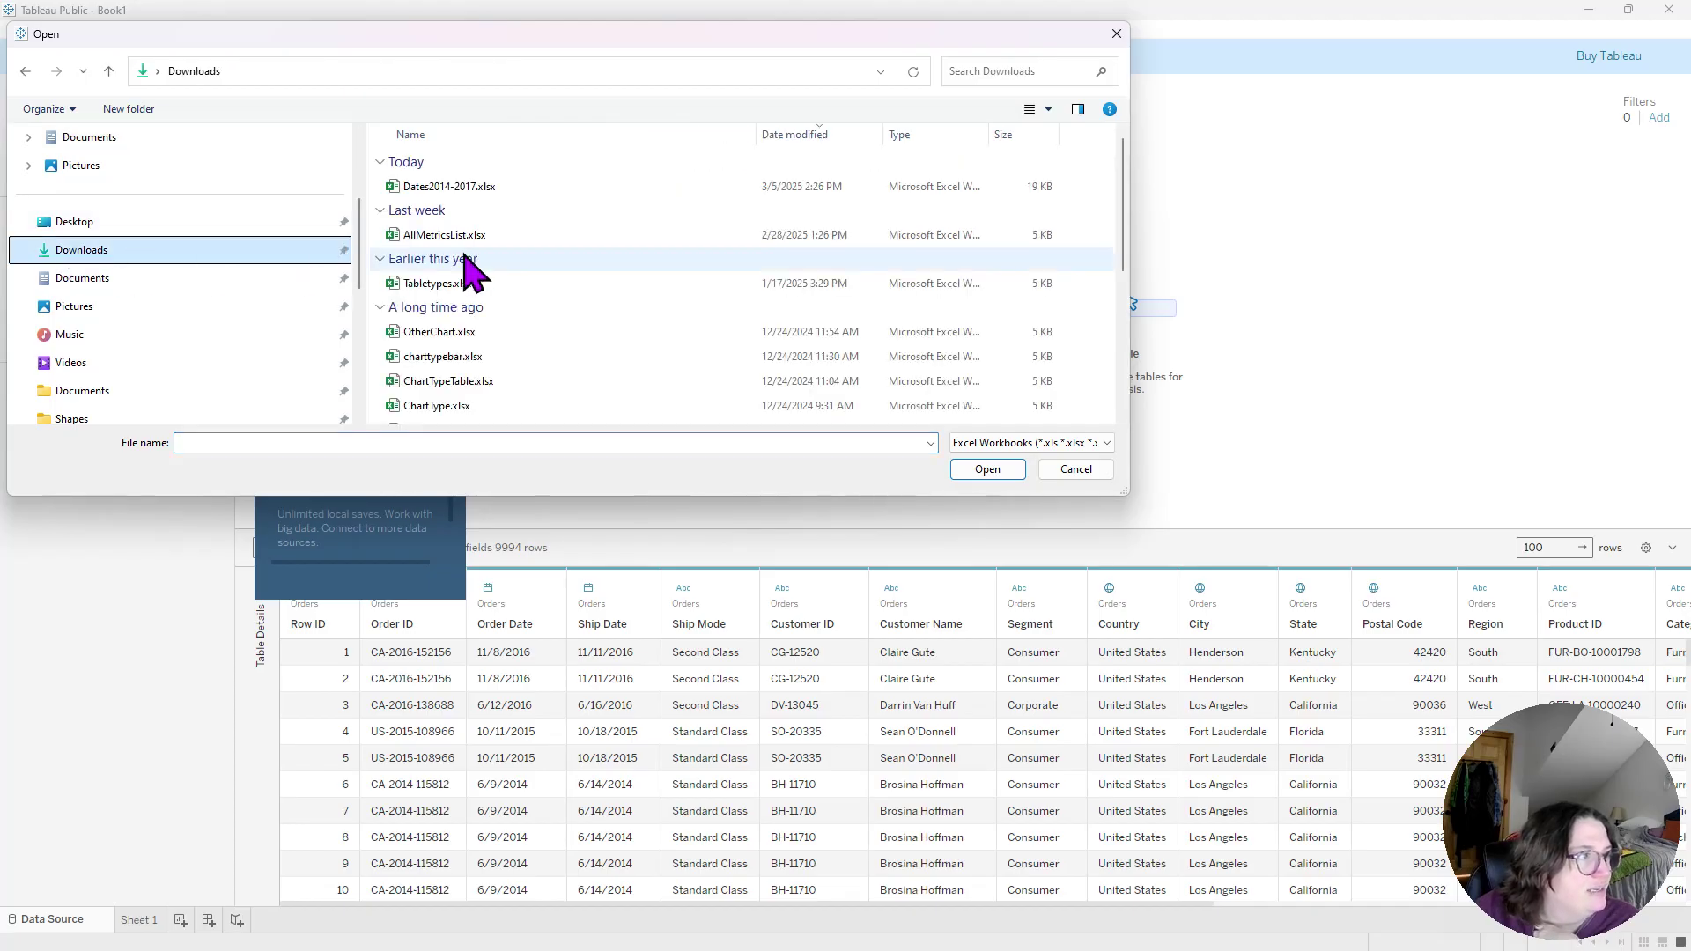
left_click(508, 187)
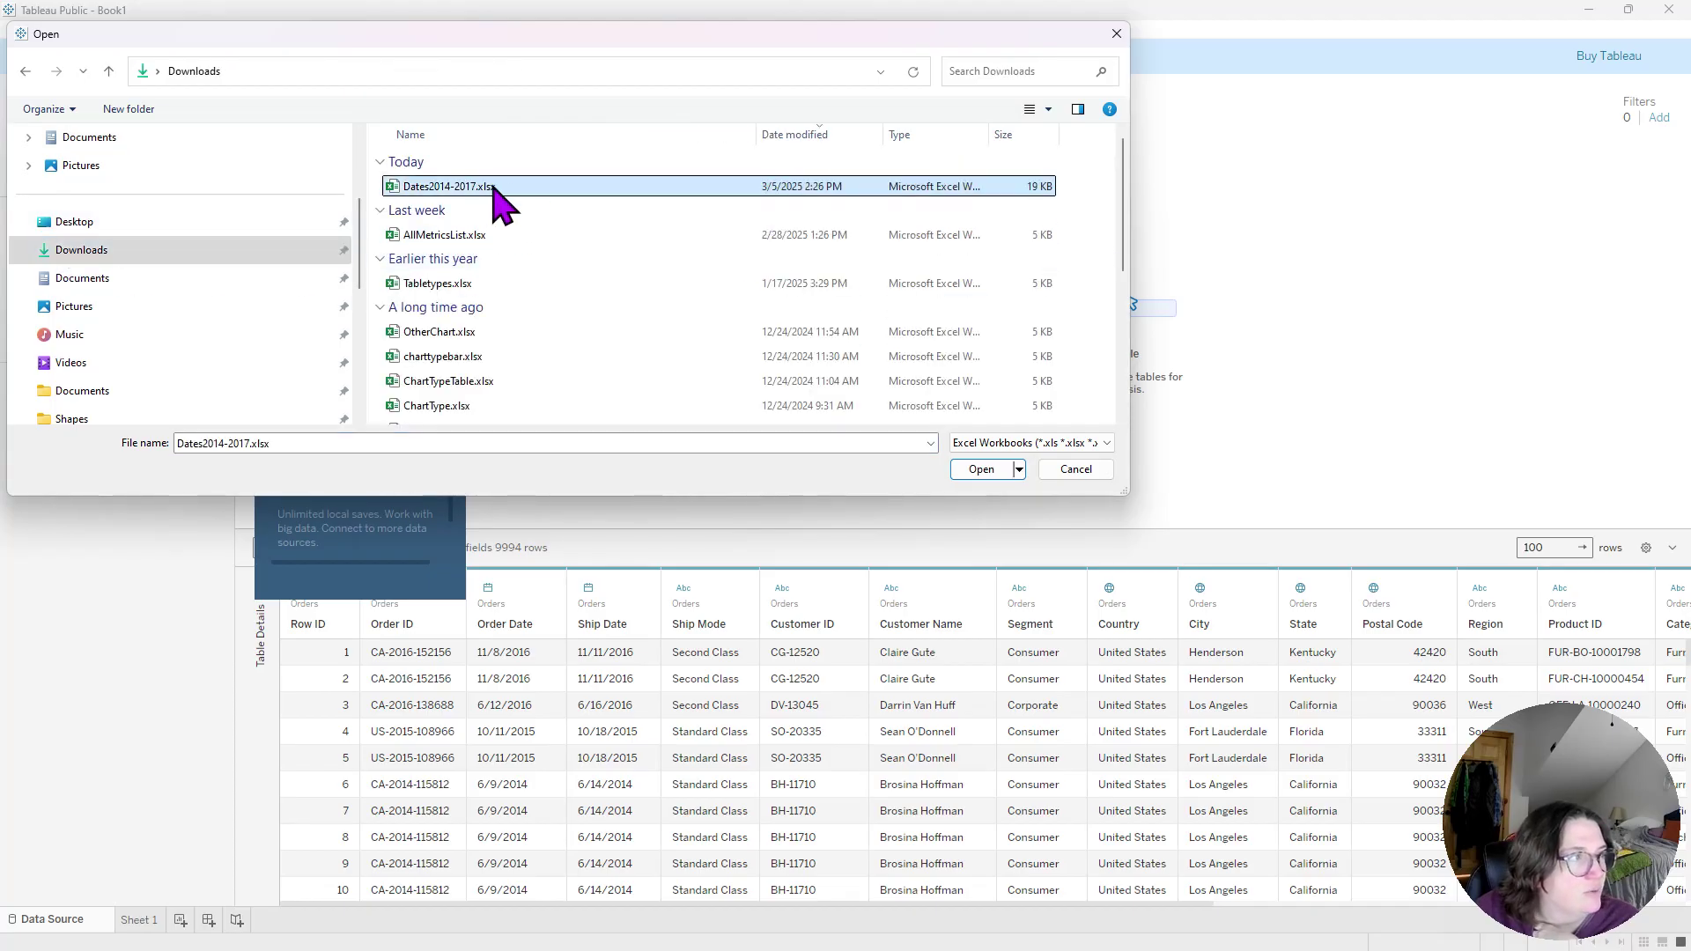
left_click(981, 468)
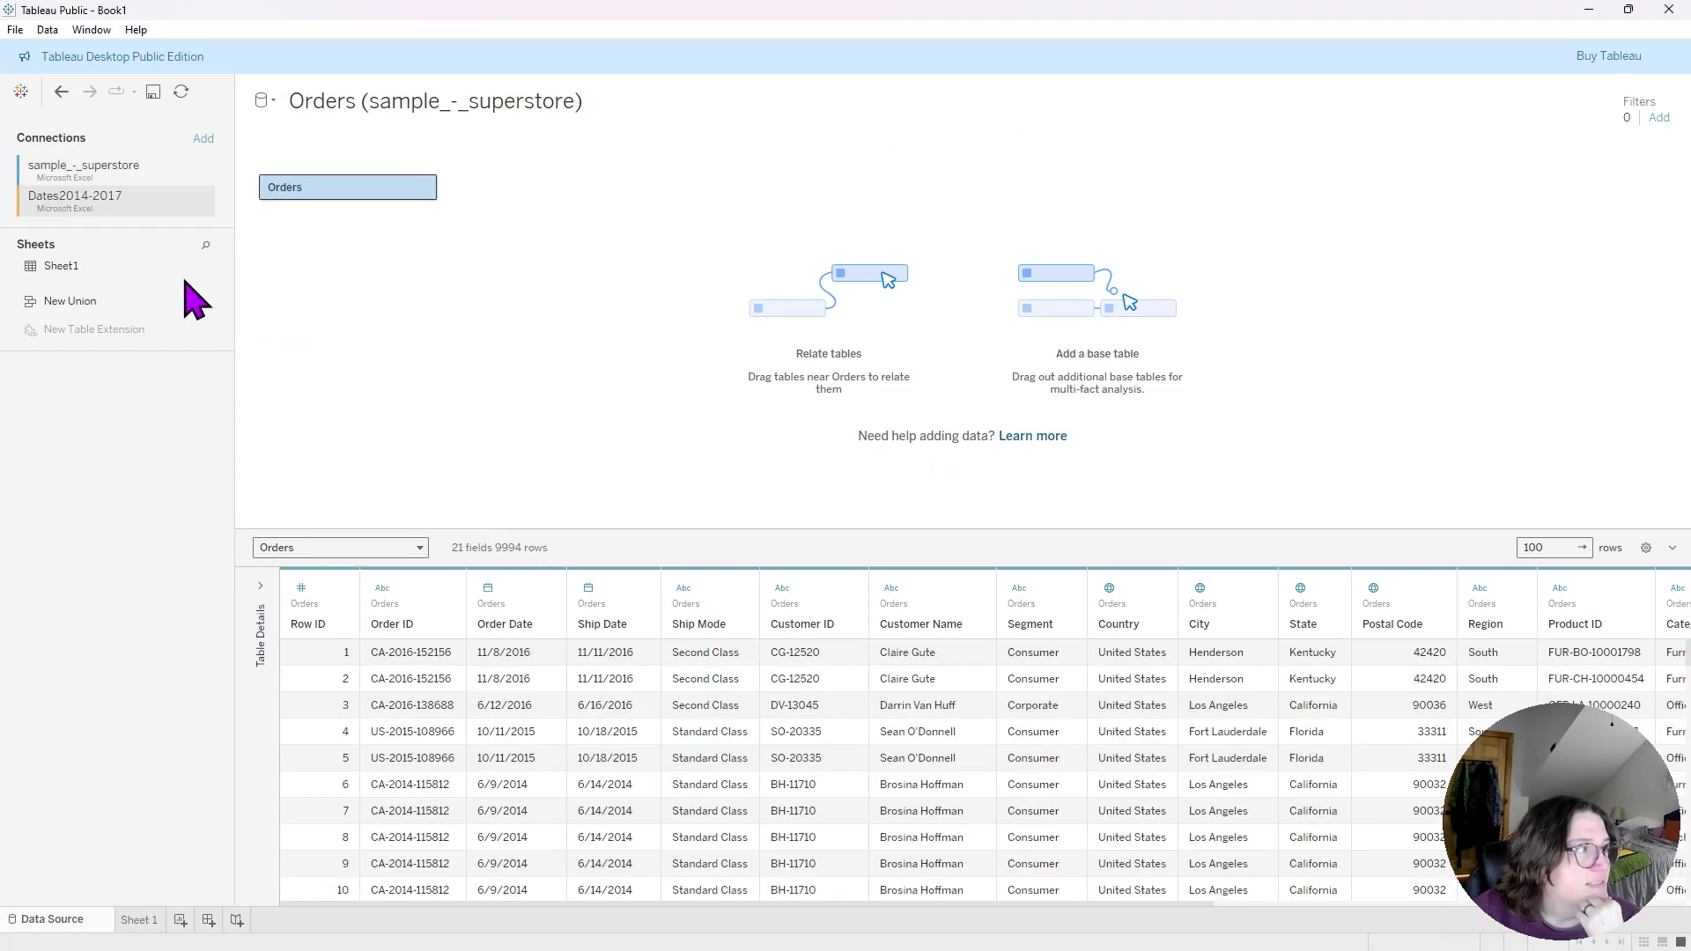
mouse_move(132, 273)
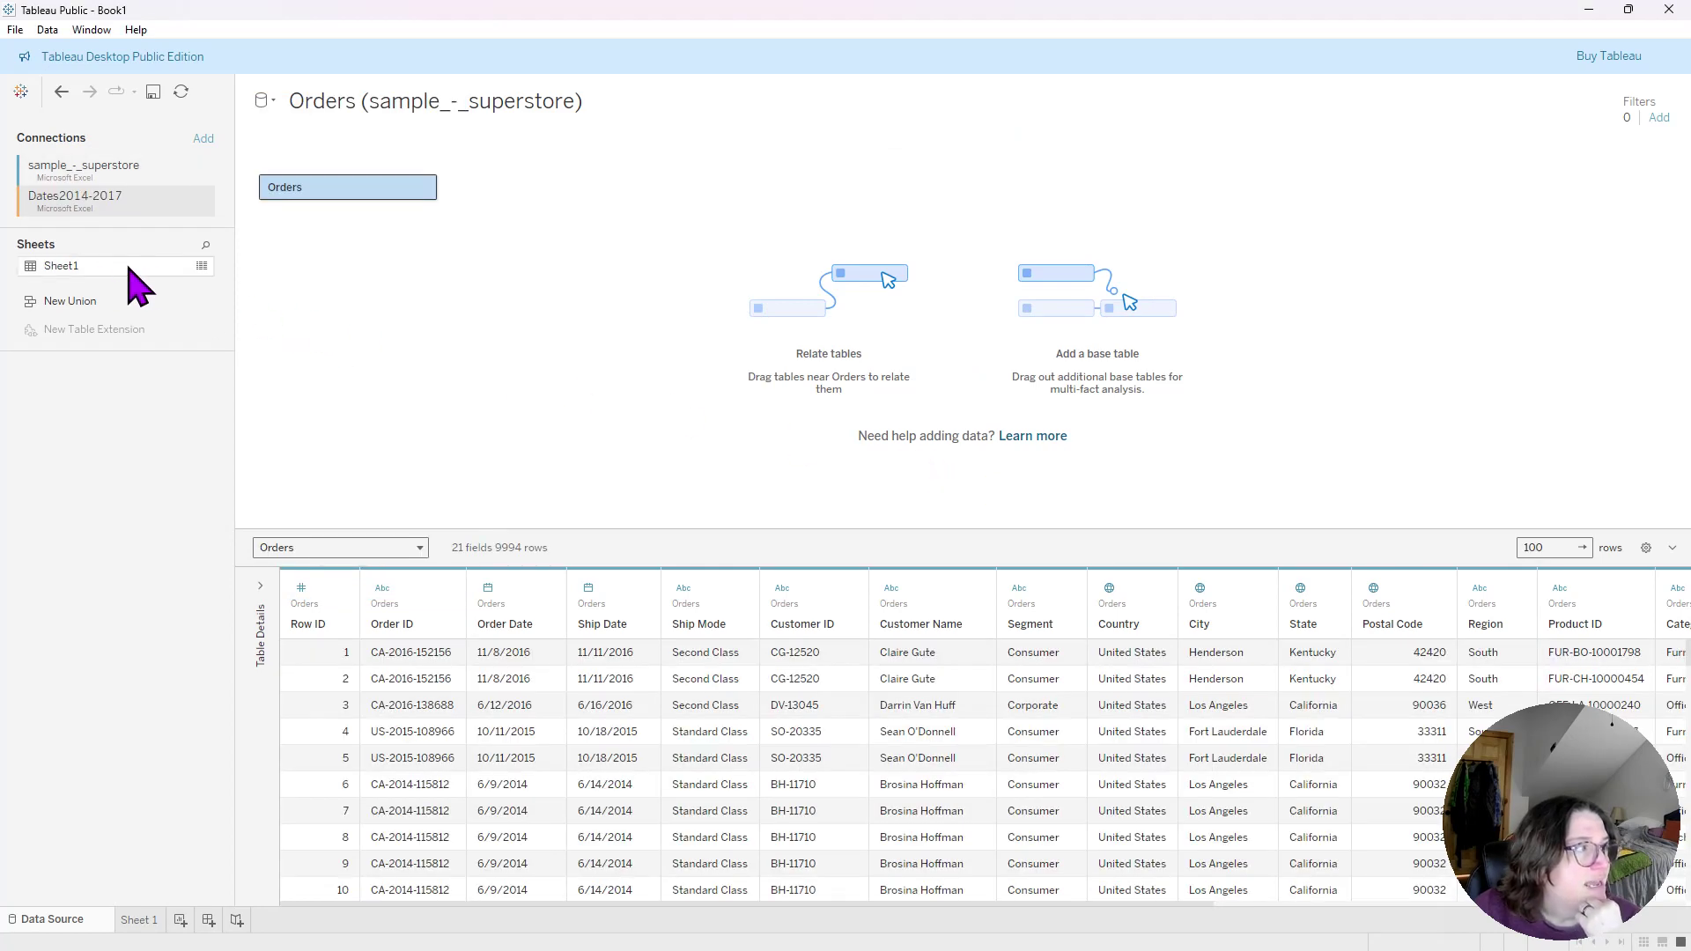
left_click(202, 267)
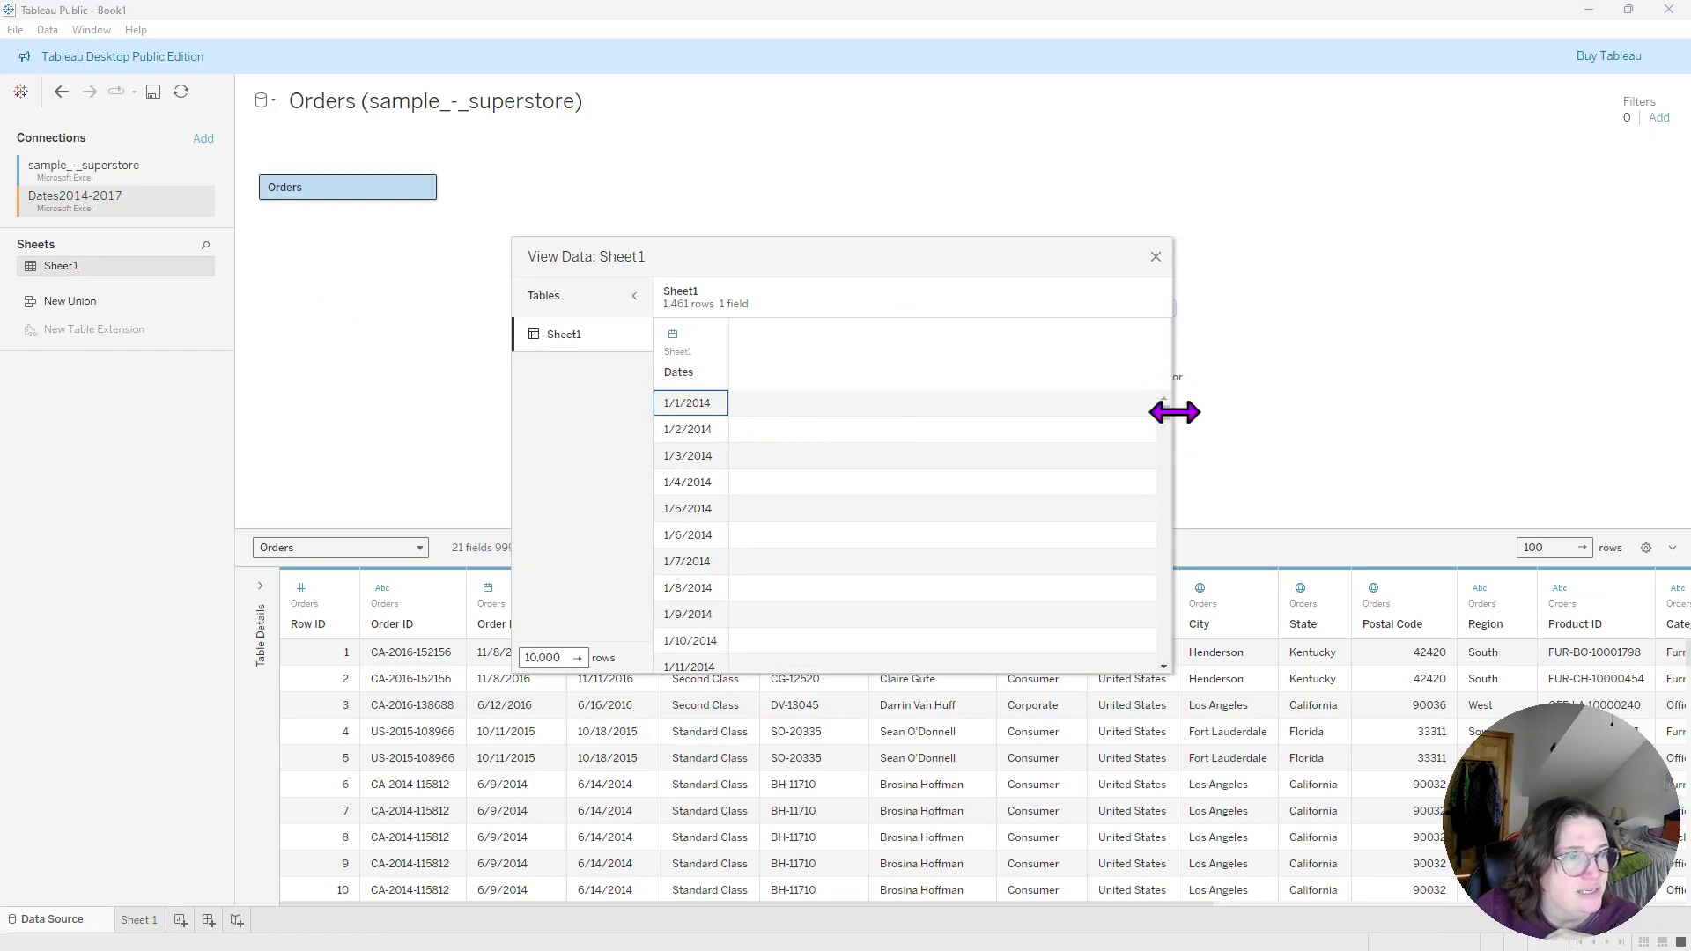
left_click_drag(1164, 410, 1170, 672)
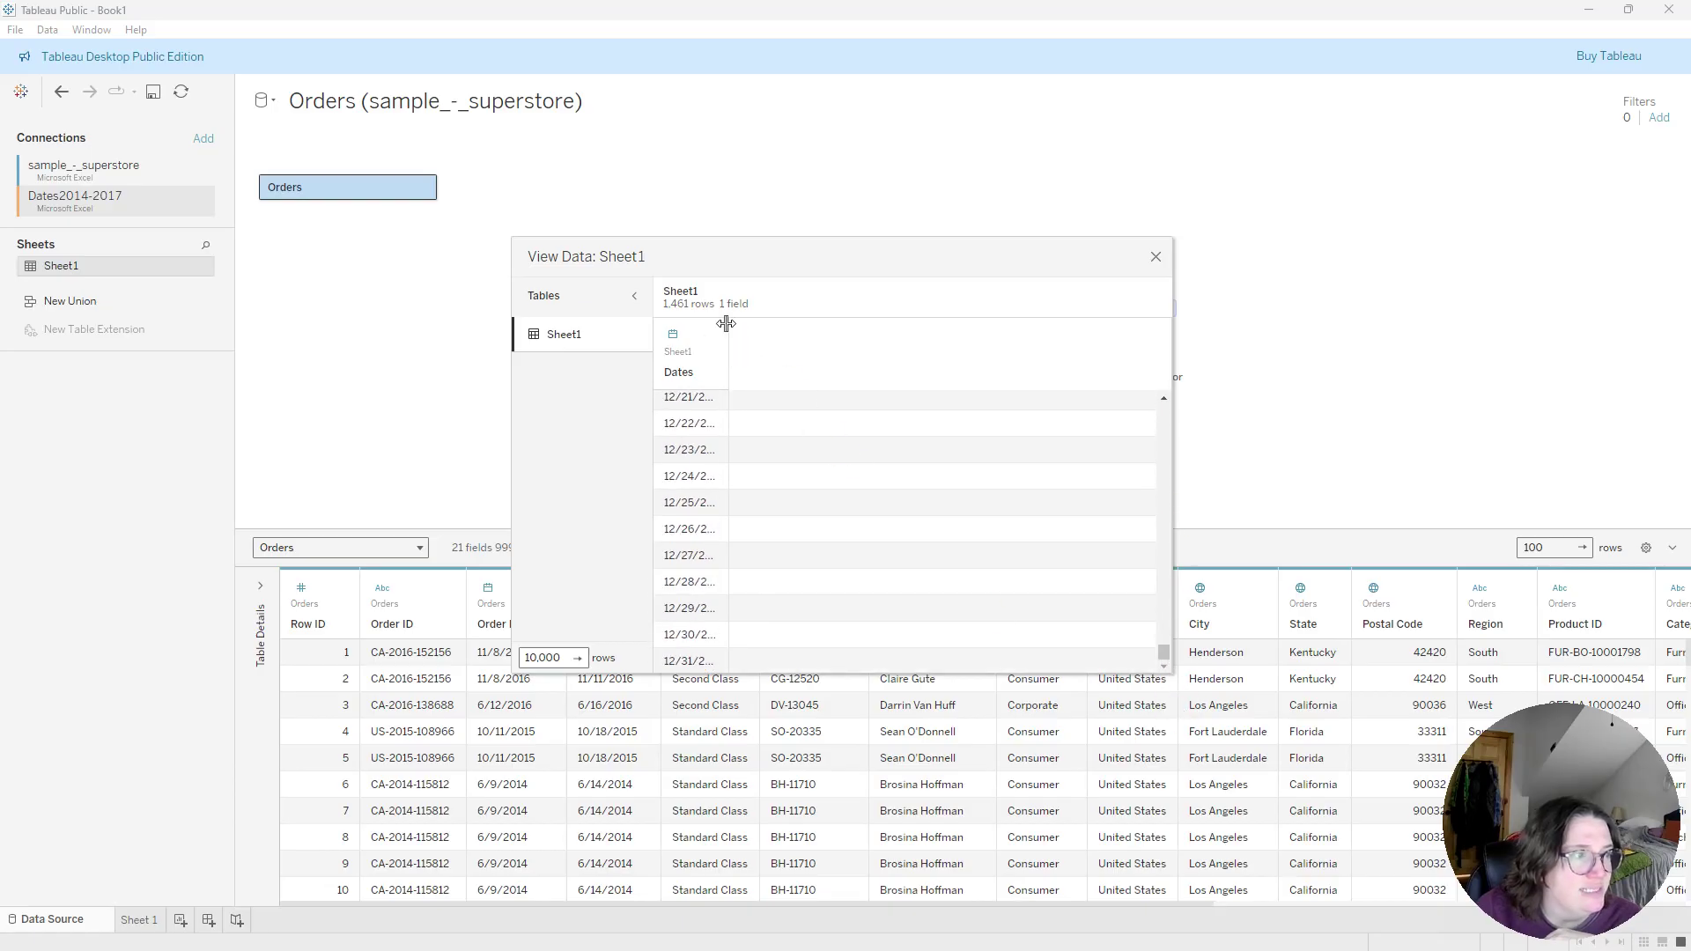
left_click_drag(728, 324, 781, 340)
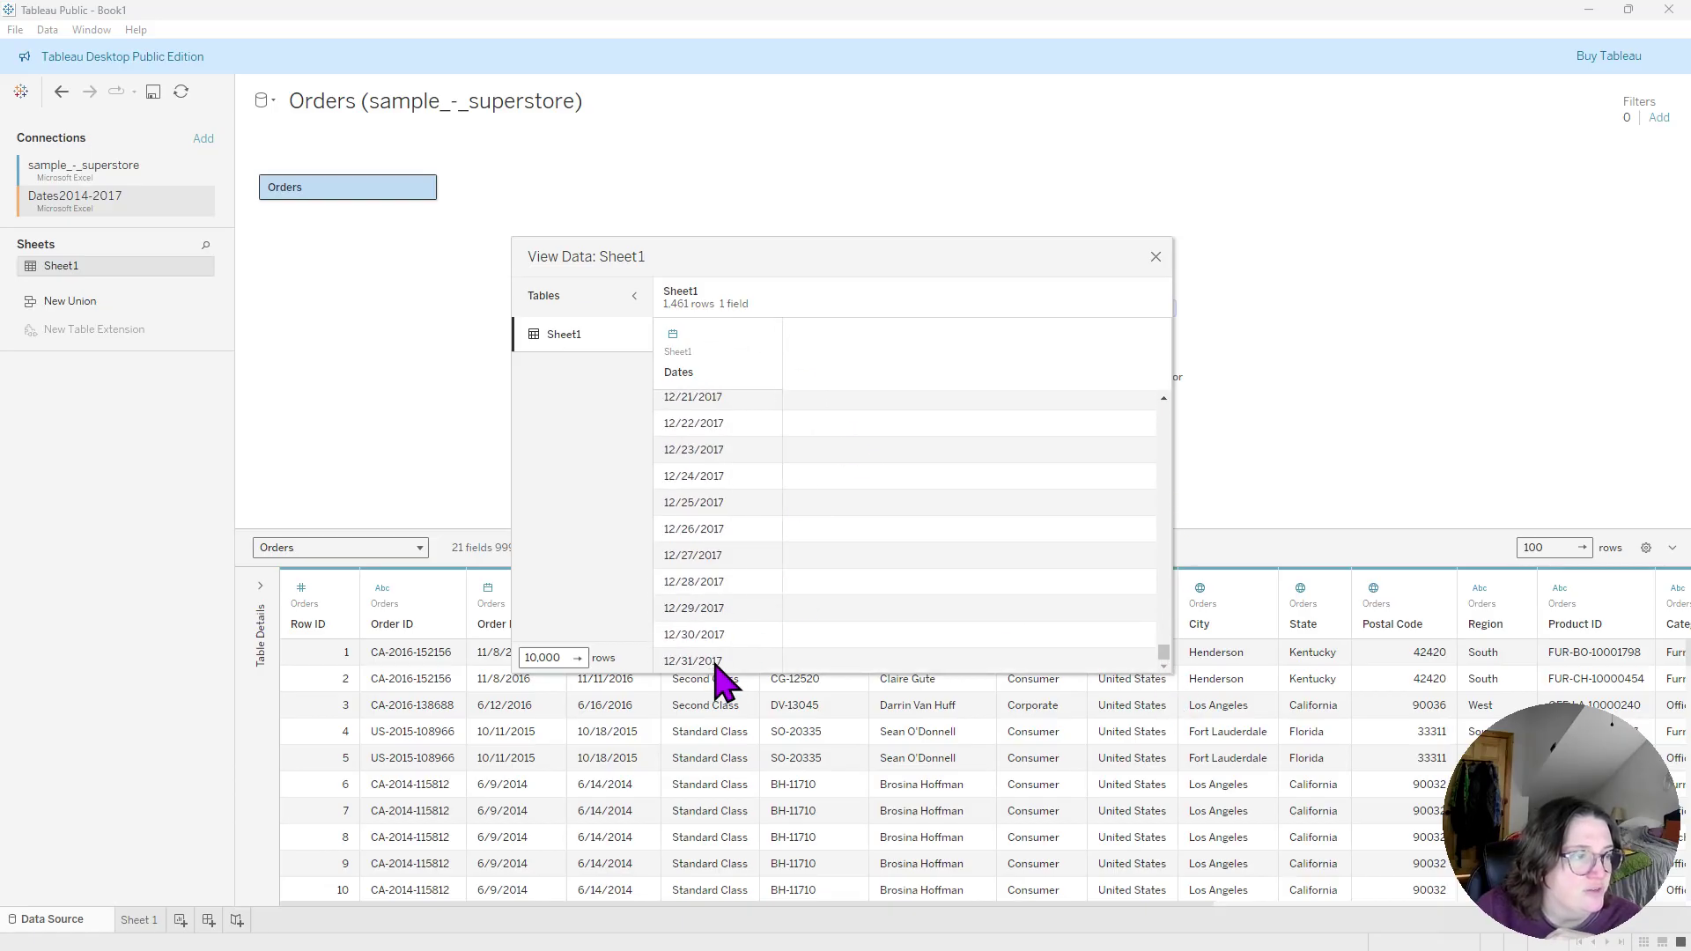
left_click(1155, 256)
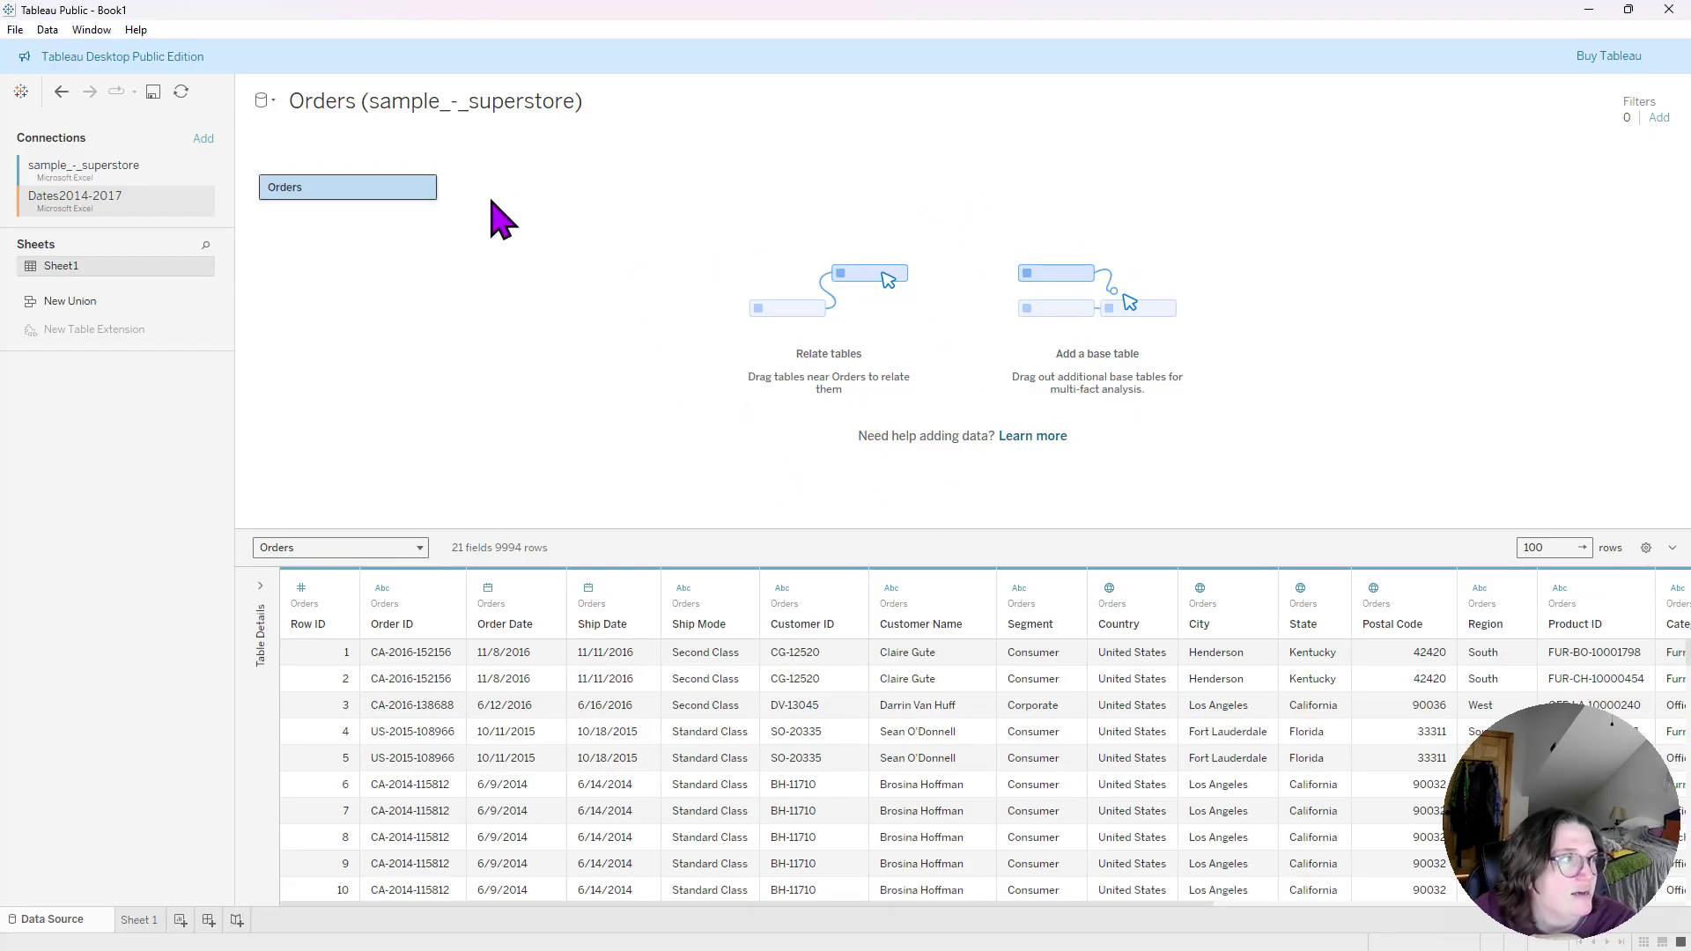
- Open the Orders table and drop the dates Sheet1 beside it to start an inner join
double_click(364, 189)
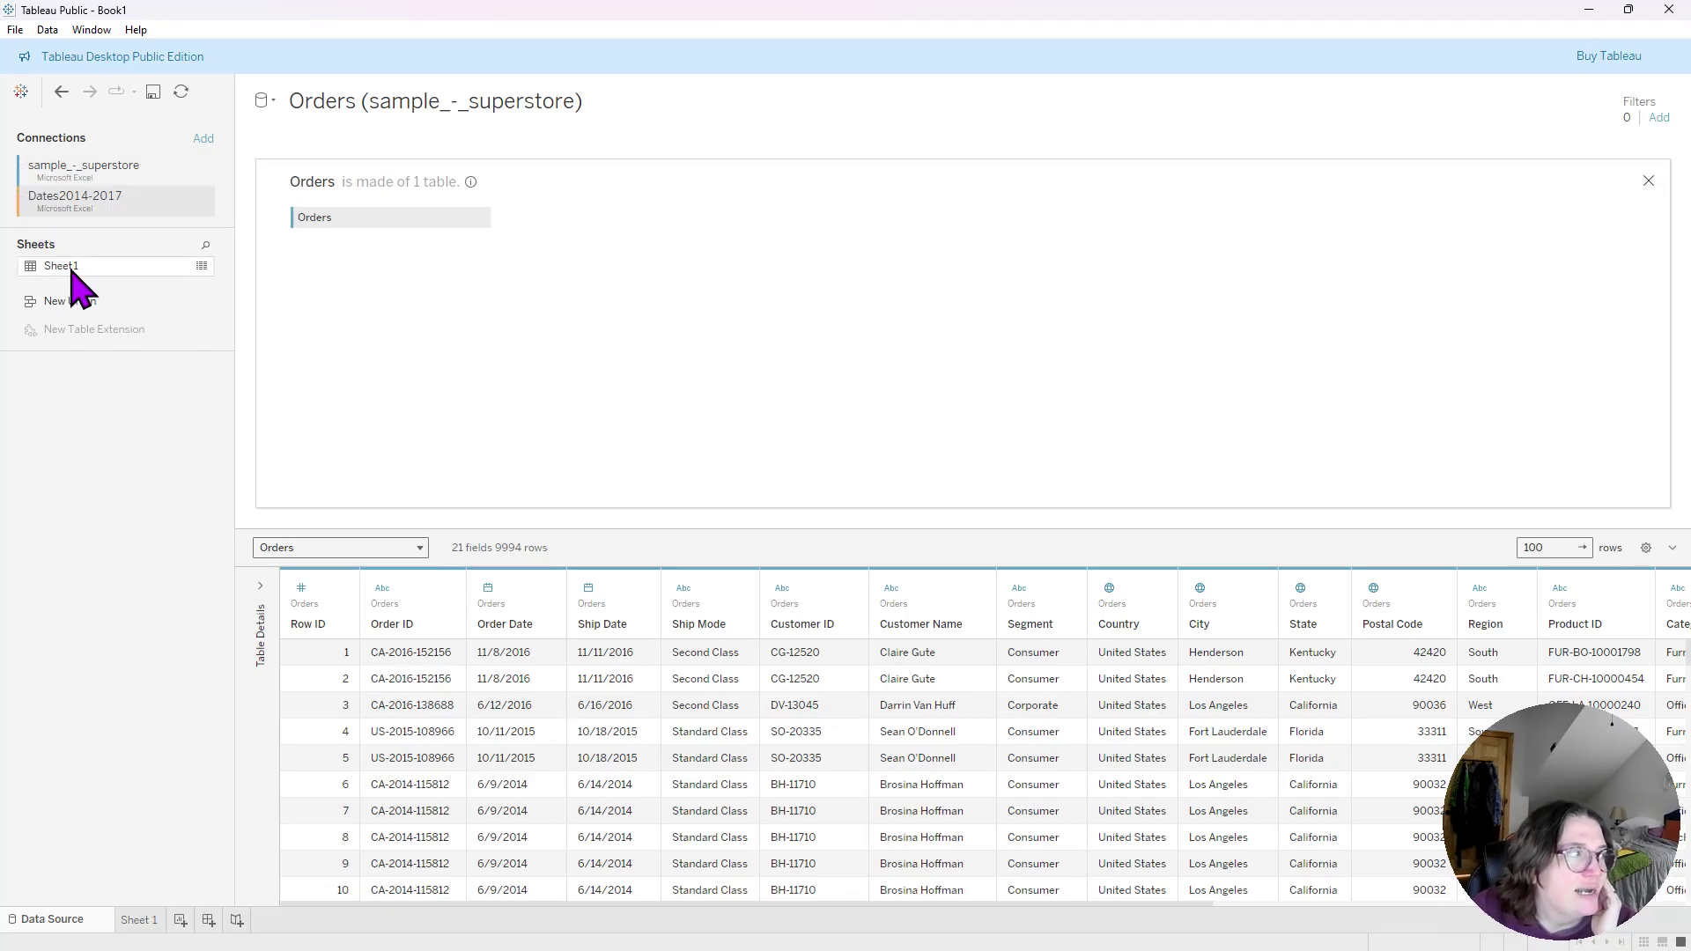
left_click_drag(63, 266, 541, 224)
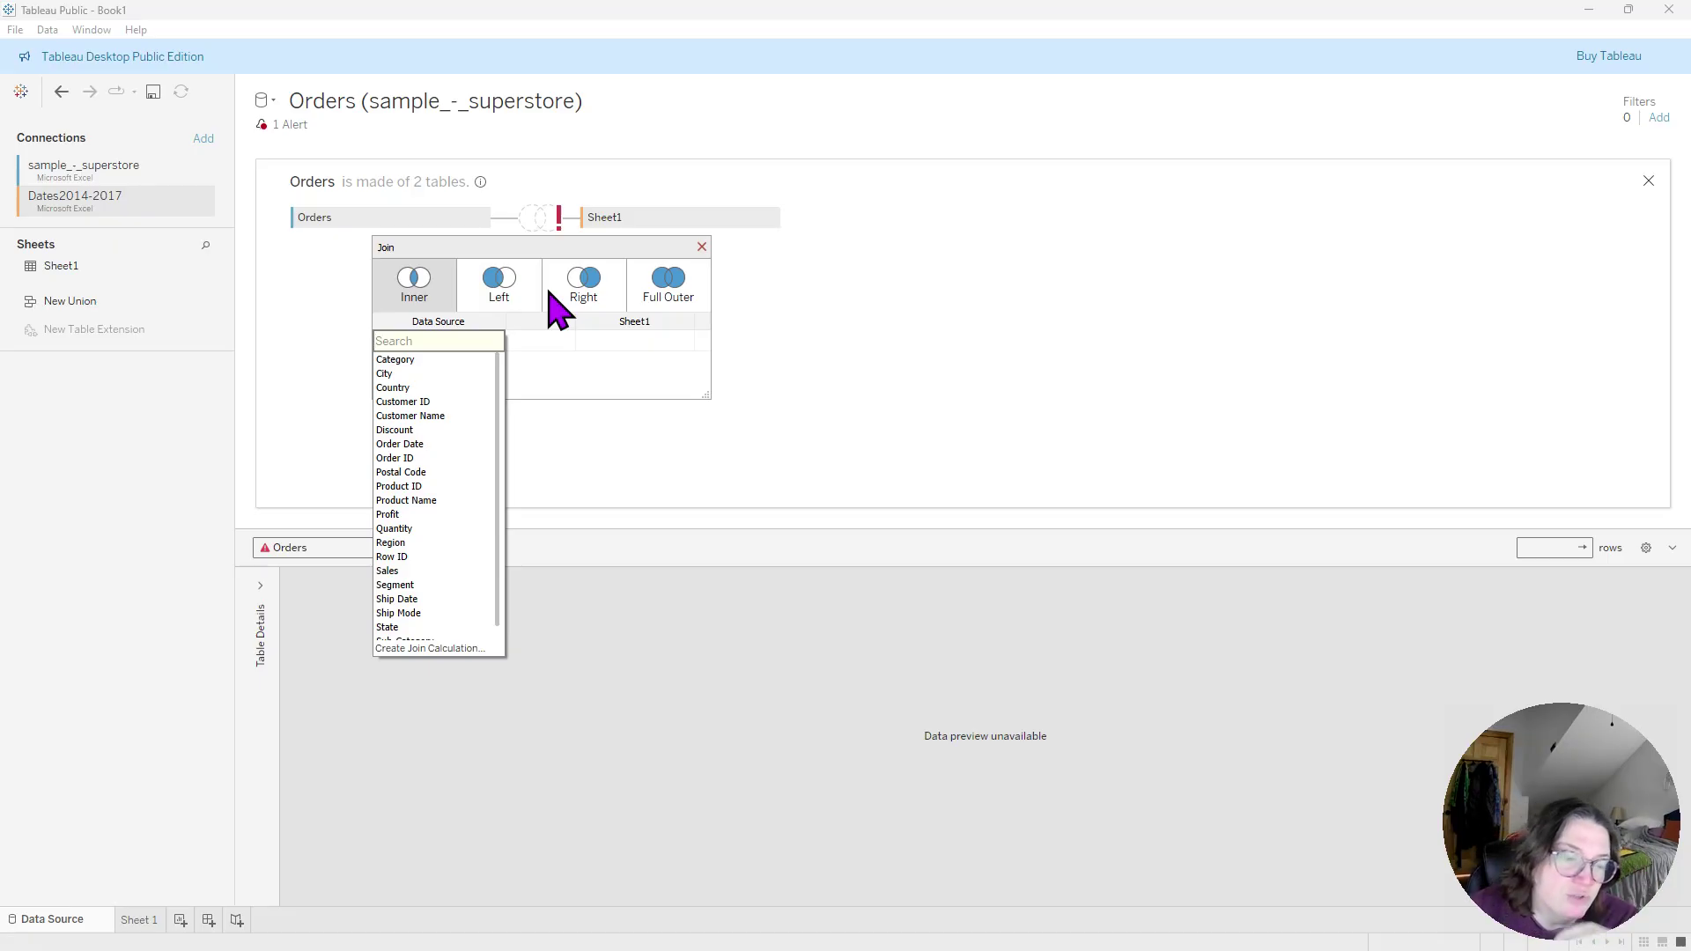
- Set the join clause to match Orders' Order Date with the dates sheet's Dates field
left_click(414, 445)
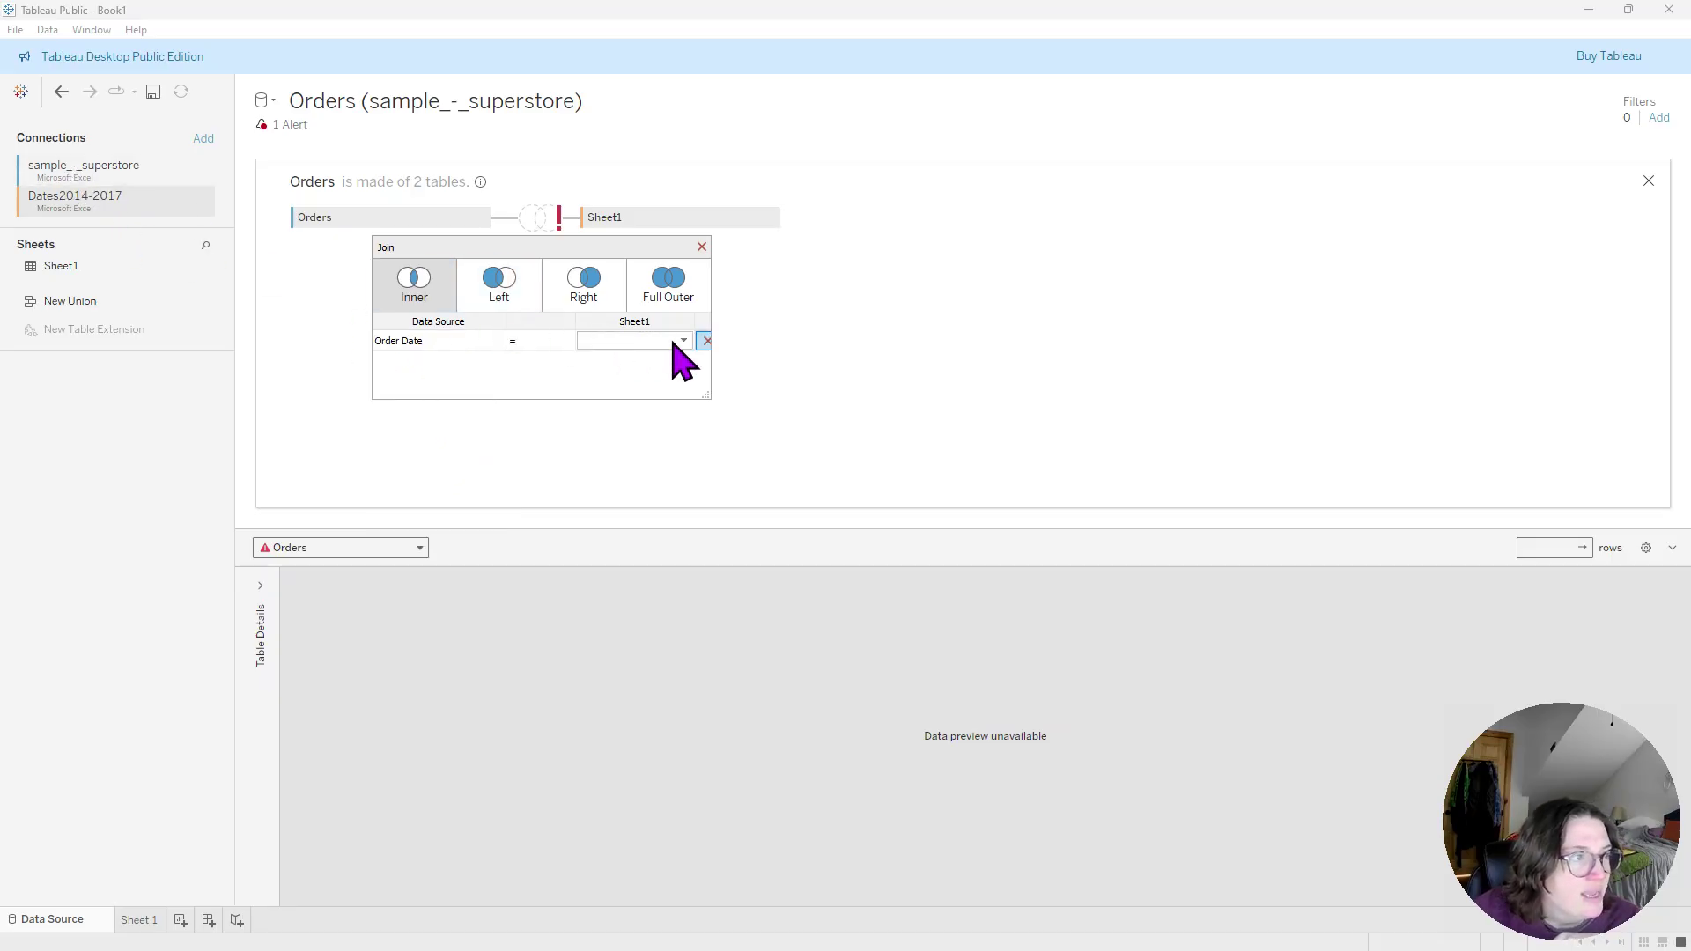
left_click(685, 342)
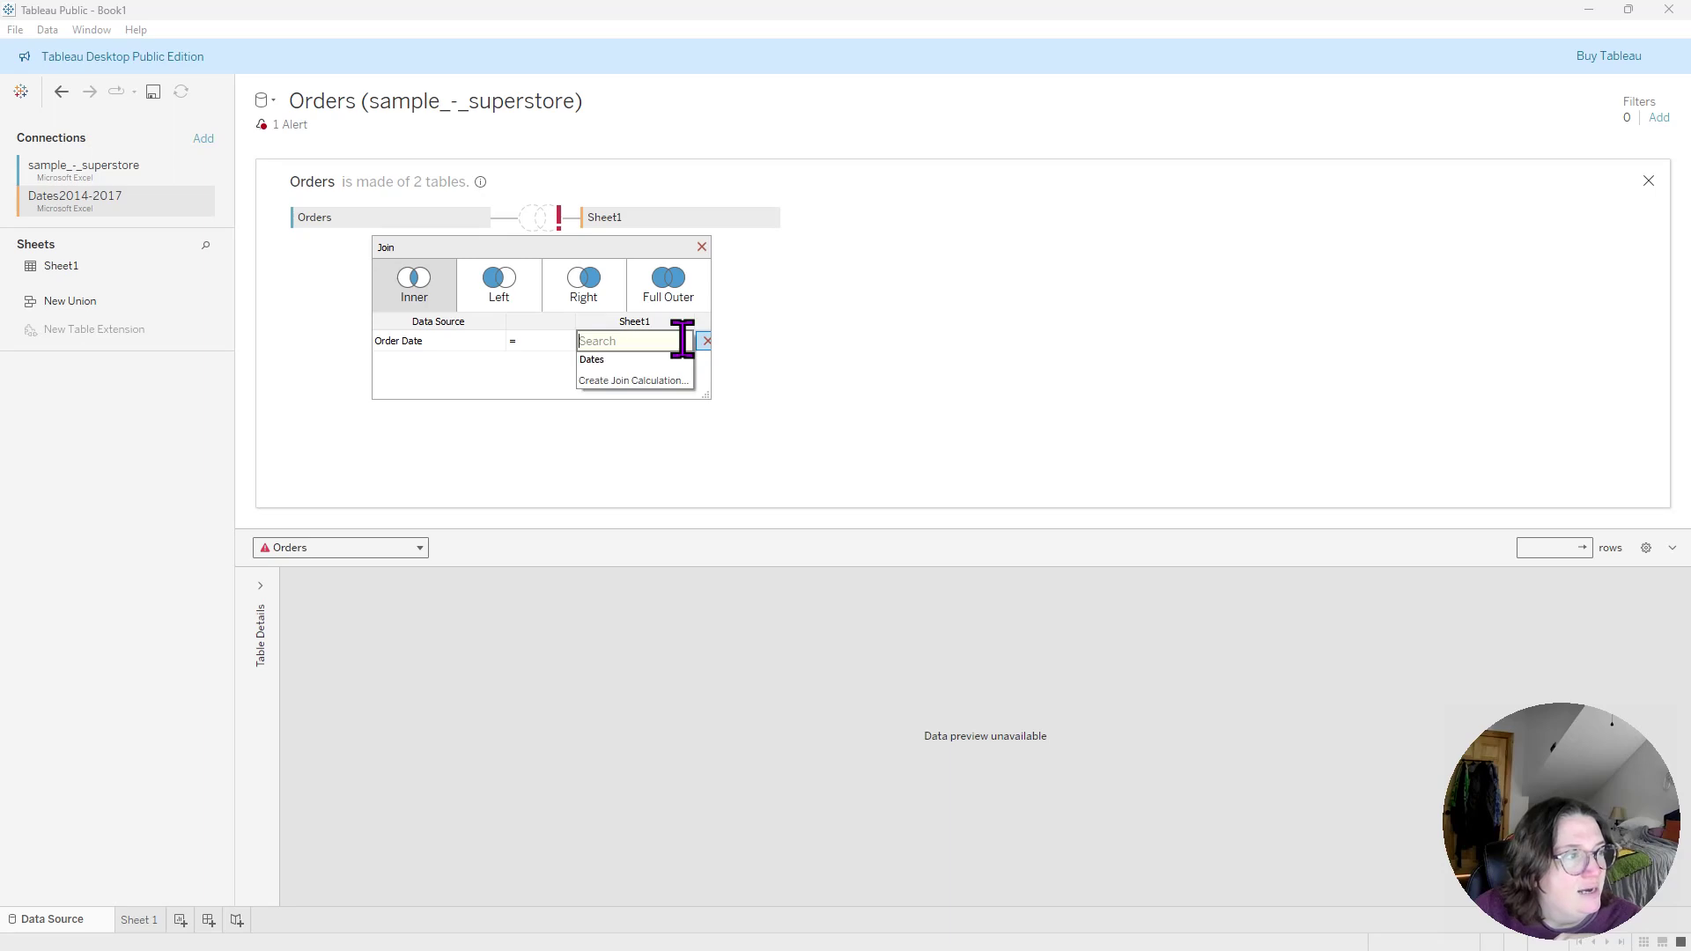
left_click(605, 359)
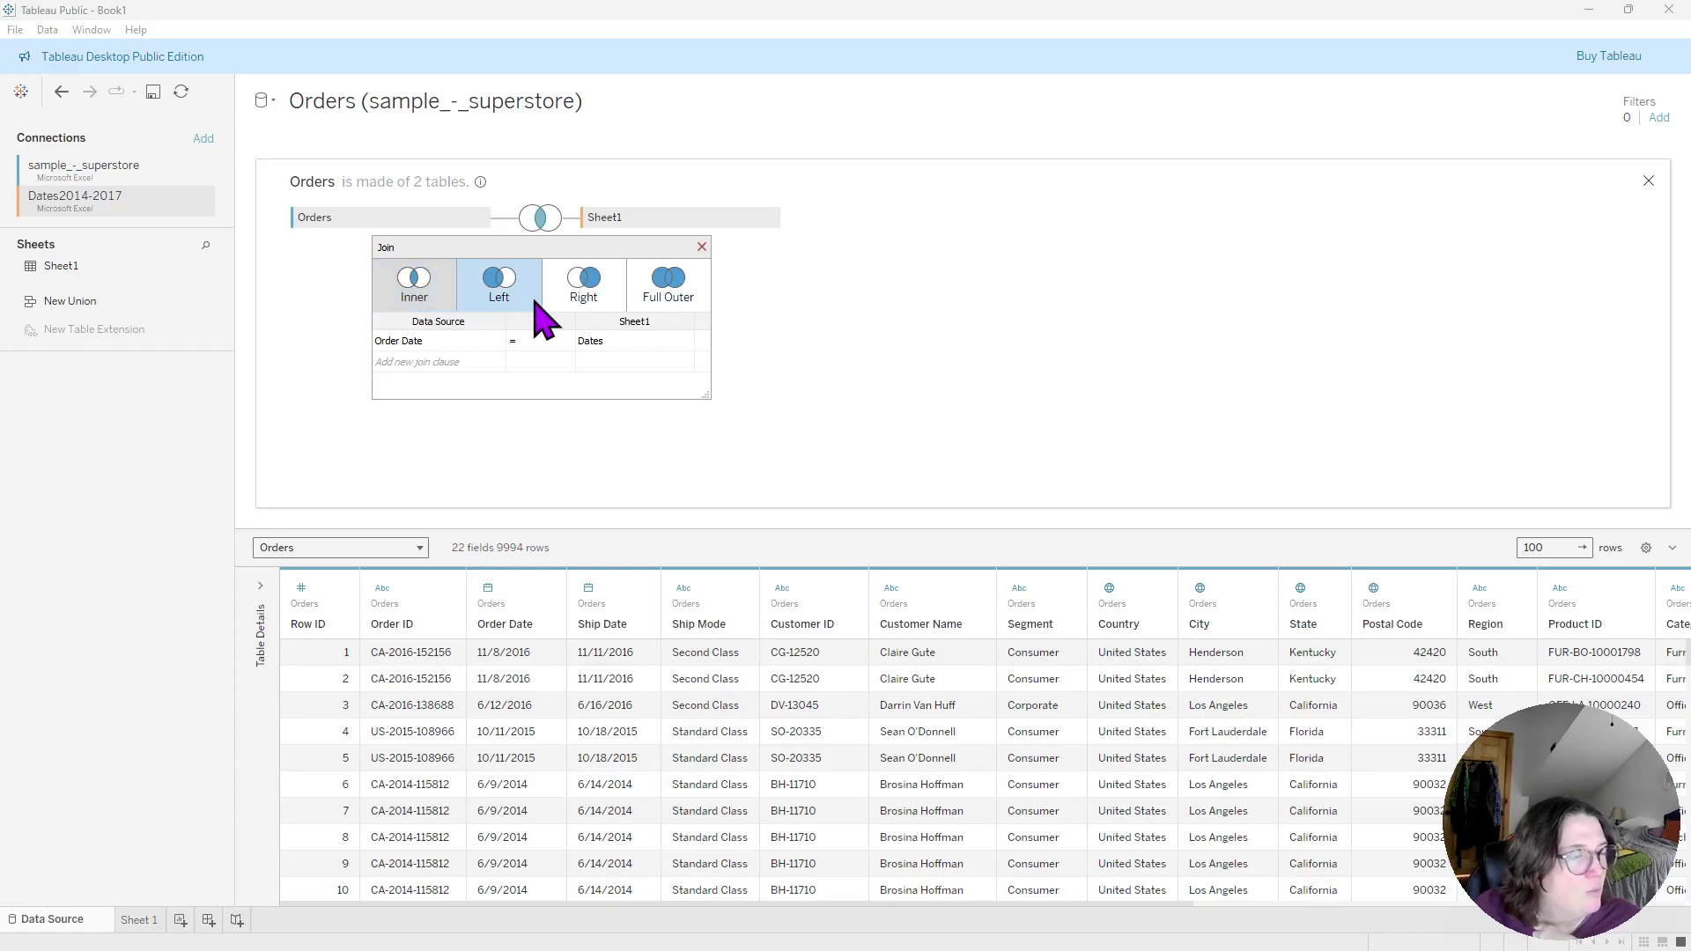
- Change the Orders–dates join type to Right
left_click(583, 299)
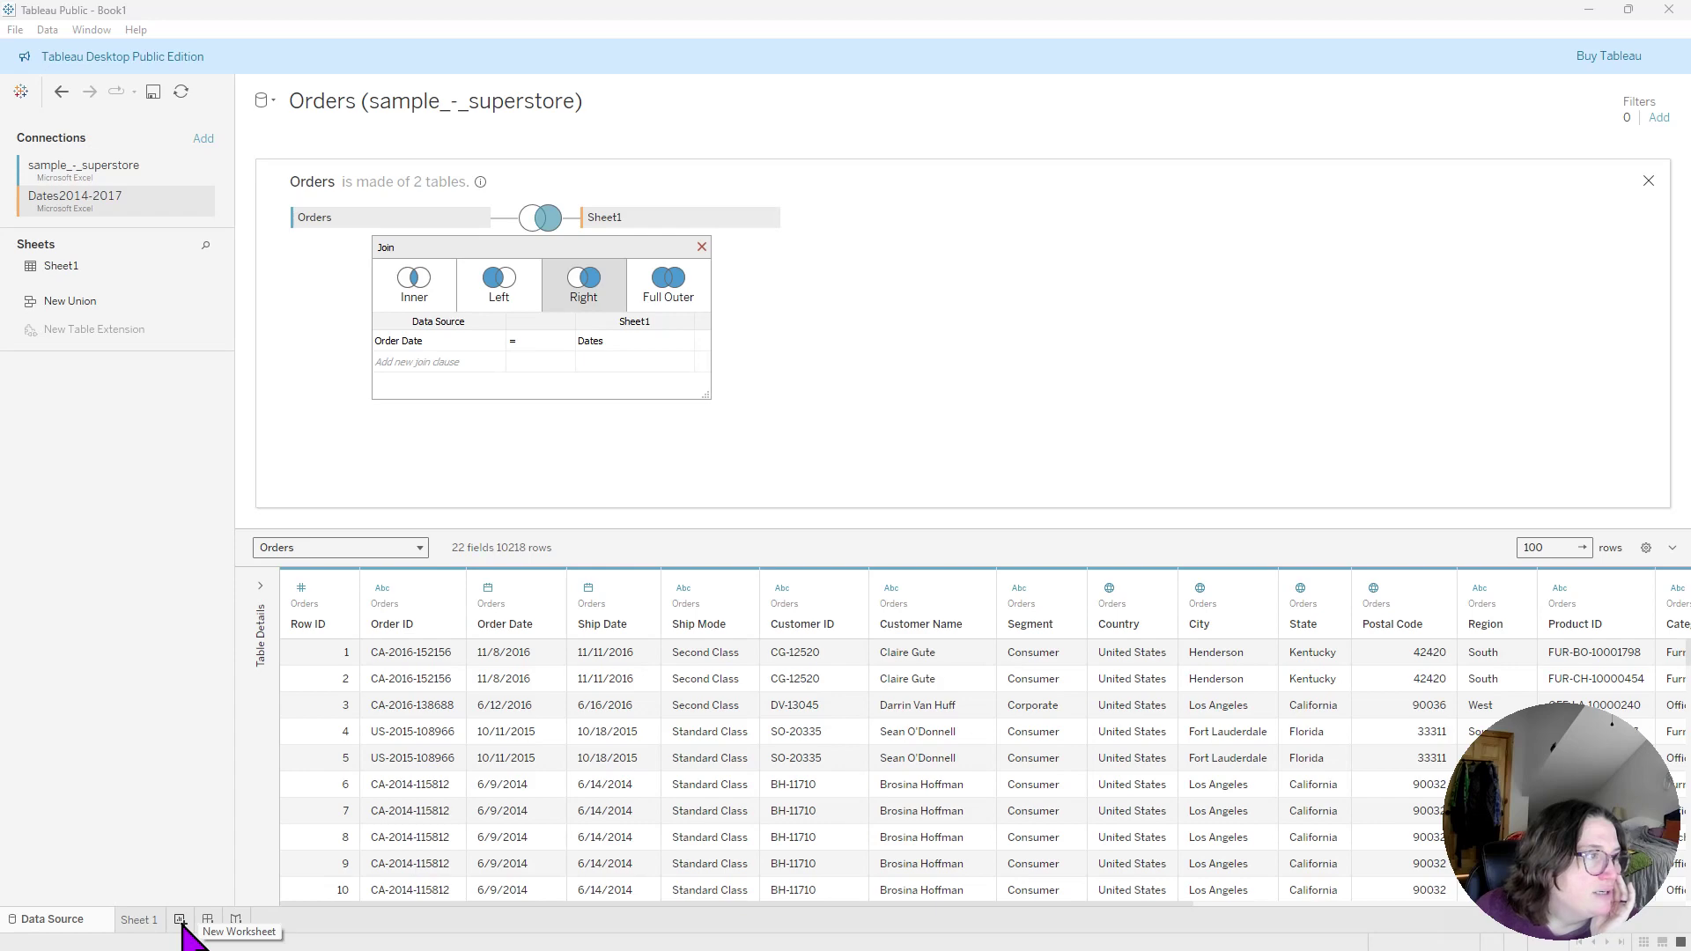
- On a new Sheet 2, put Dates on Columns shown as Weekday
left_click(181, 921)
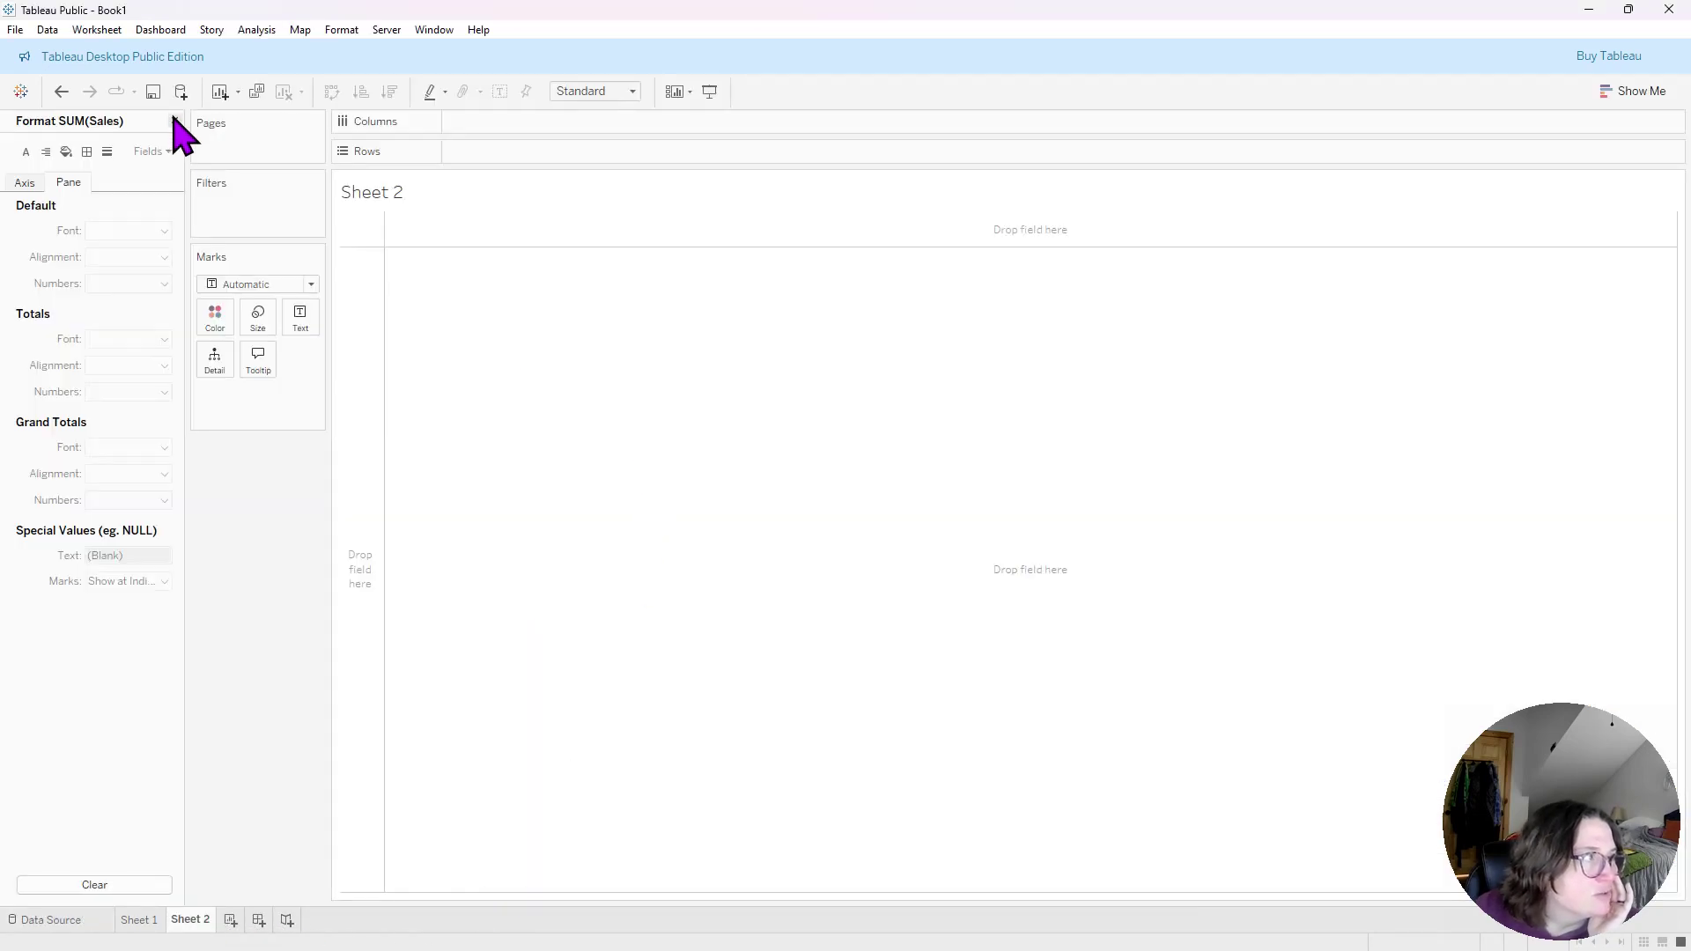
left_click(173, 122)
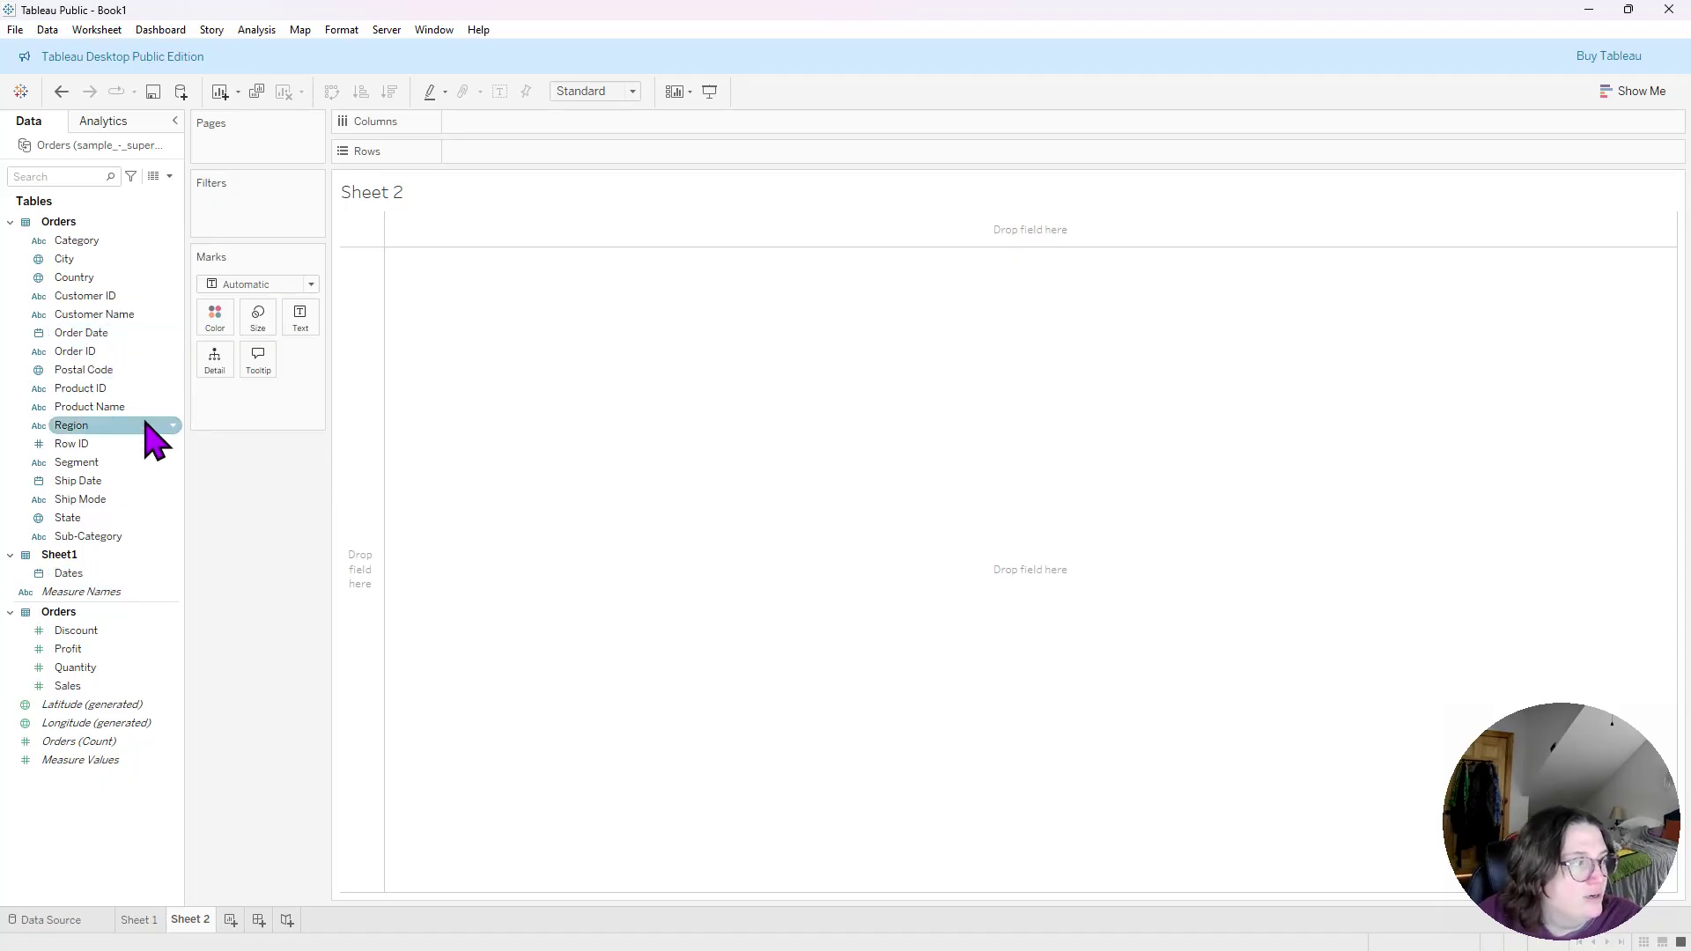
left_click(89, 576)
left_click_drag(89, 576, 506, 118)
left_click(558, 123)
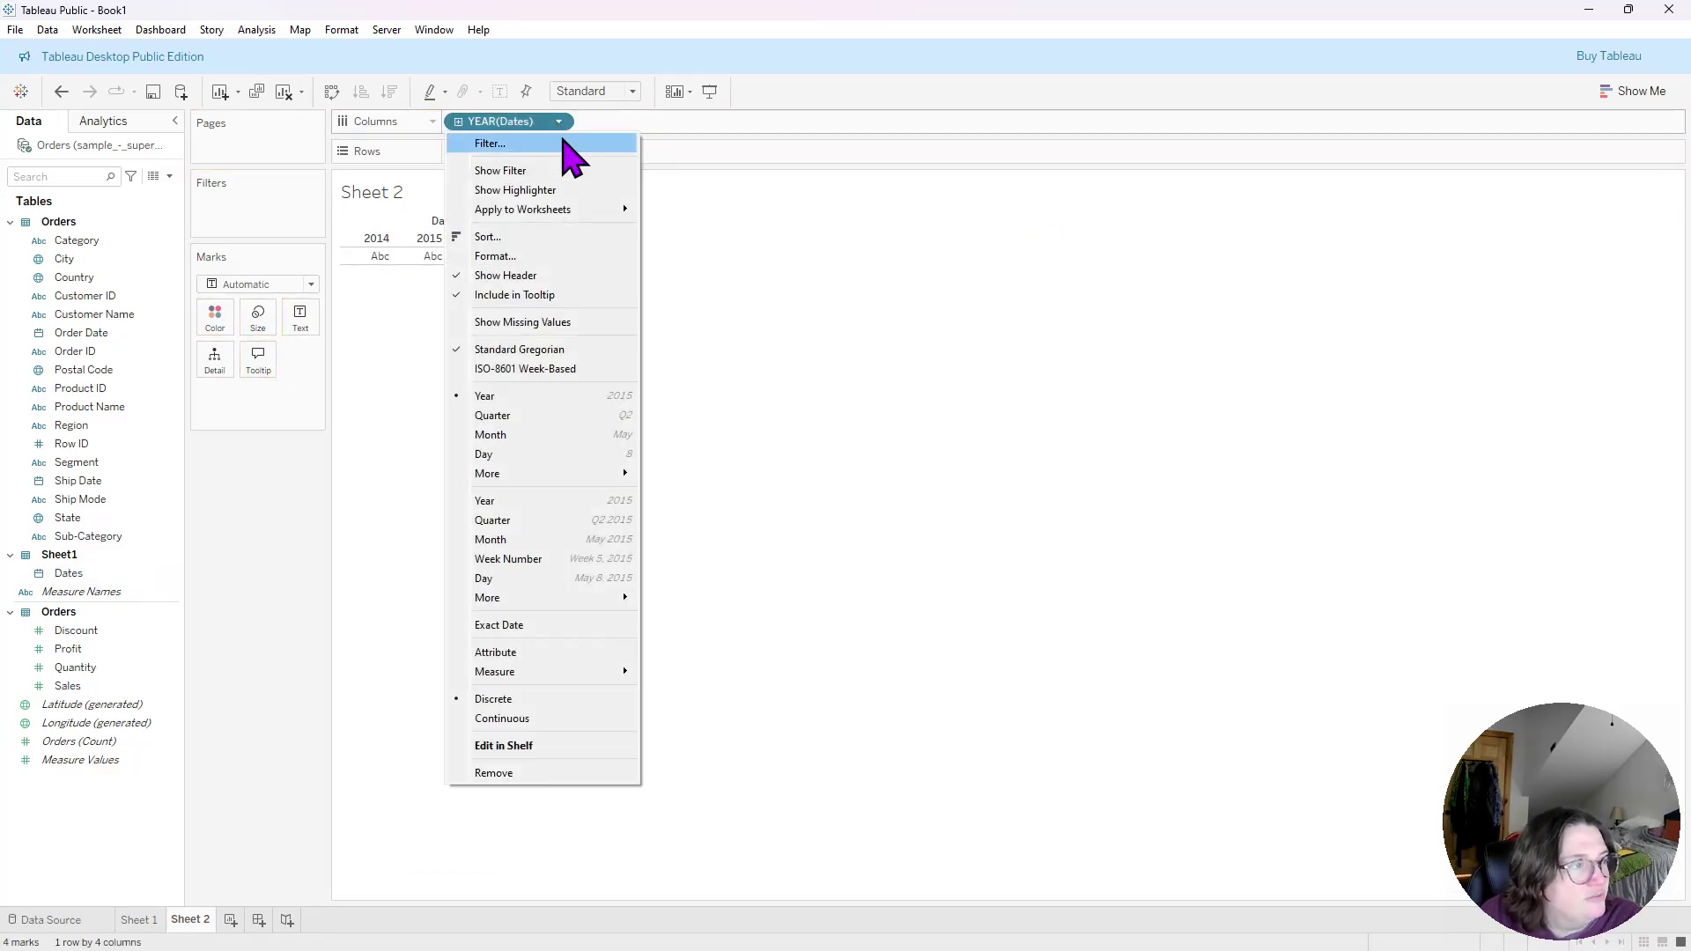
mouse_move(583, 473)
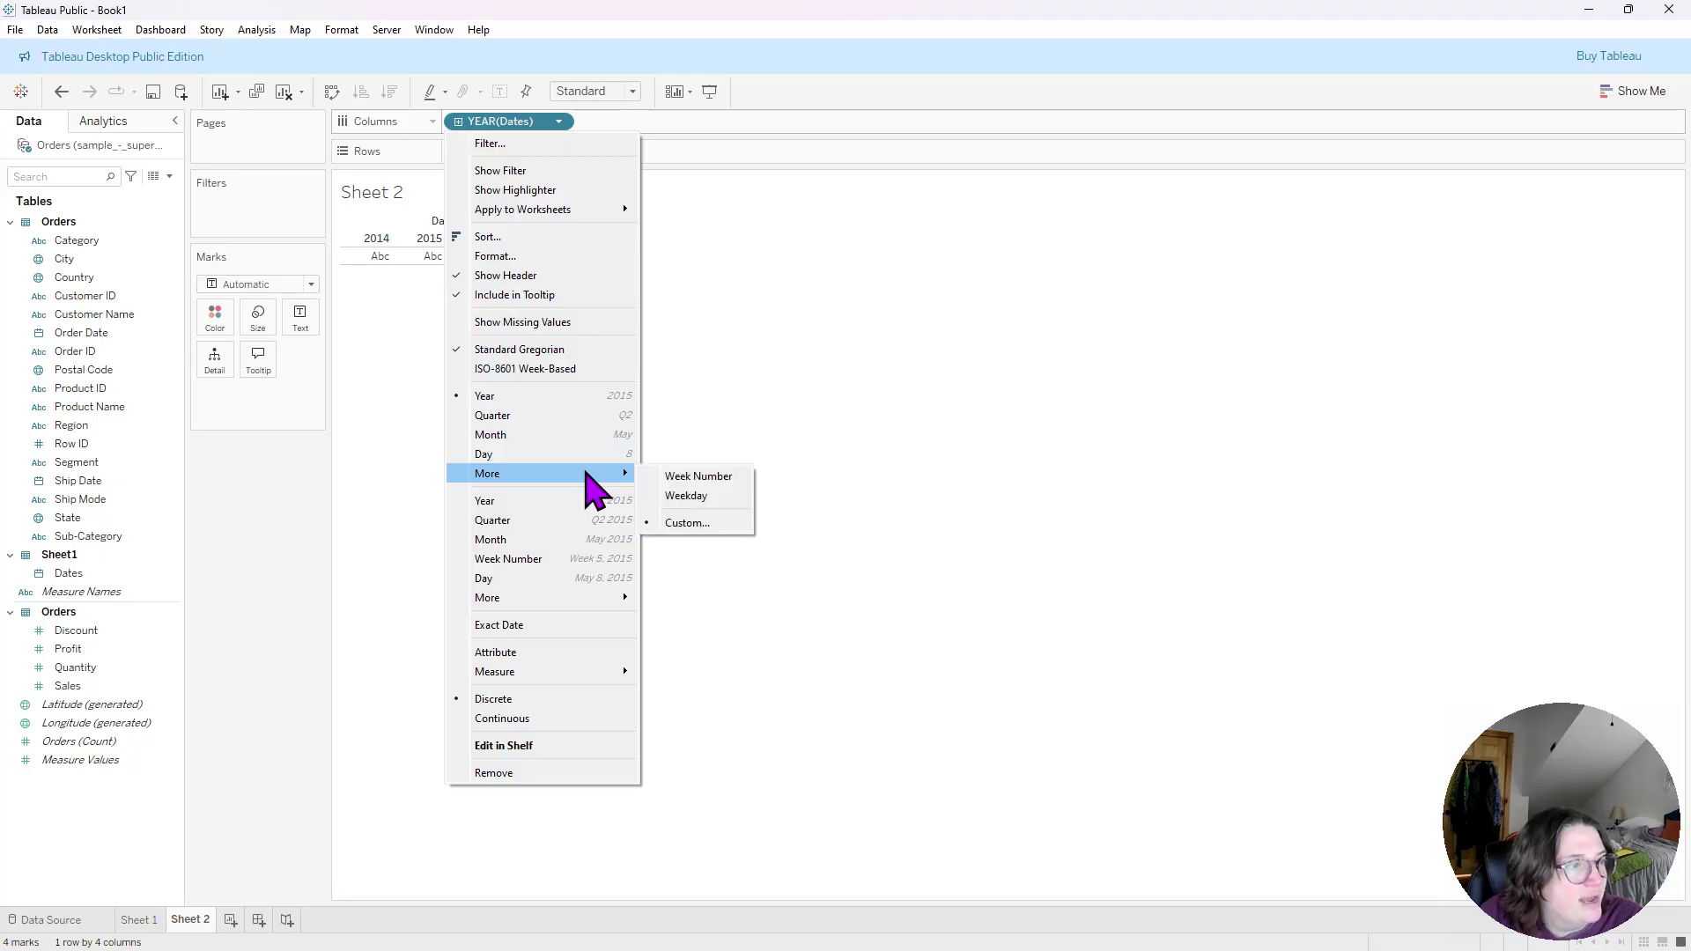
left_click(724, 495)
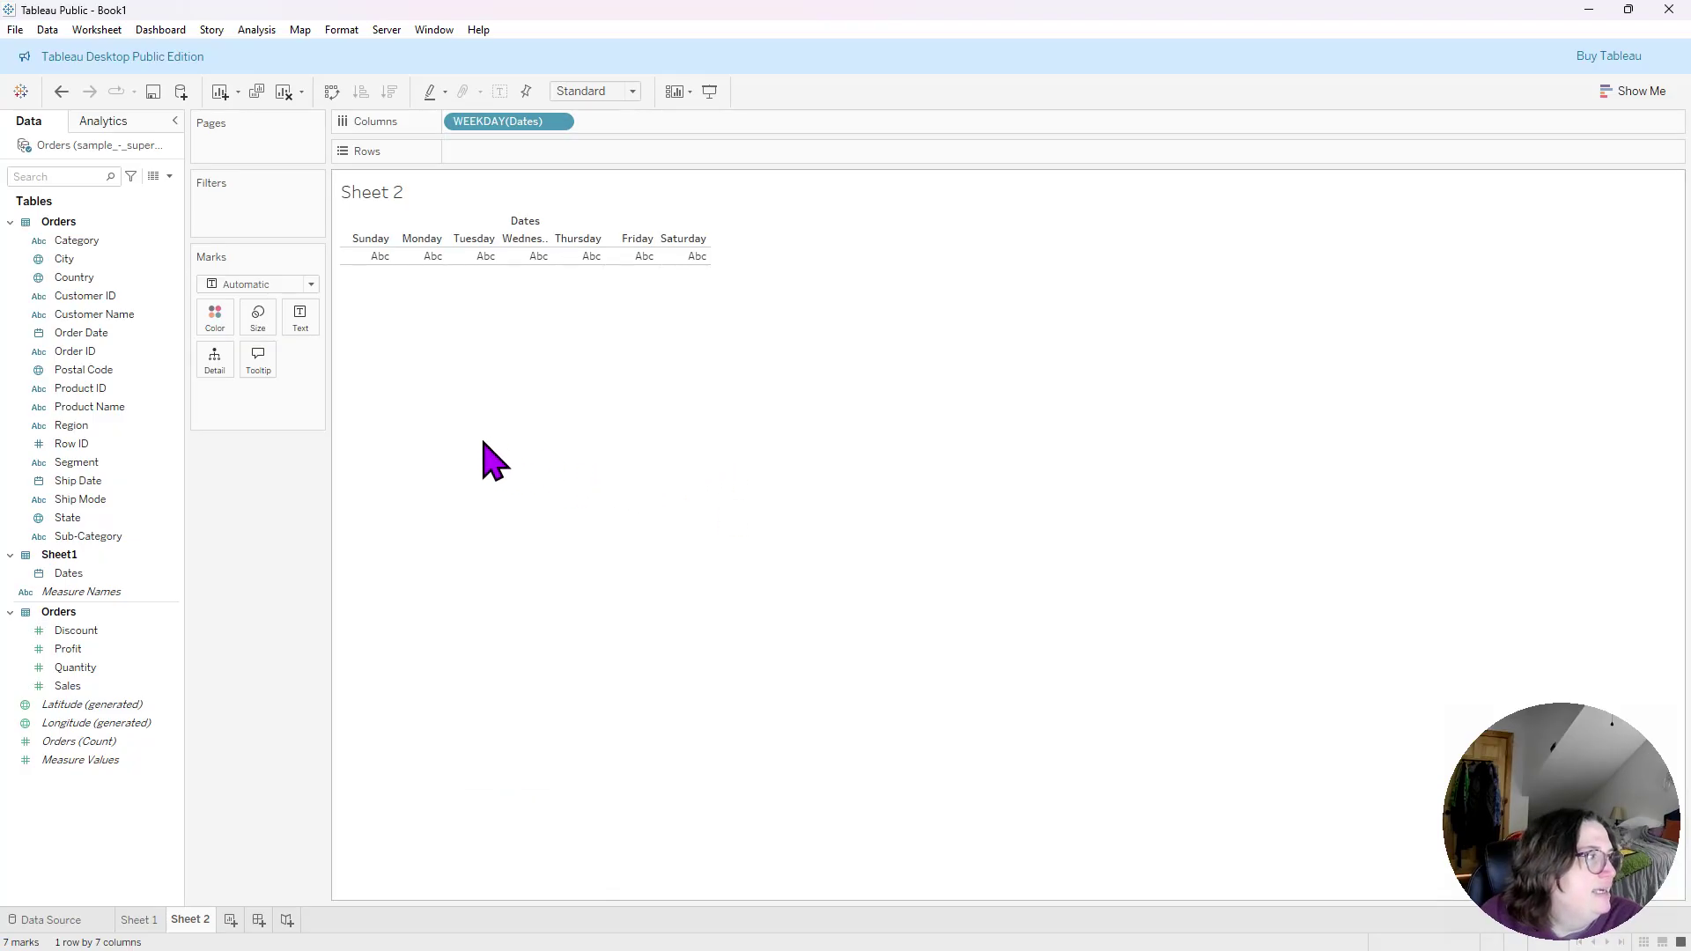
- Add Dates to Rows as Week Number and scroll through weeks 1–53
left_click_drag(68, 573, 490, 164)
left_click(559, 152)
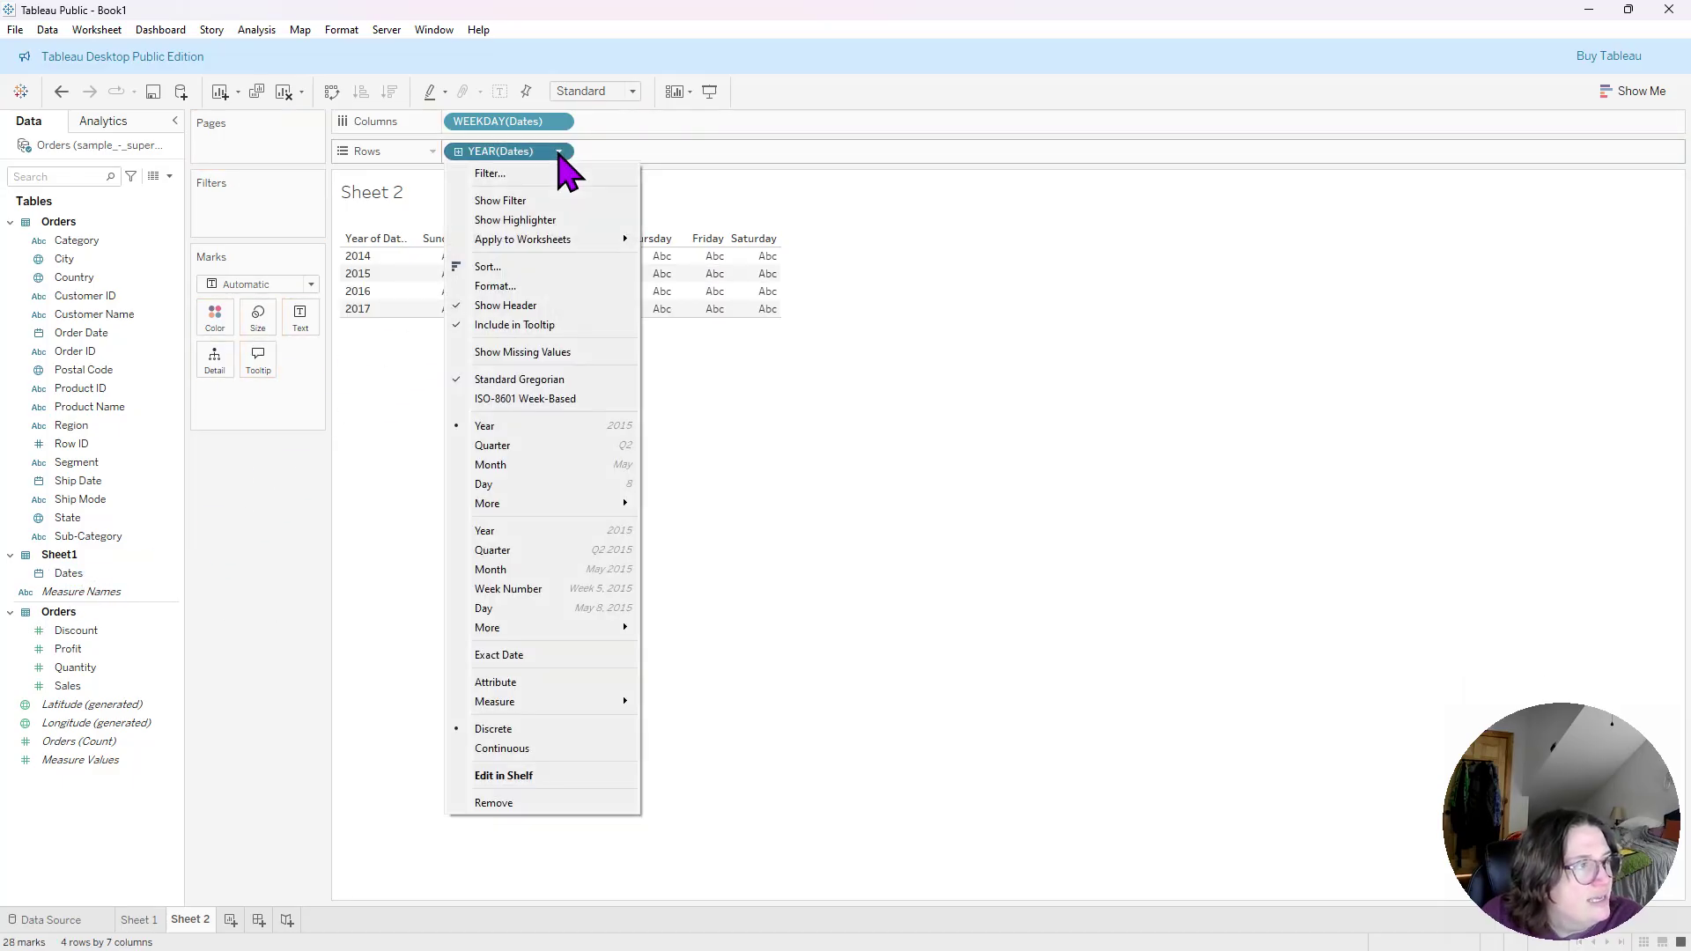
mouse_move(579, 507)
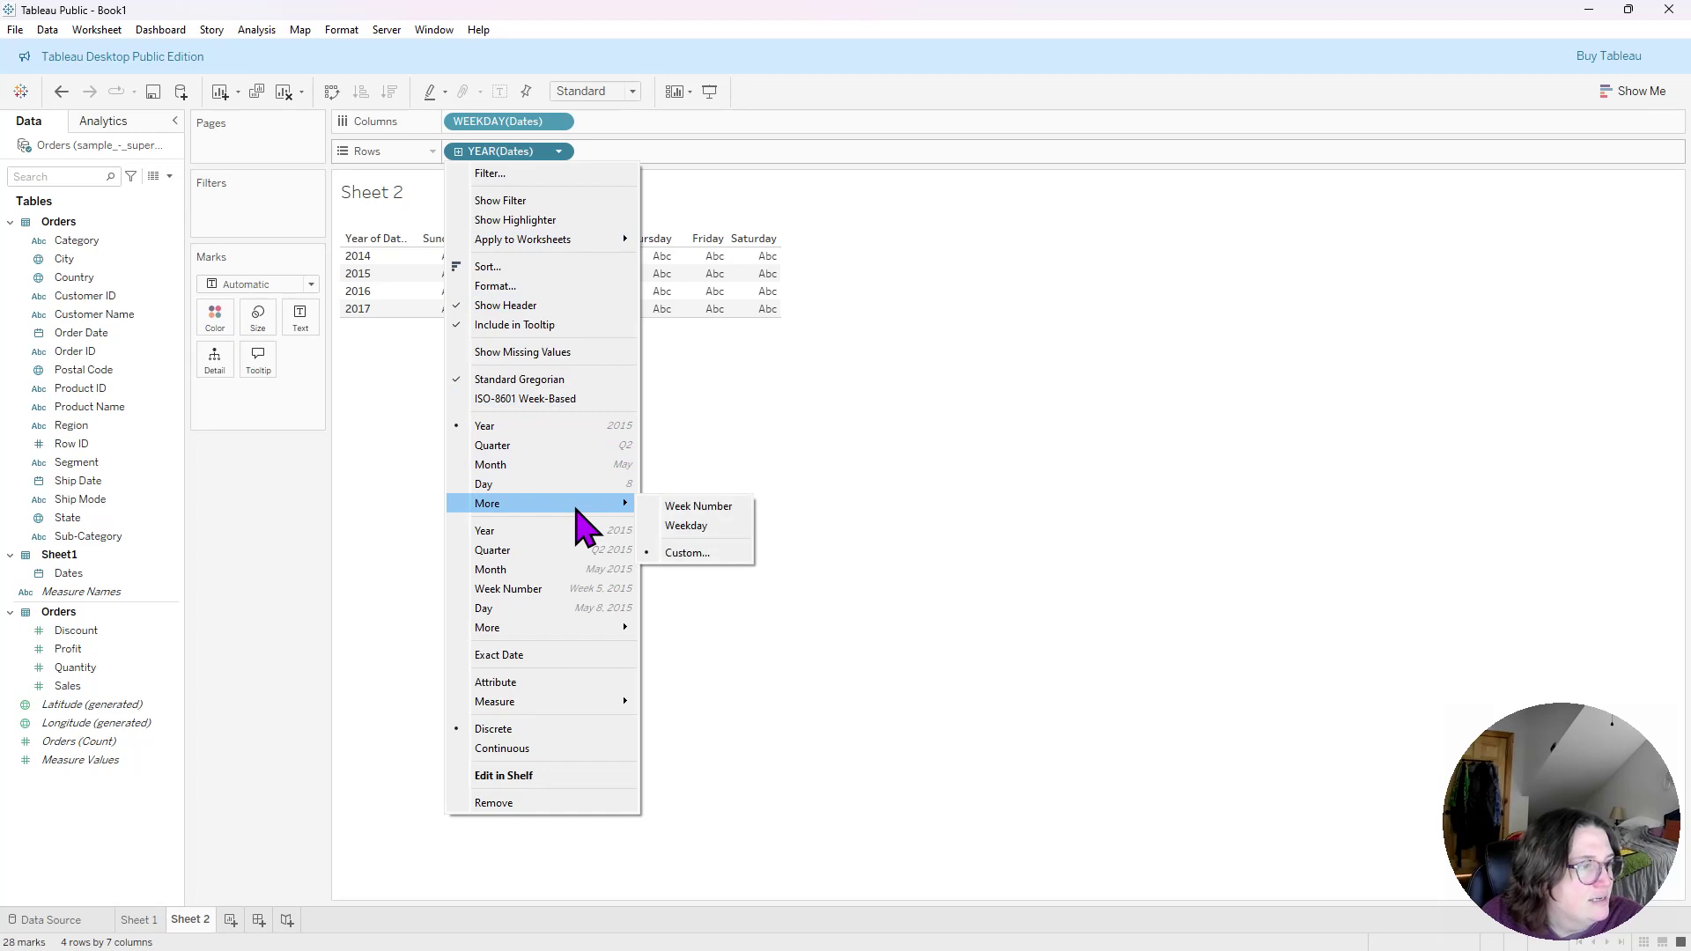
left_click(700, 507)
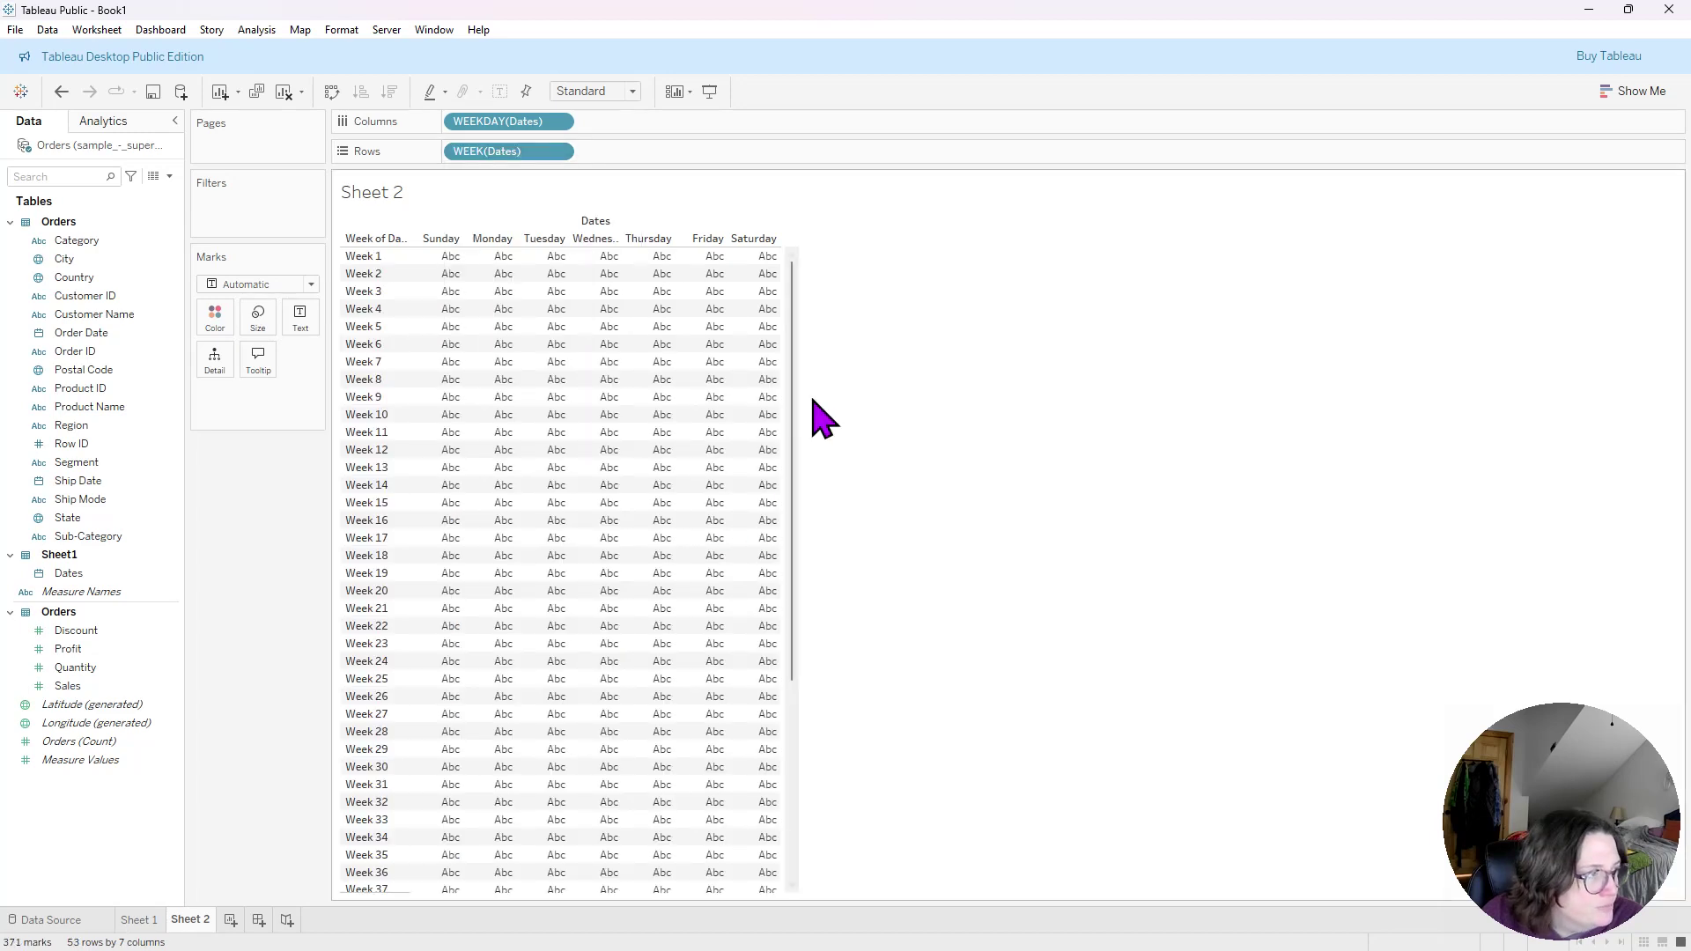
scroll(801, 422, "down", 5)
scroll(833, 423, "up", 5)
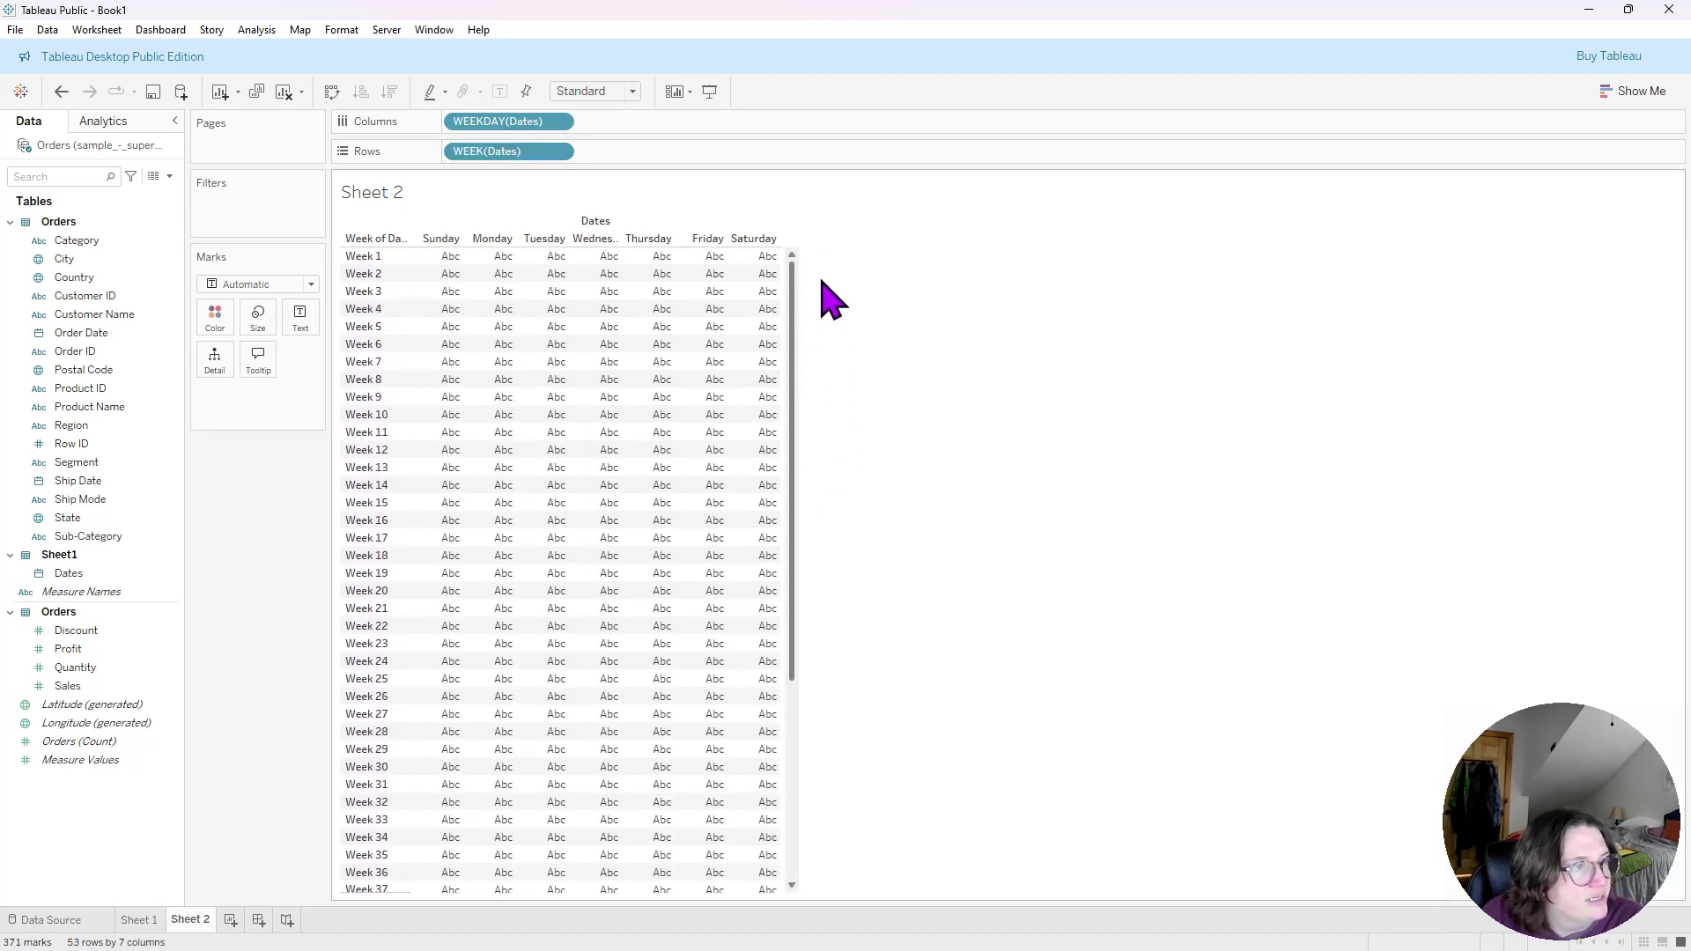
scroll(836, 441, "down", 8)
- Drop an Order Date filter attempt and add a Years filter on Dates keeping 2017
left_click(103, 335)
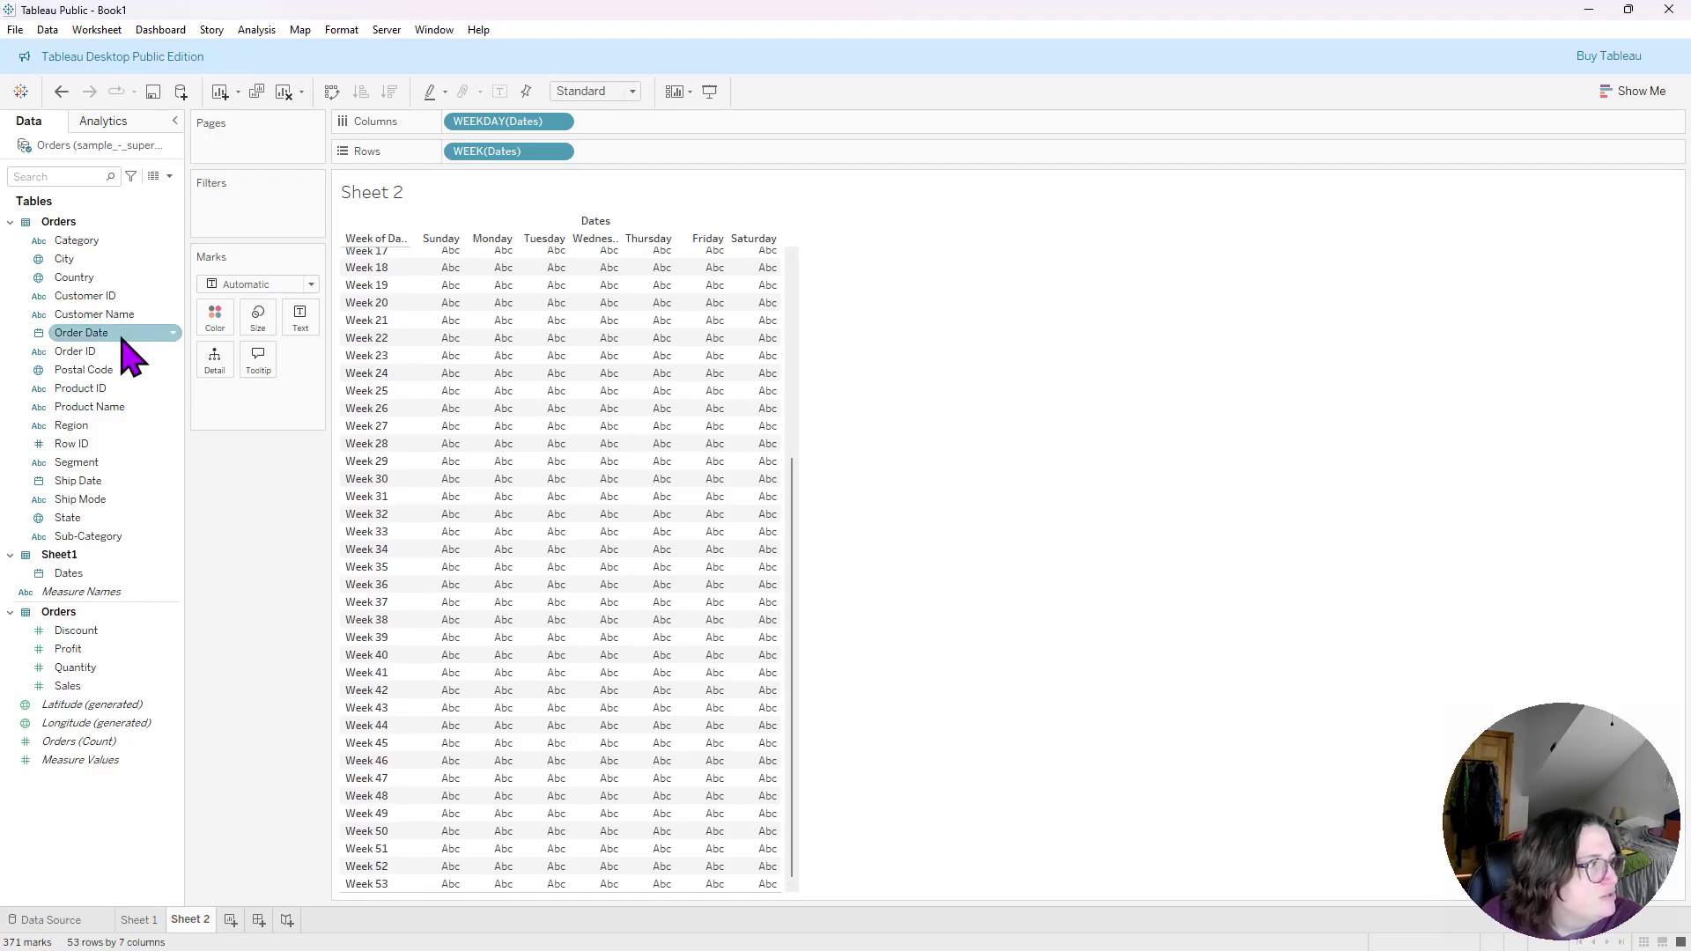
left_click_drag(103, 335, 257, 208)
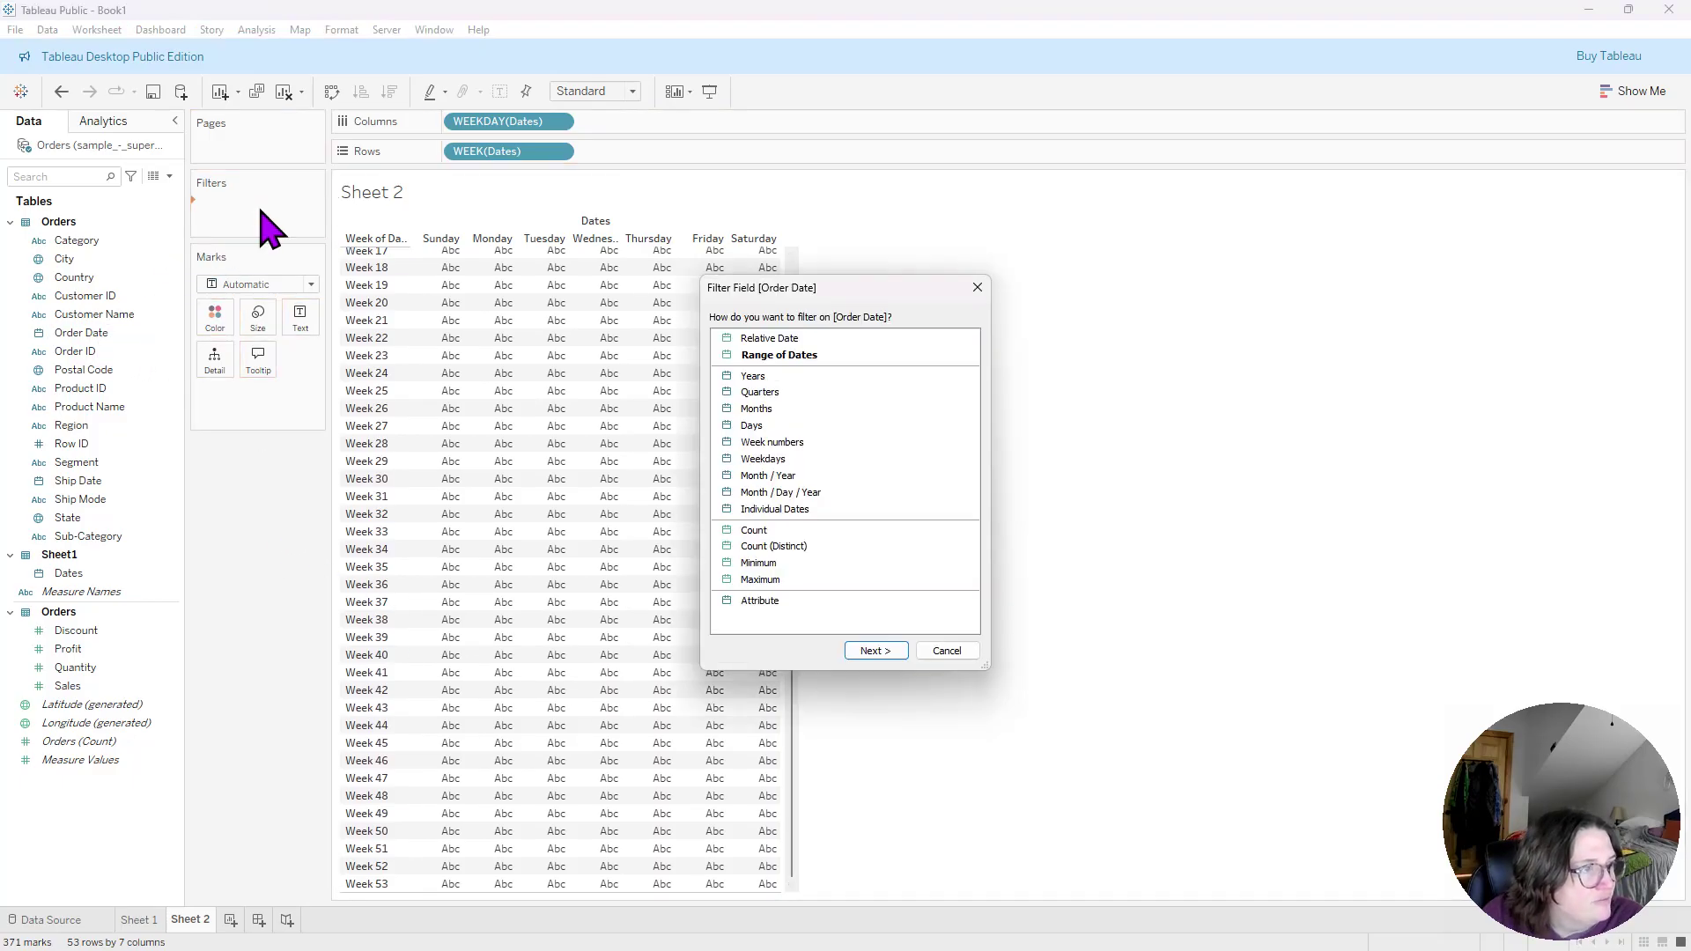
left_click(753, 377)
left_click(977, 287)
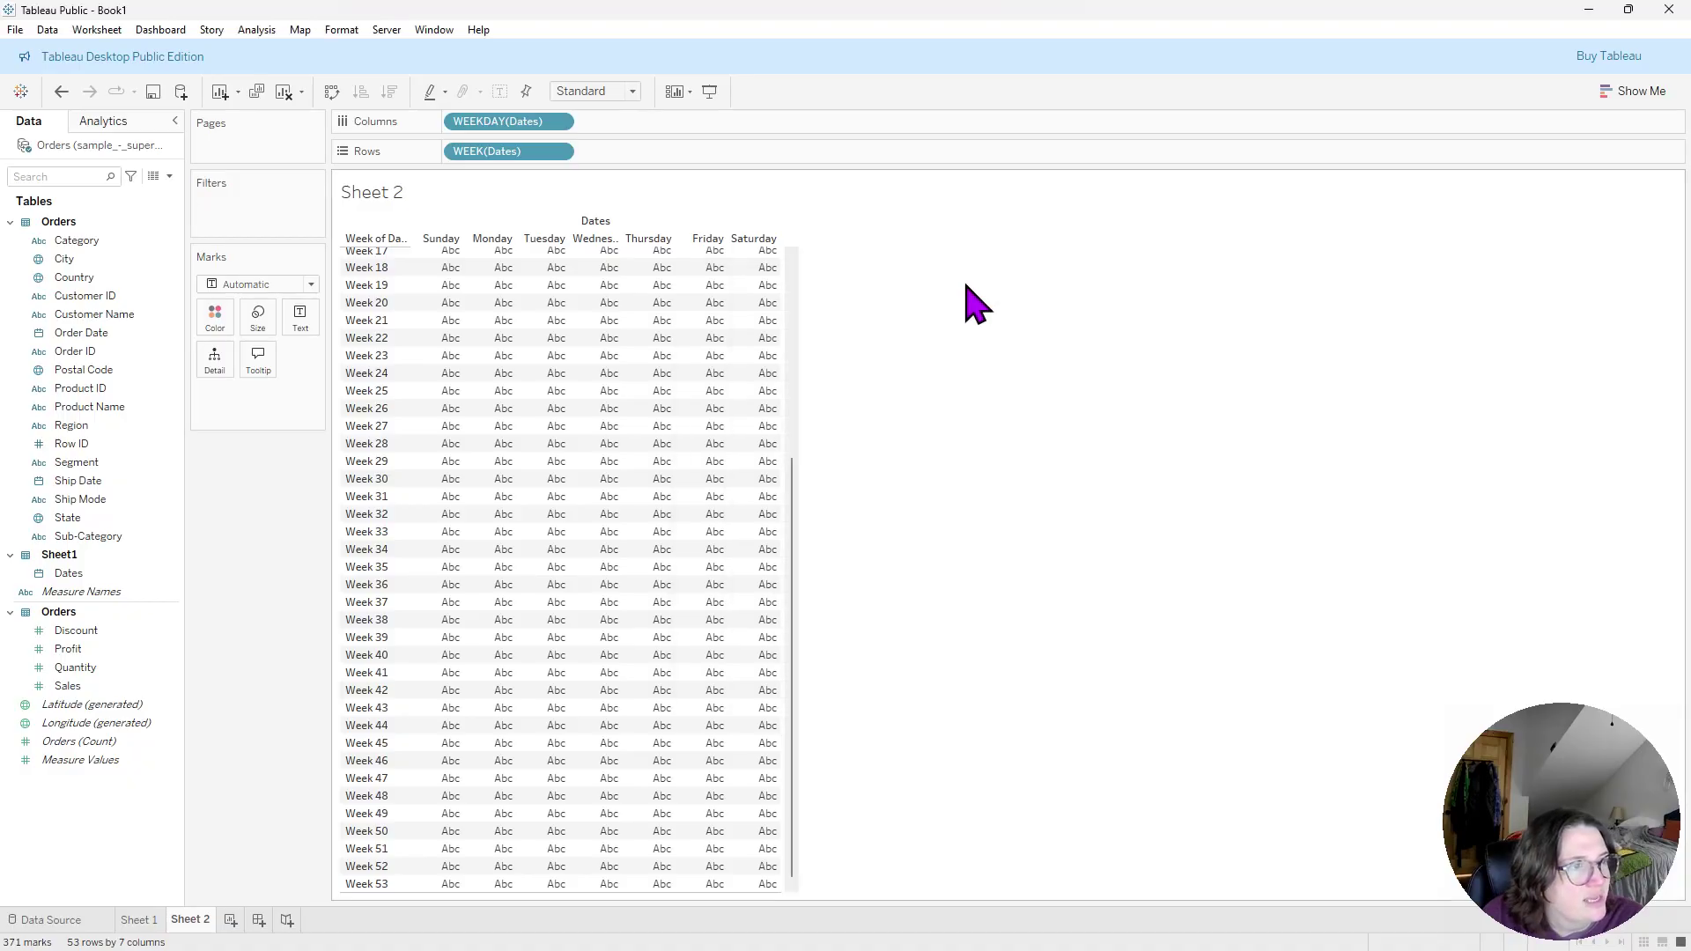
left_click(77, 575)
left_click_drag(77, 576, 247, 206)
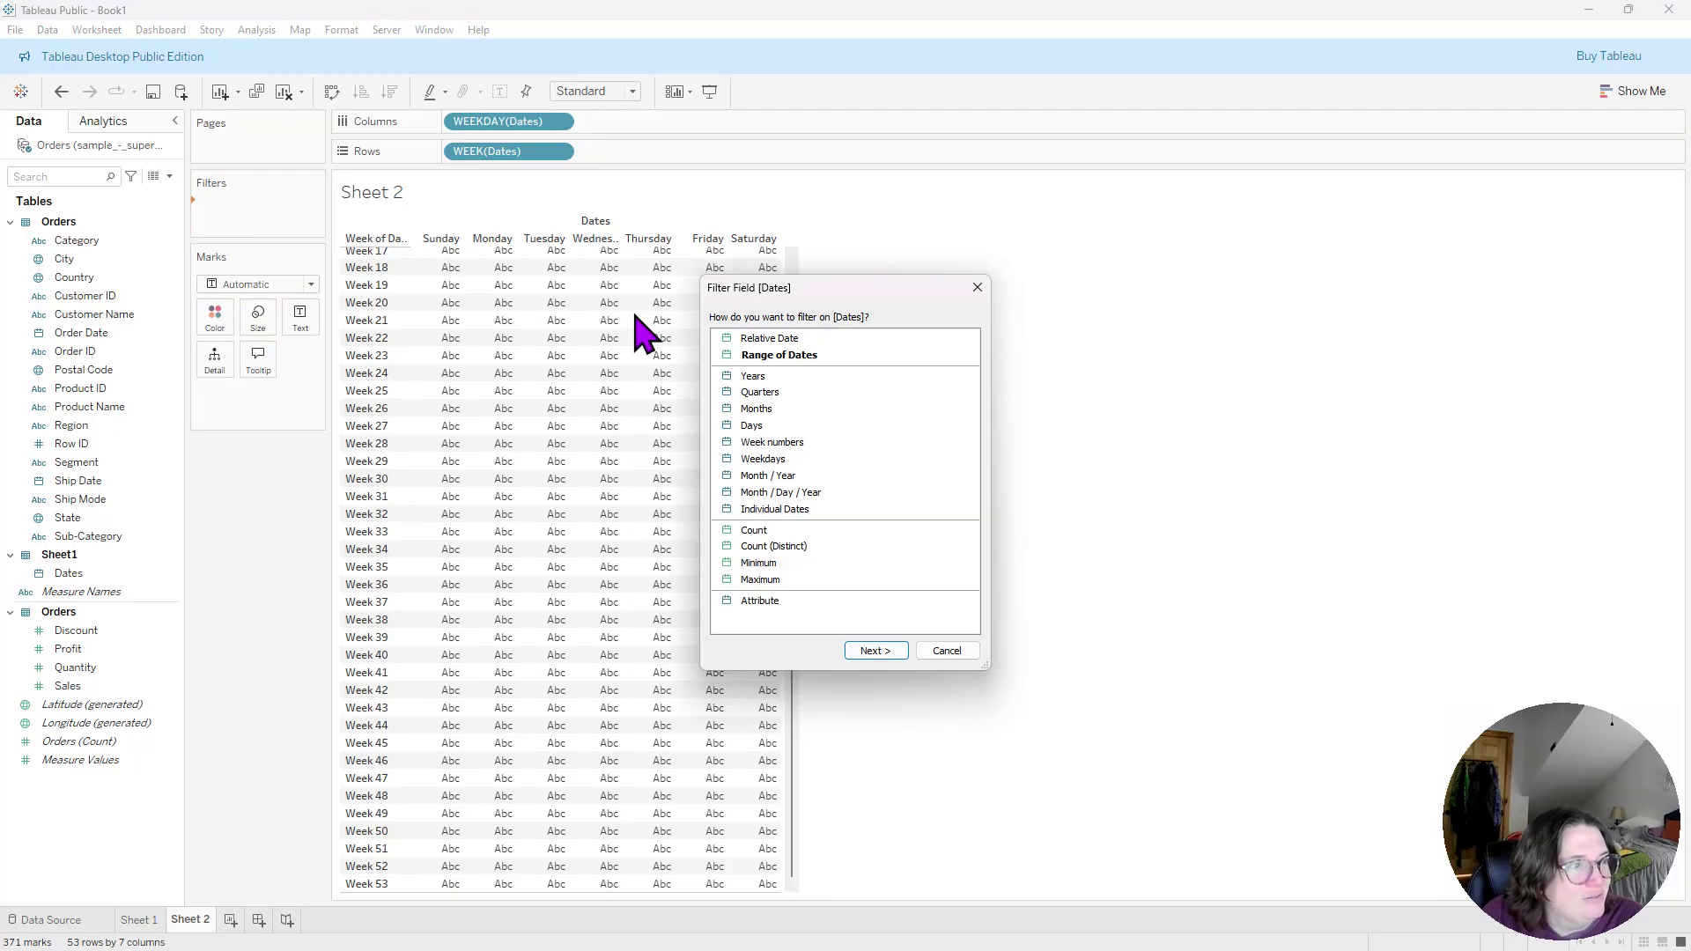
left_click(770, 377)
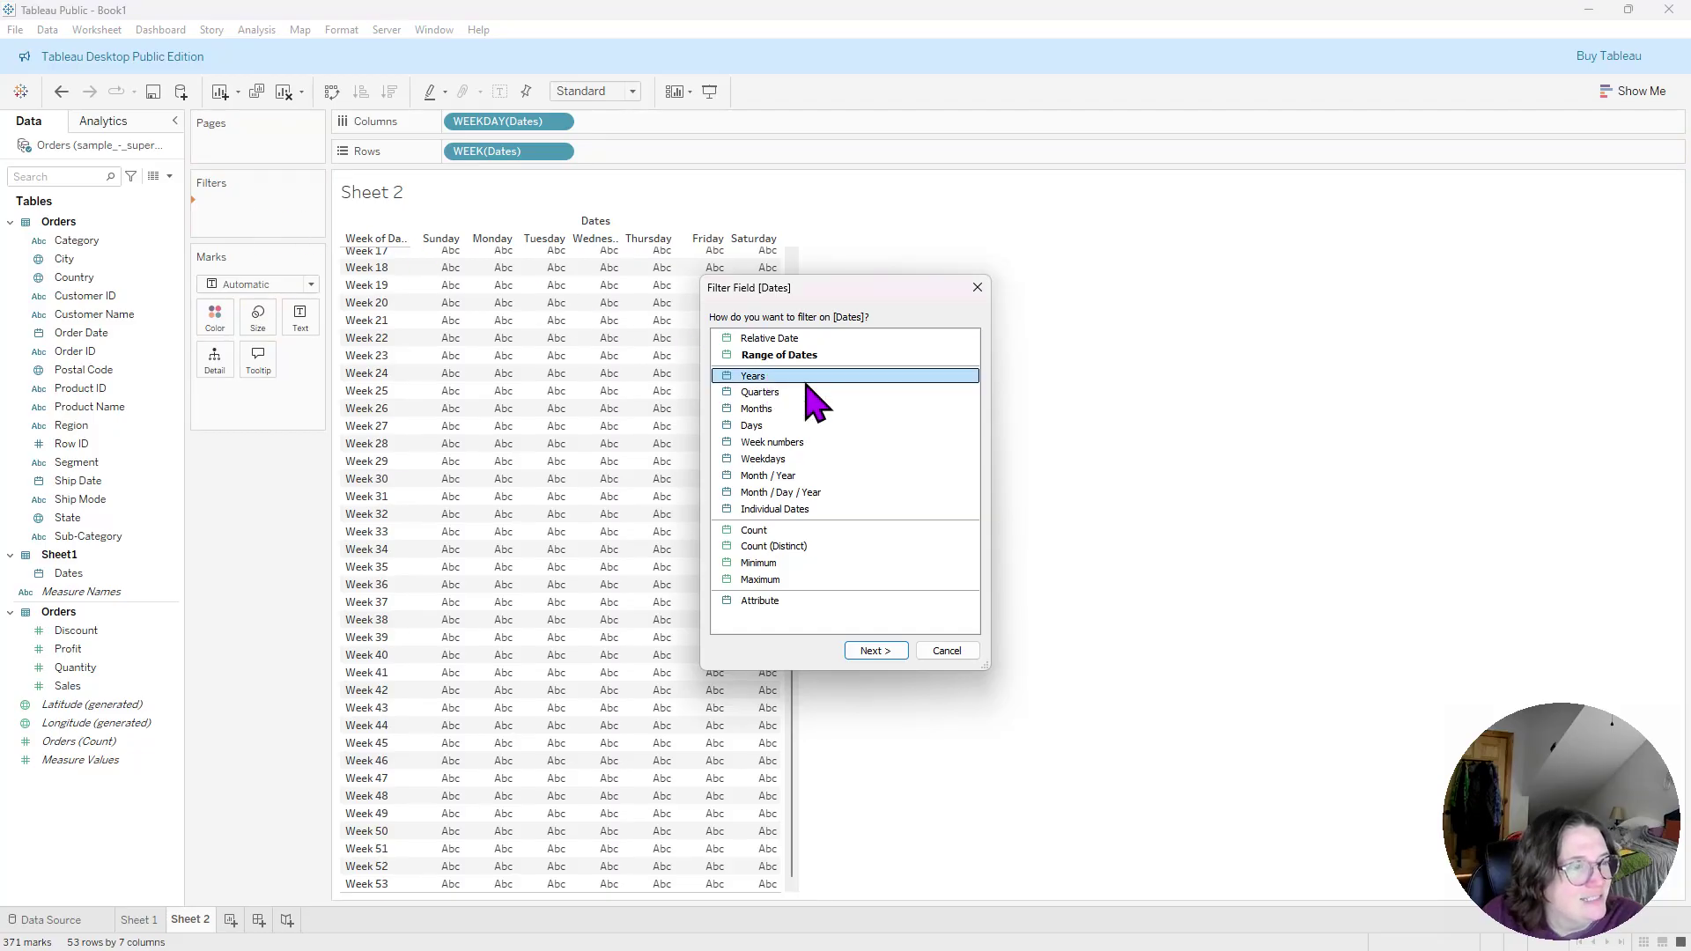
left_click(878, 651)
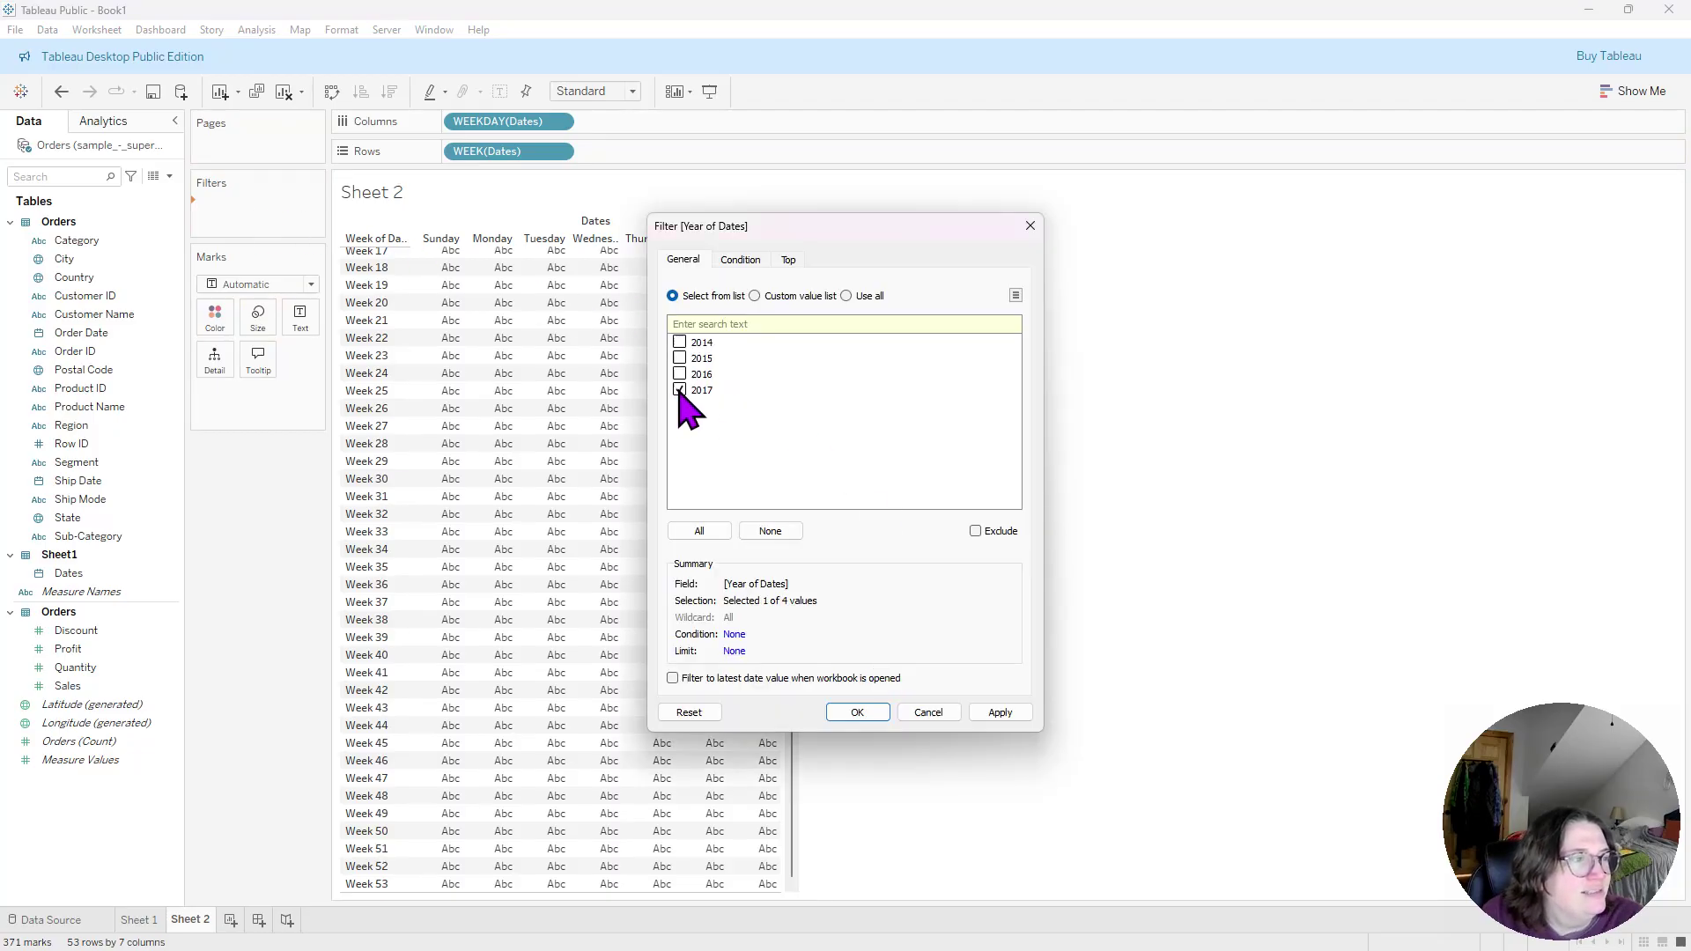
left_click(672, 678)
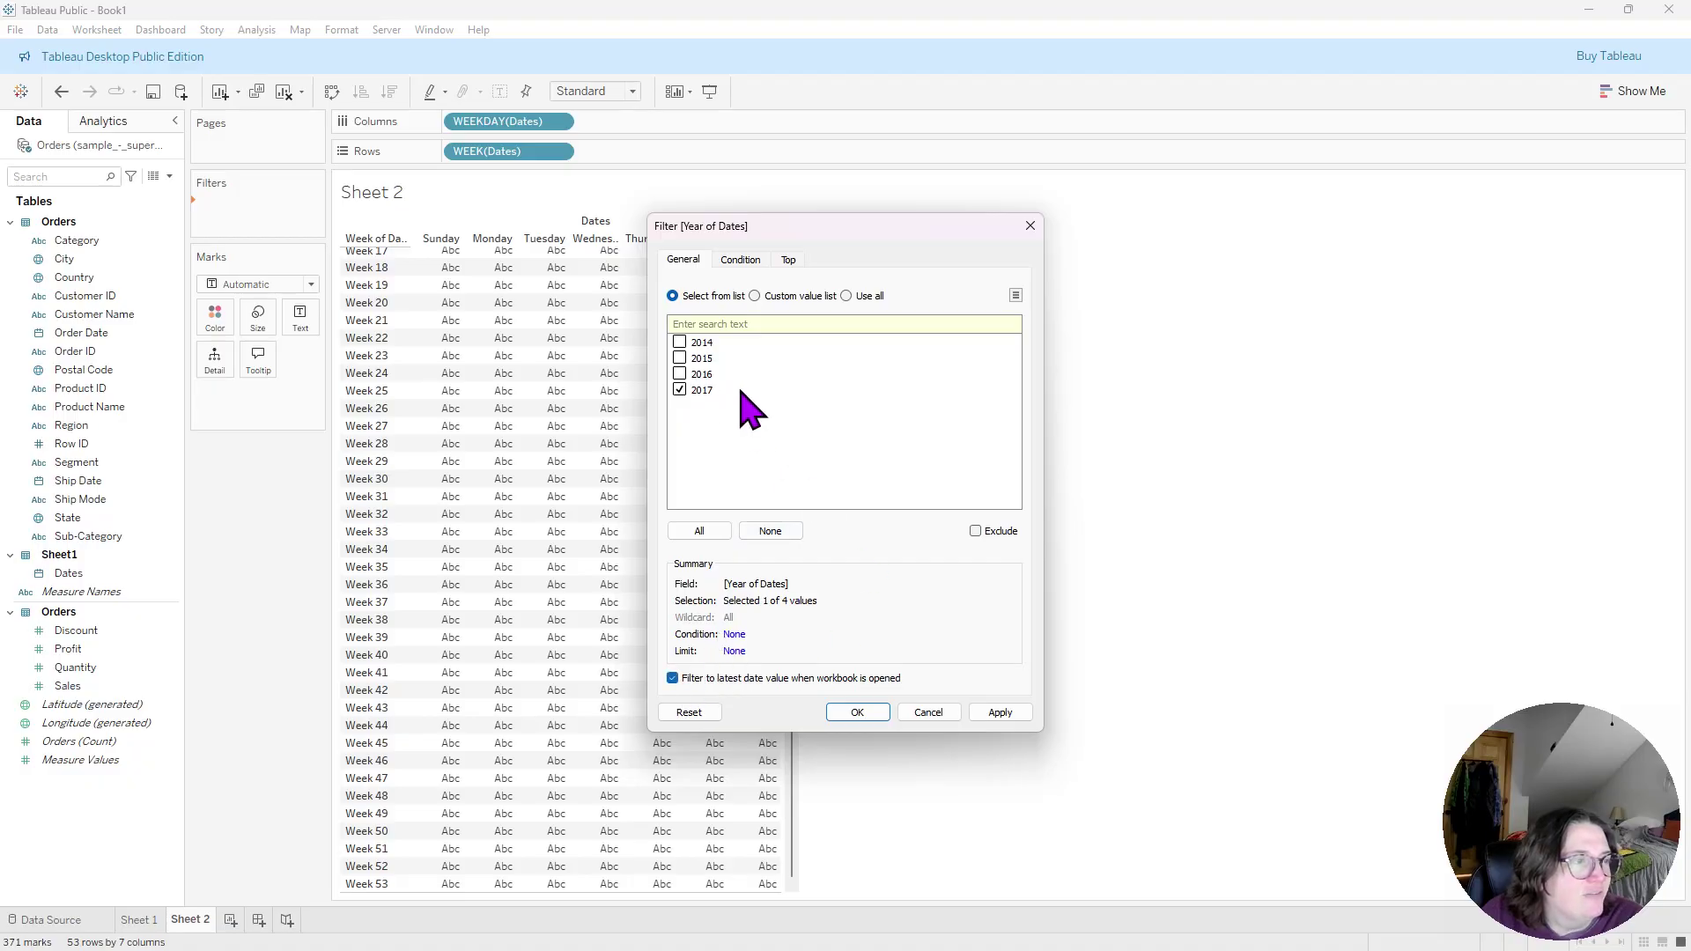
left_click(876, 718)
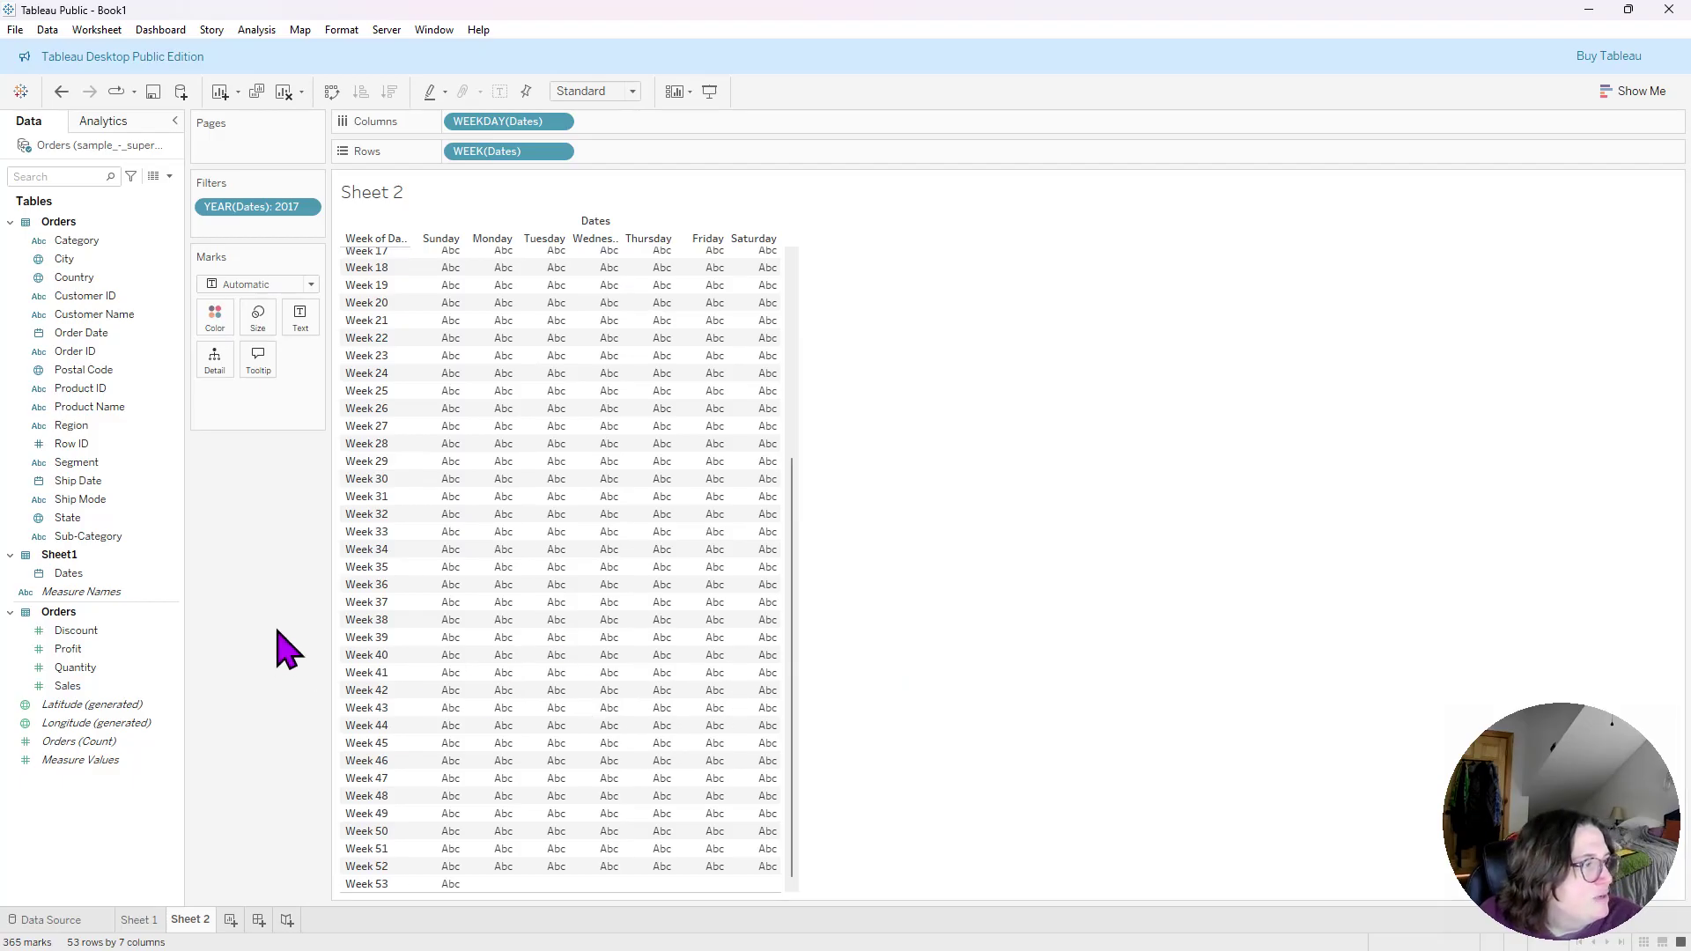
- Add a Months filter on Dates keeping only December
left_click(87, 578)
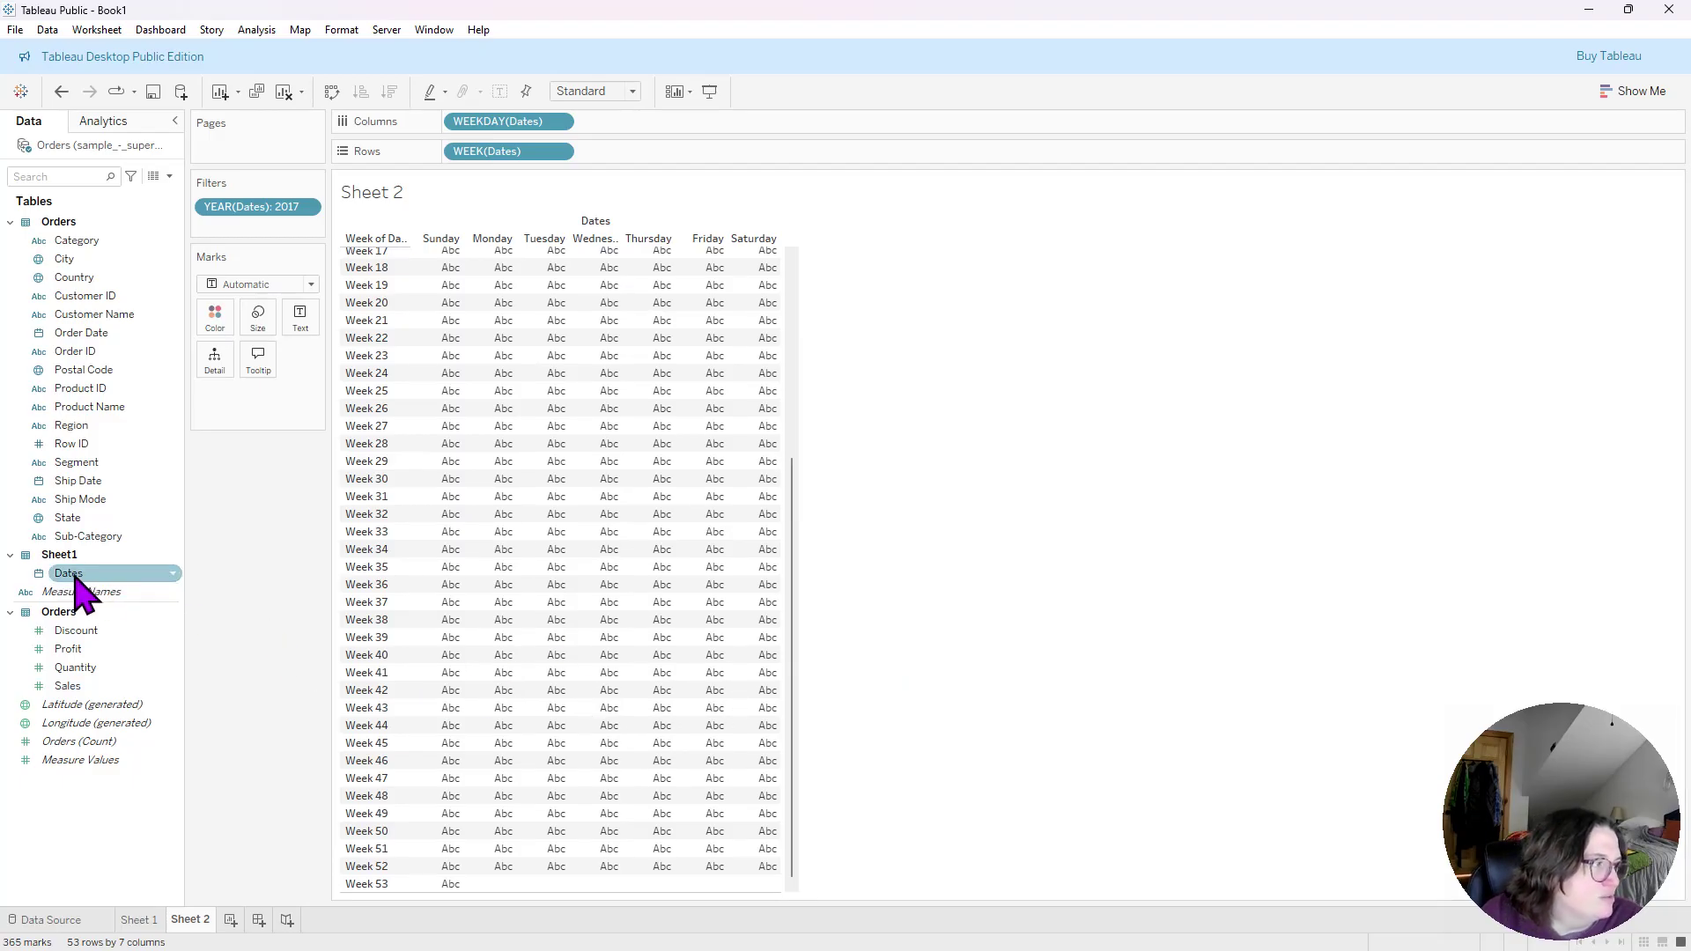
left_click_drag(74, 578, 230, 234)
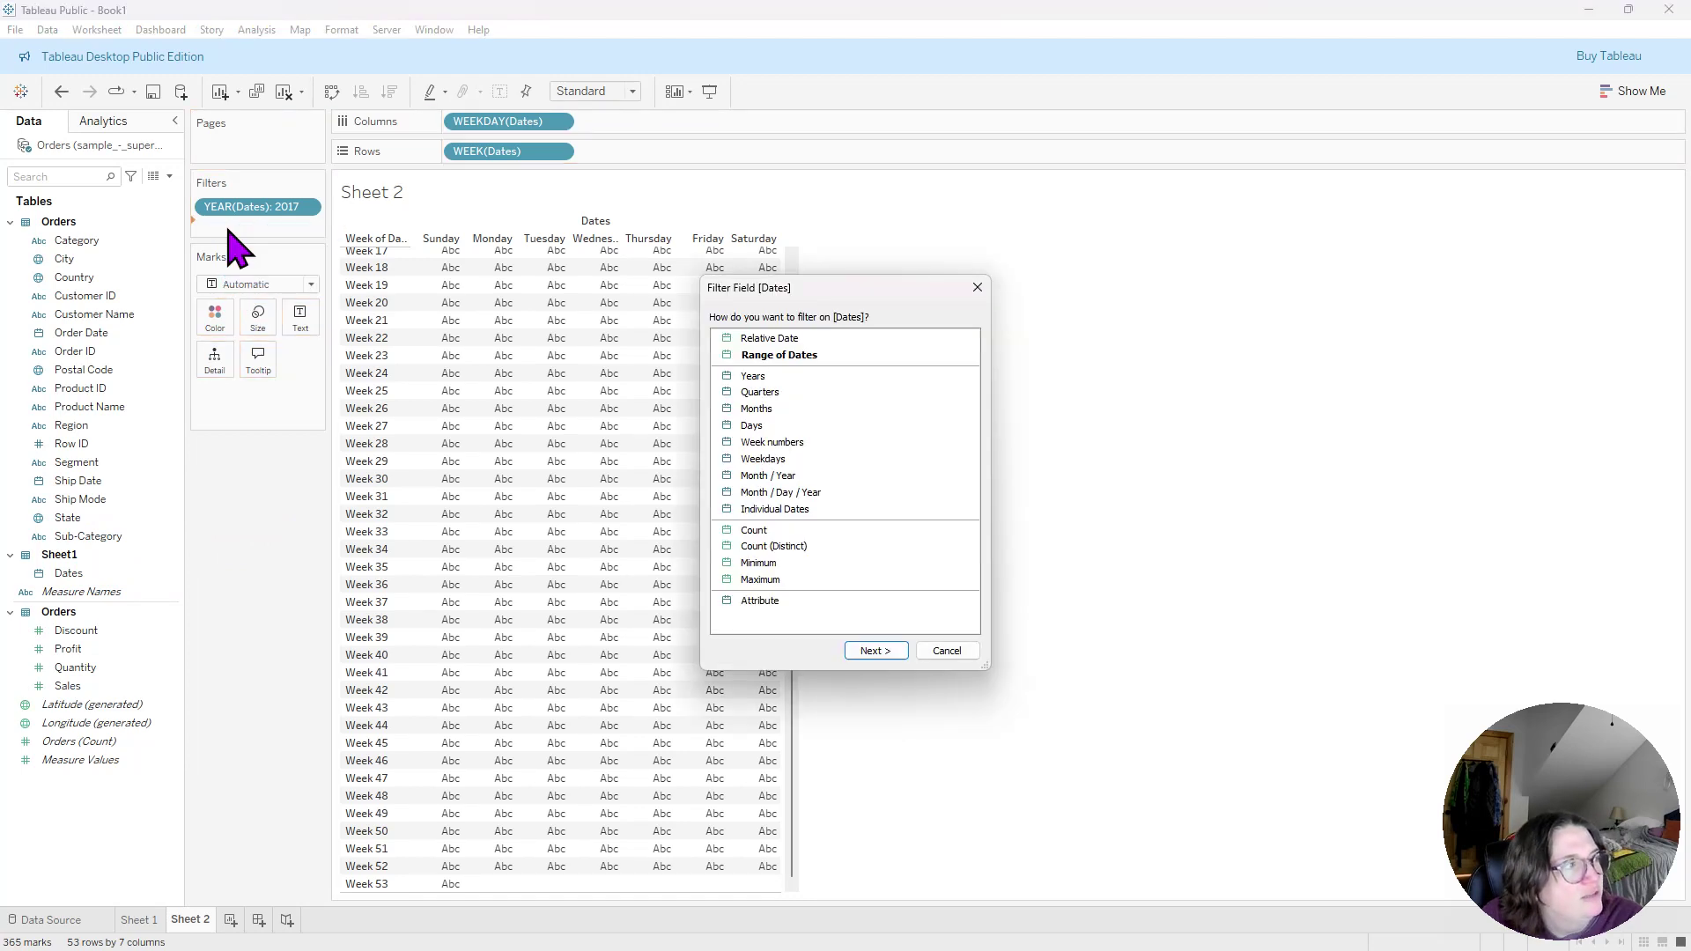
left_click(774, 410)
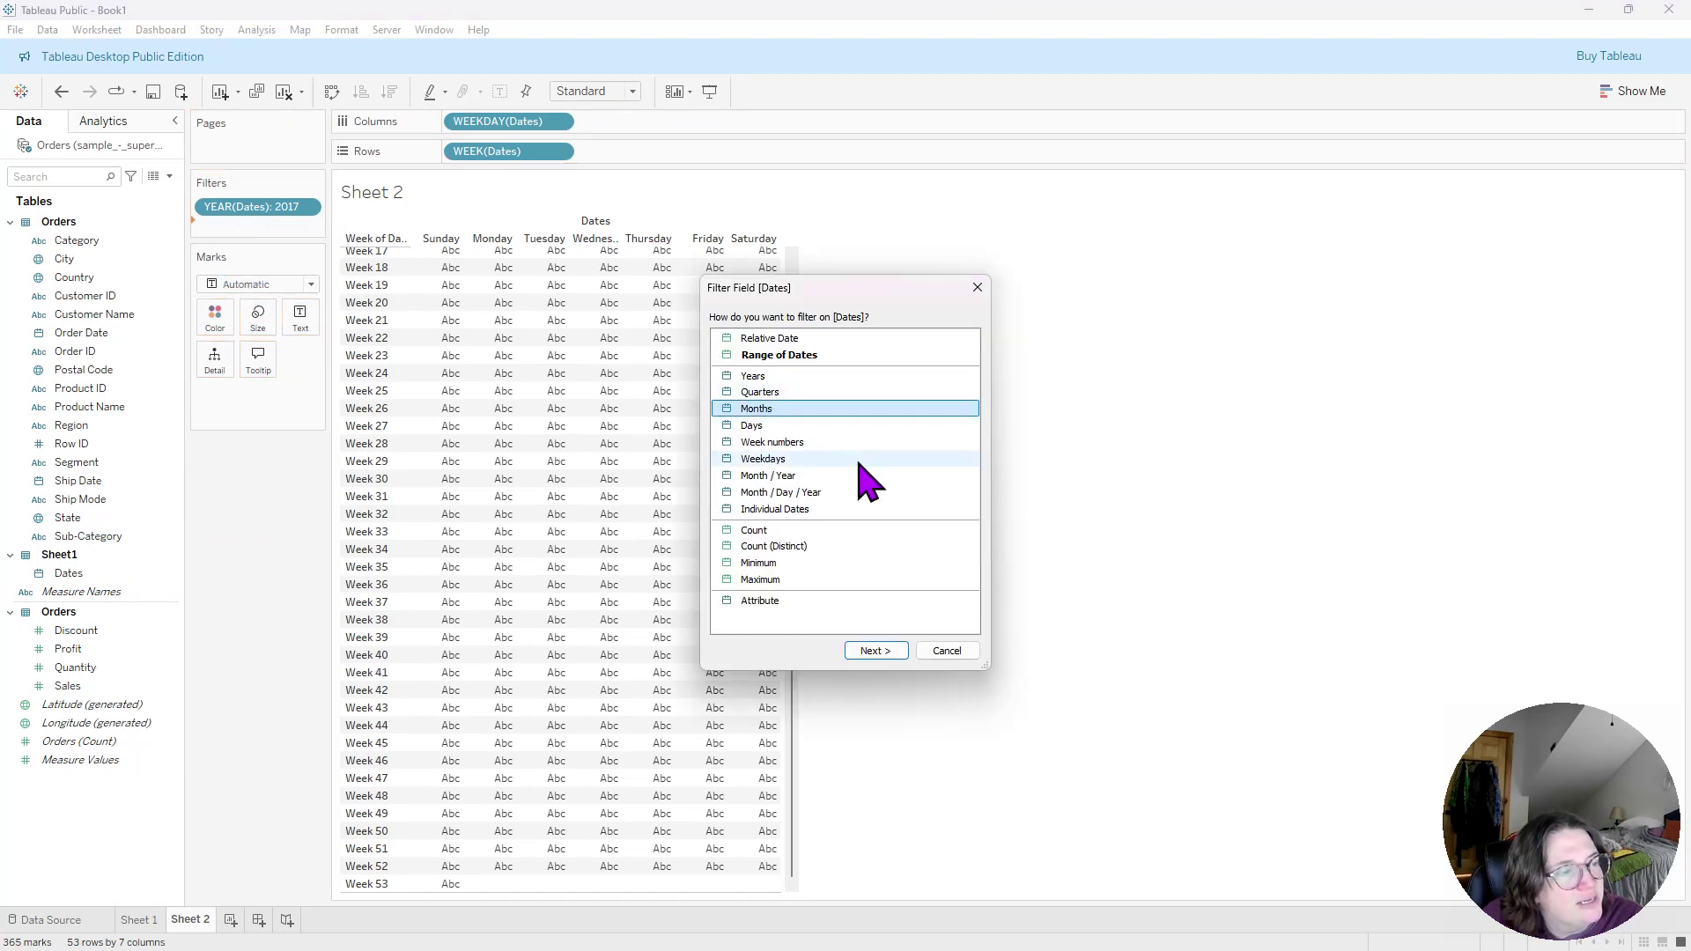
left_click(873, 652)
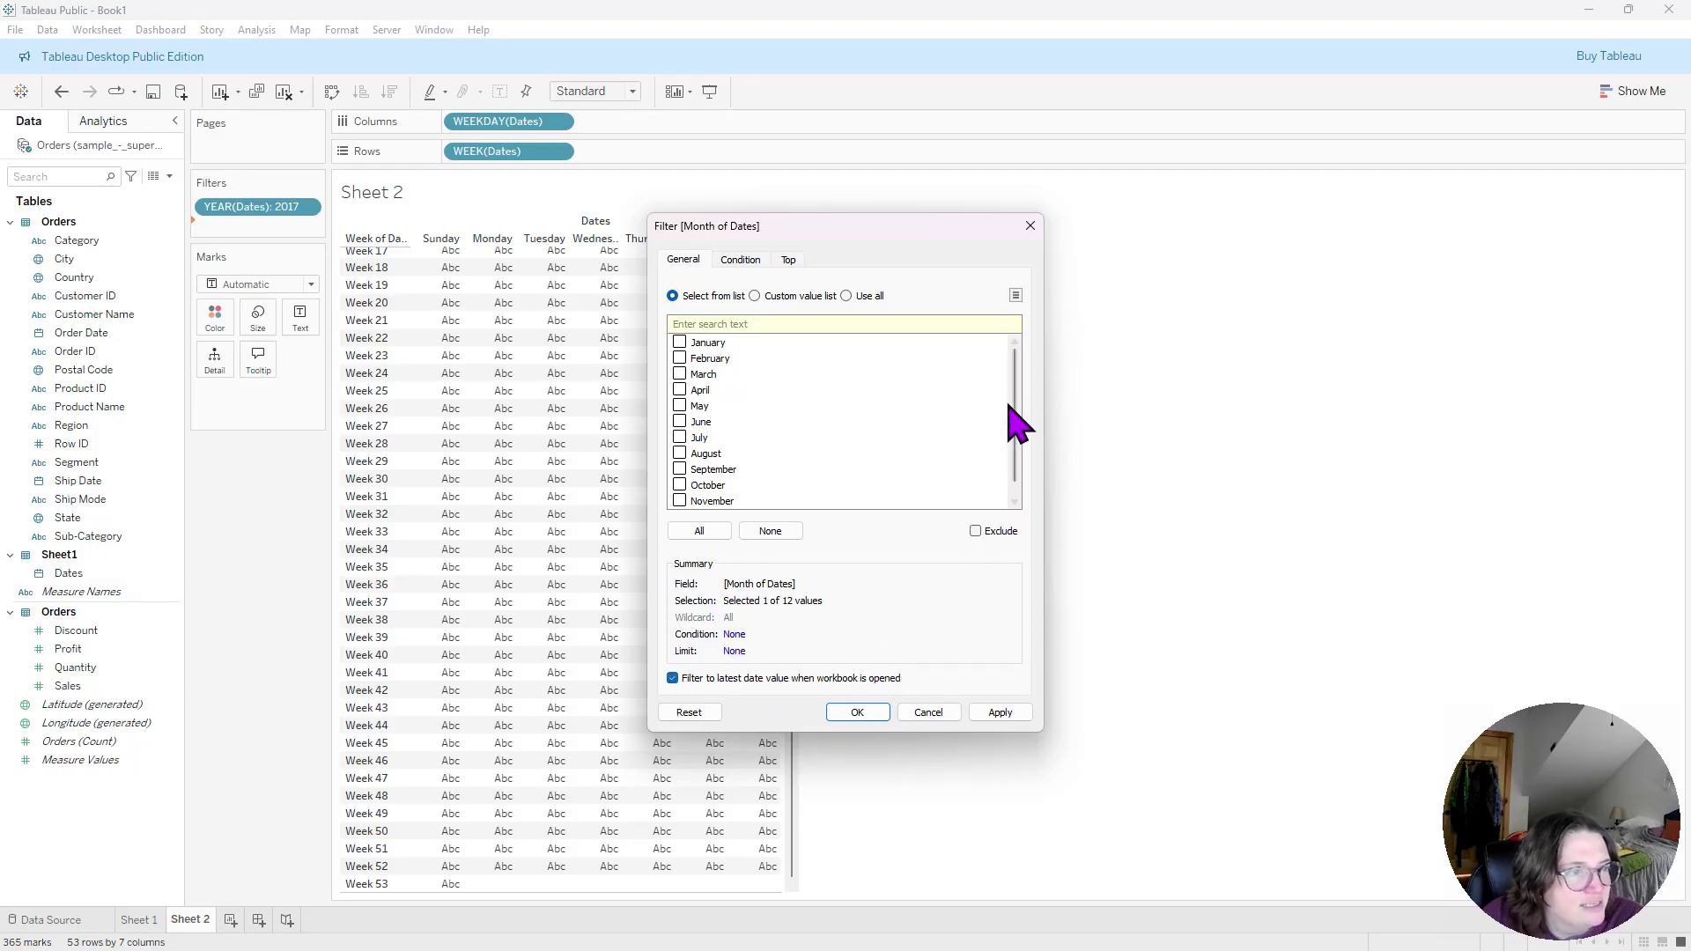
left_click_drag(1009, 406, 1011, 441)
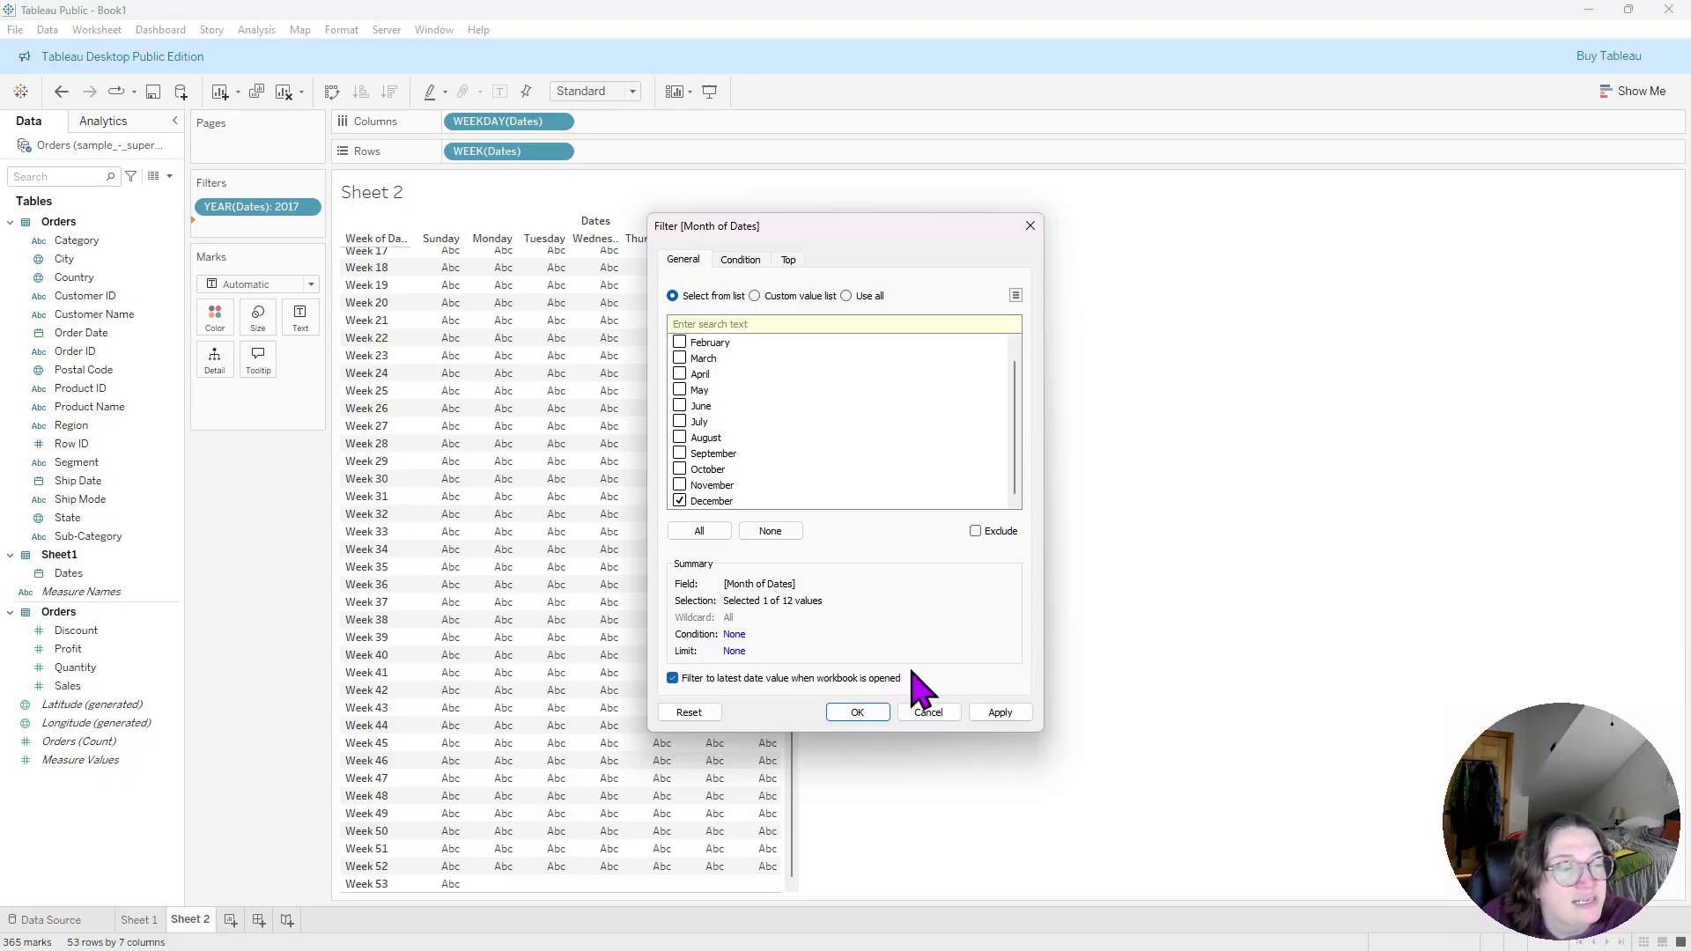
left_click(856, 713)
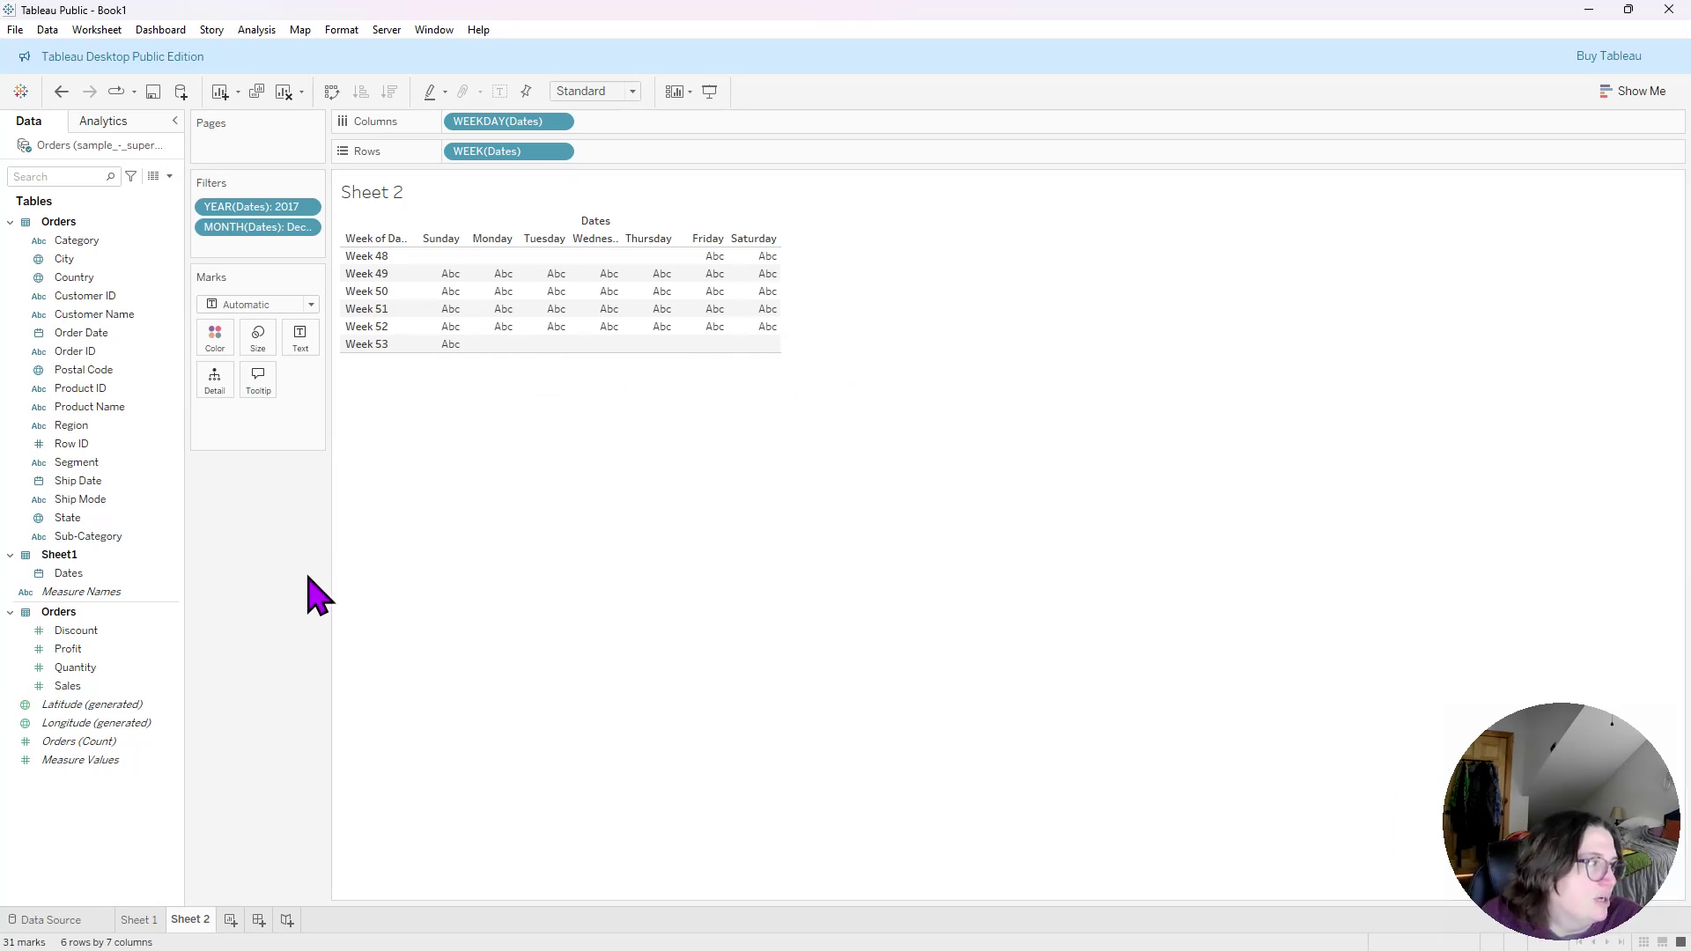
- Put SUM(Sales) on the Marks card Text so each calendar cell shows its sales total
left_click_drag(70, 692, 298, 343)
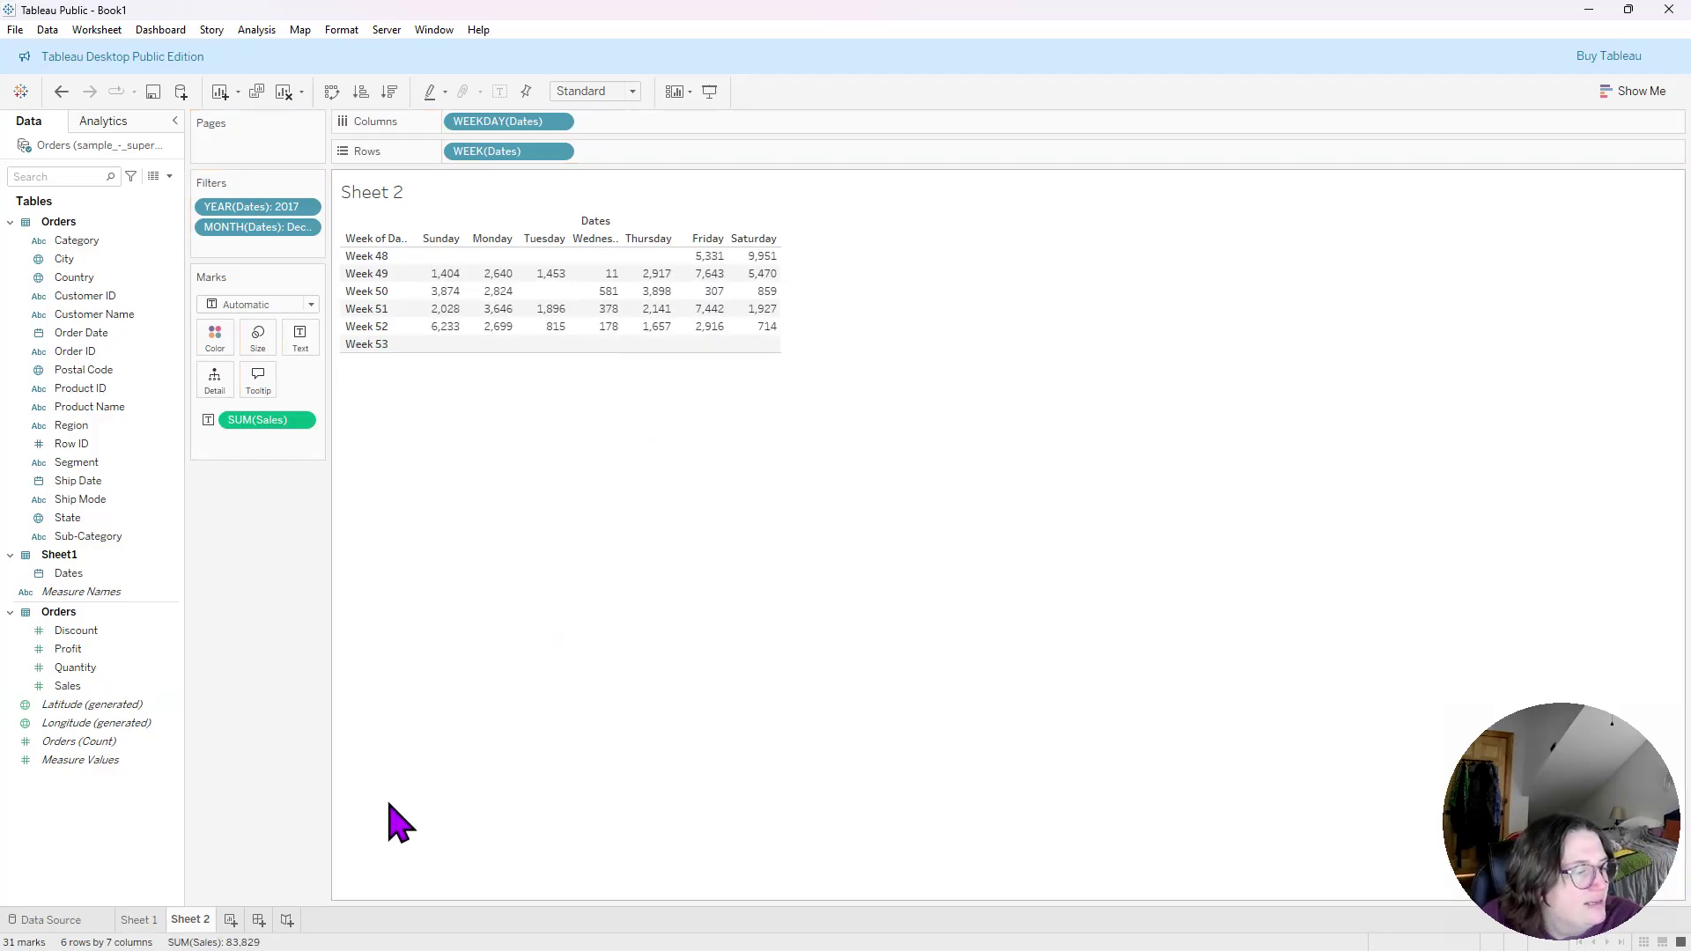
left_click(134, 920)
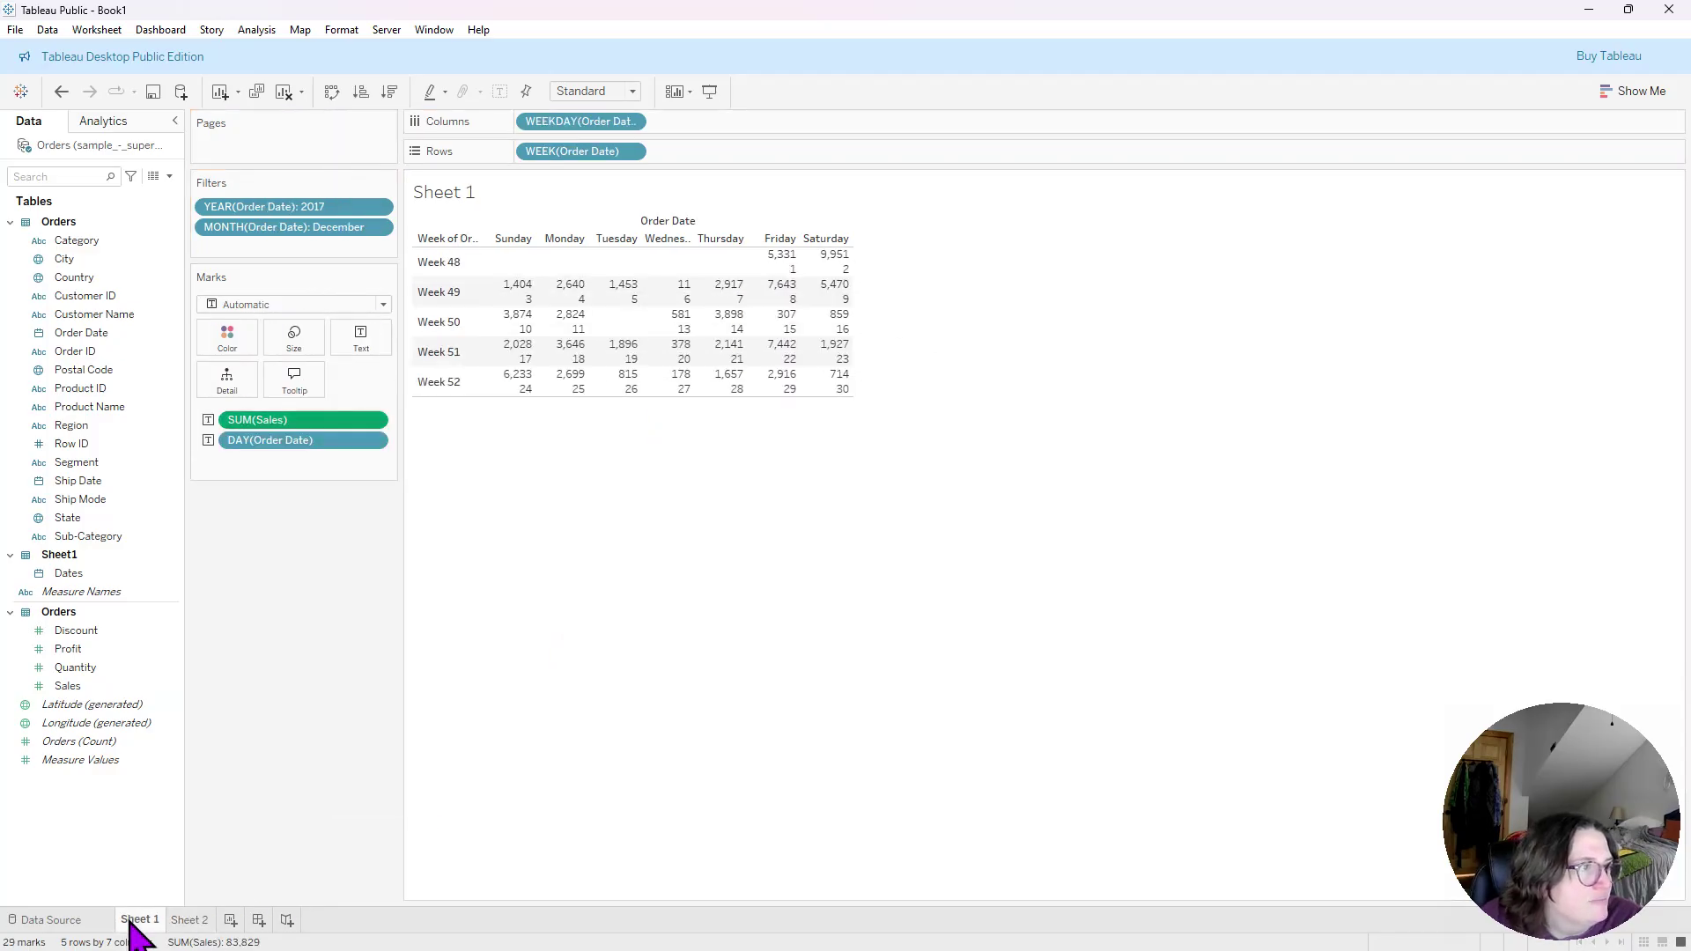
left_click(185, 921)
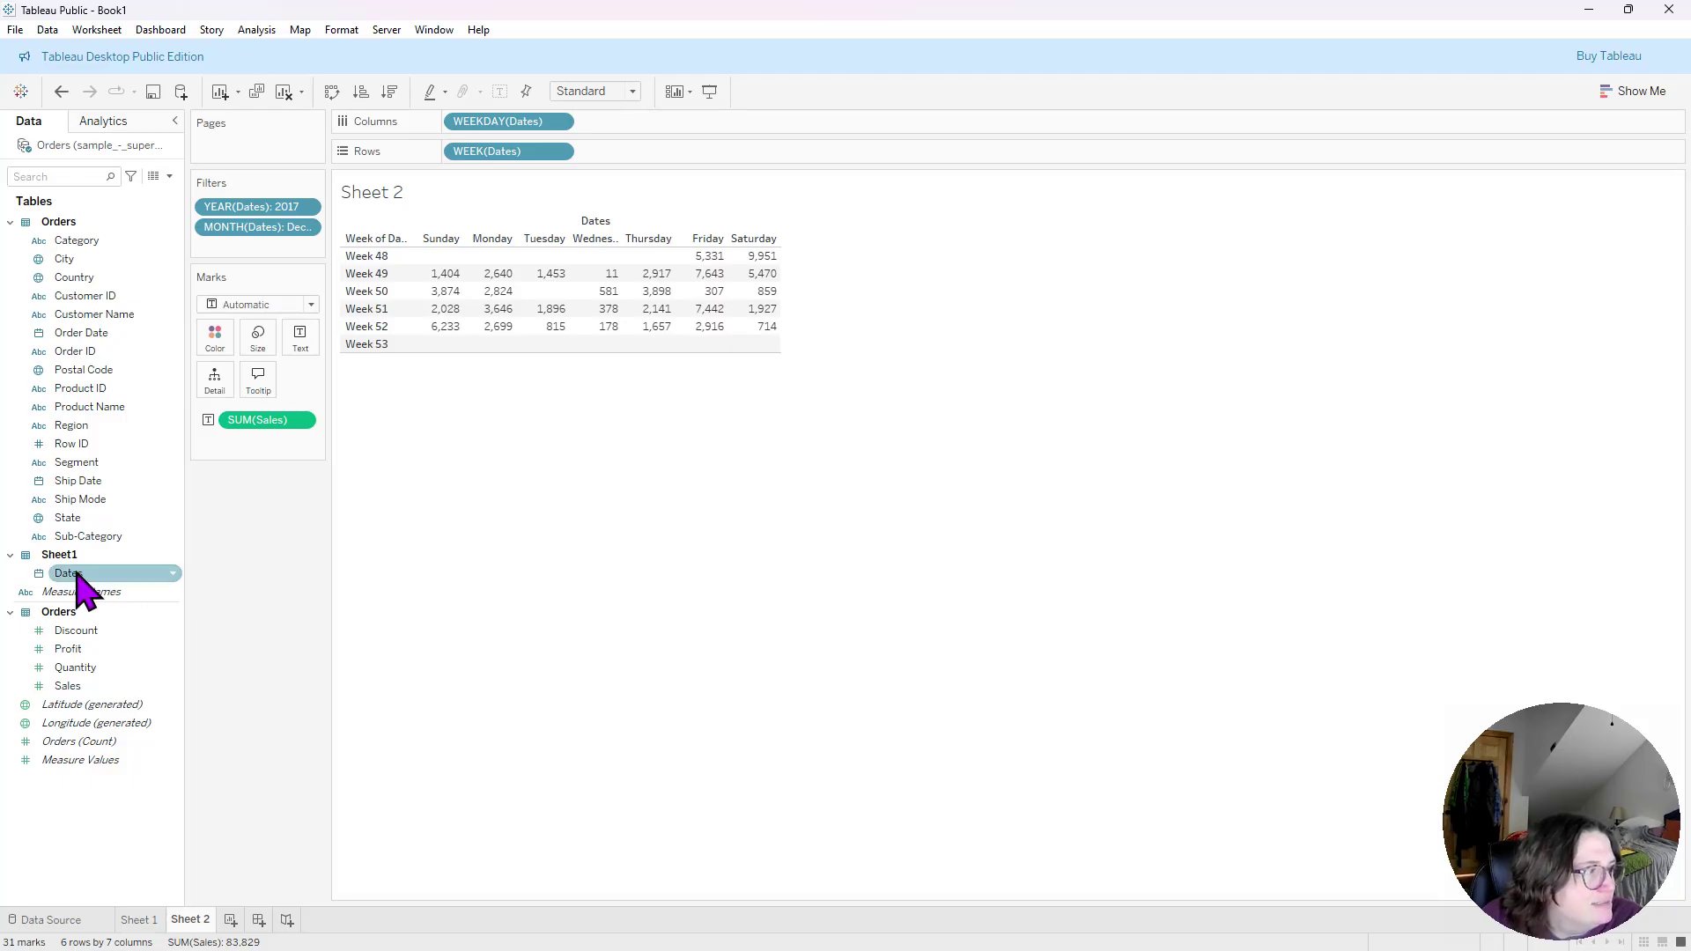
- Add Dates as cell text and change it from YEAR to DAY, showing day numbers 1–31
left_click_drag(78, 581, 314, 327)
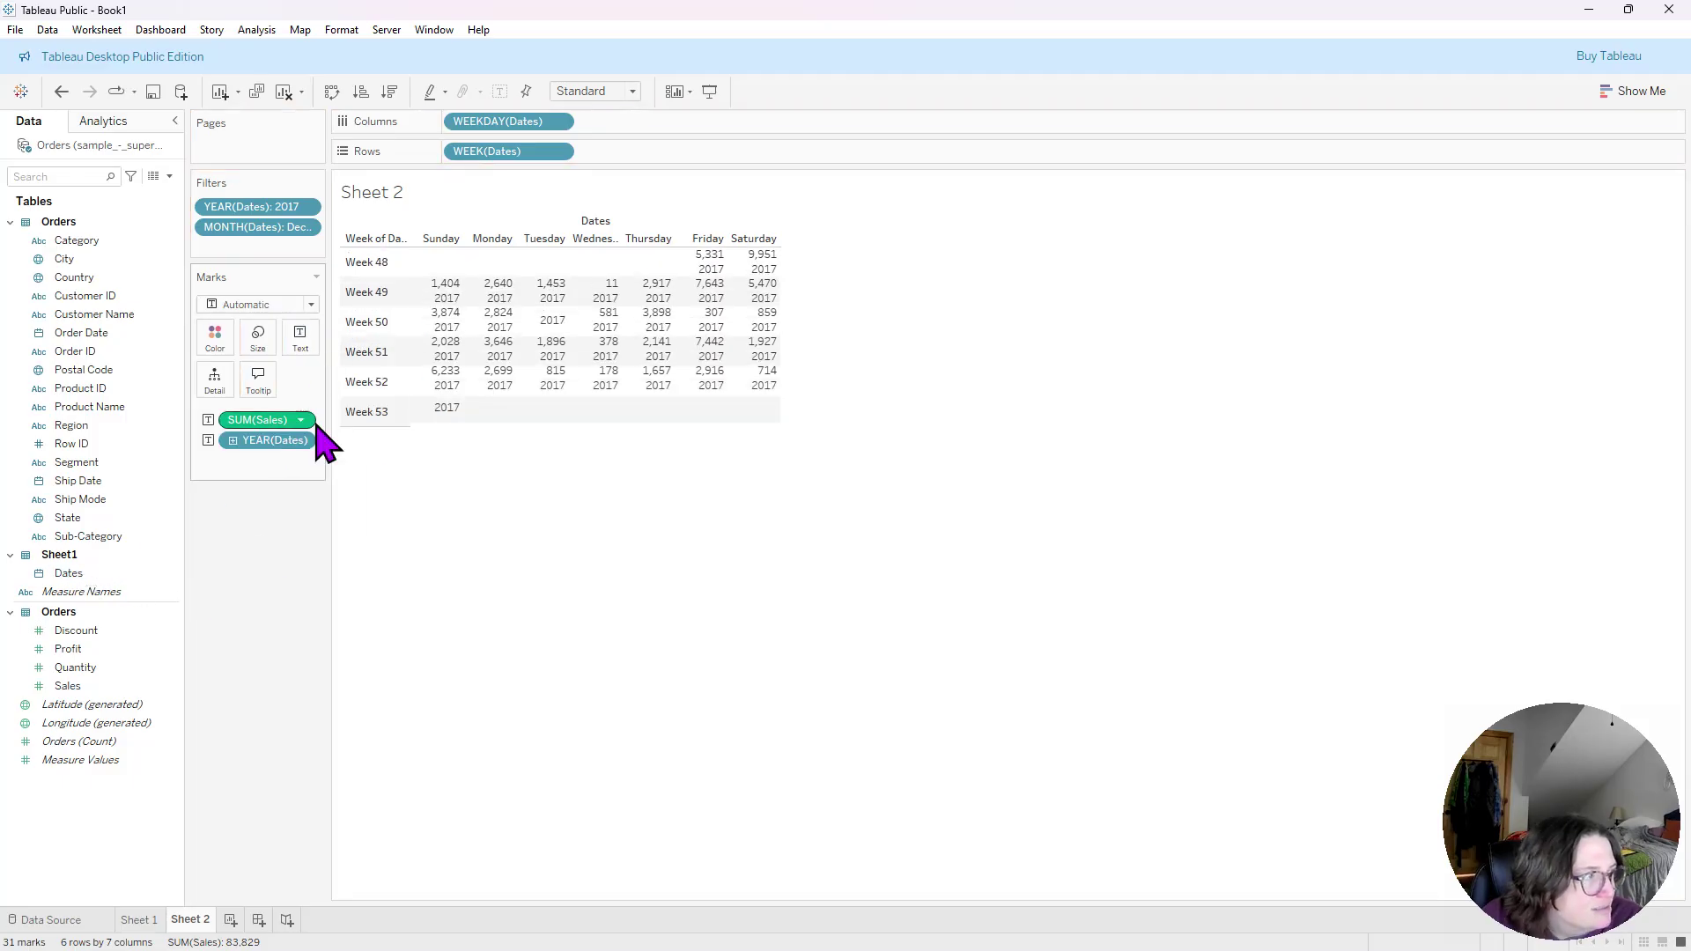
left_click(302, 441)
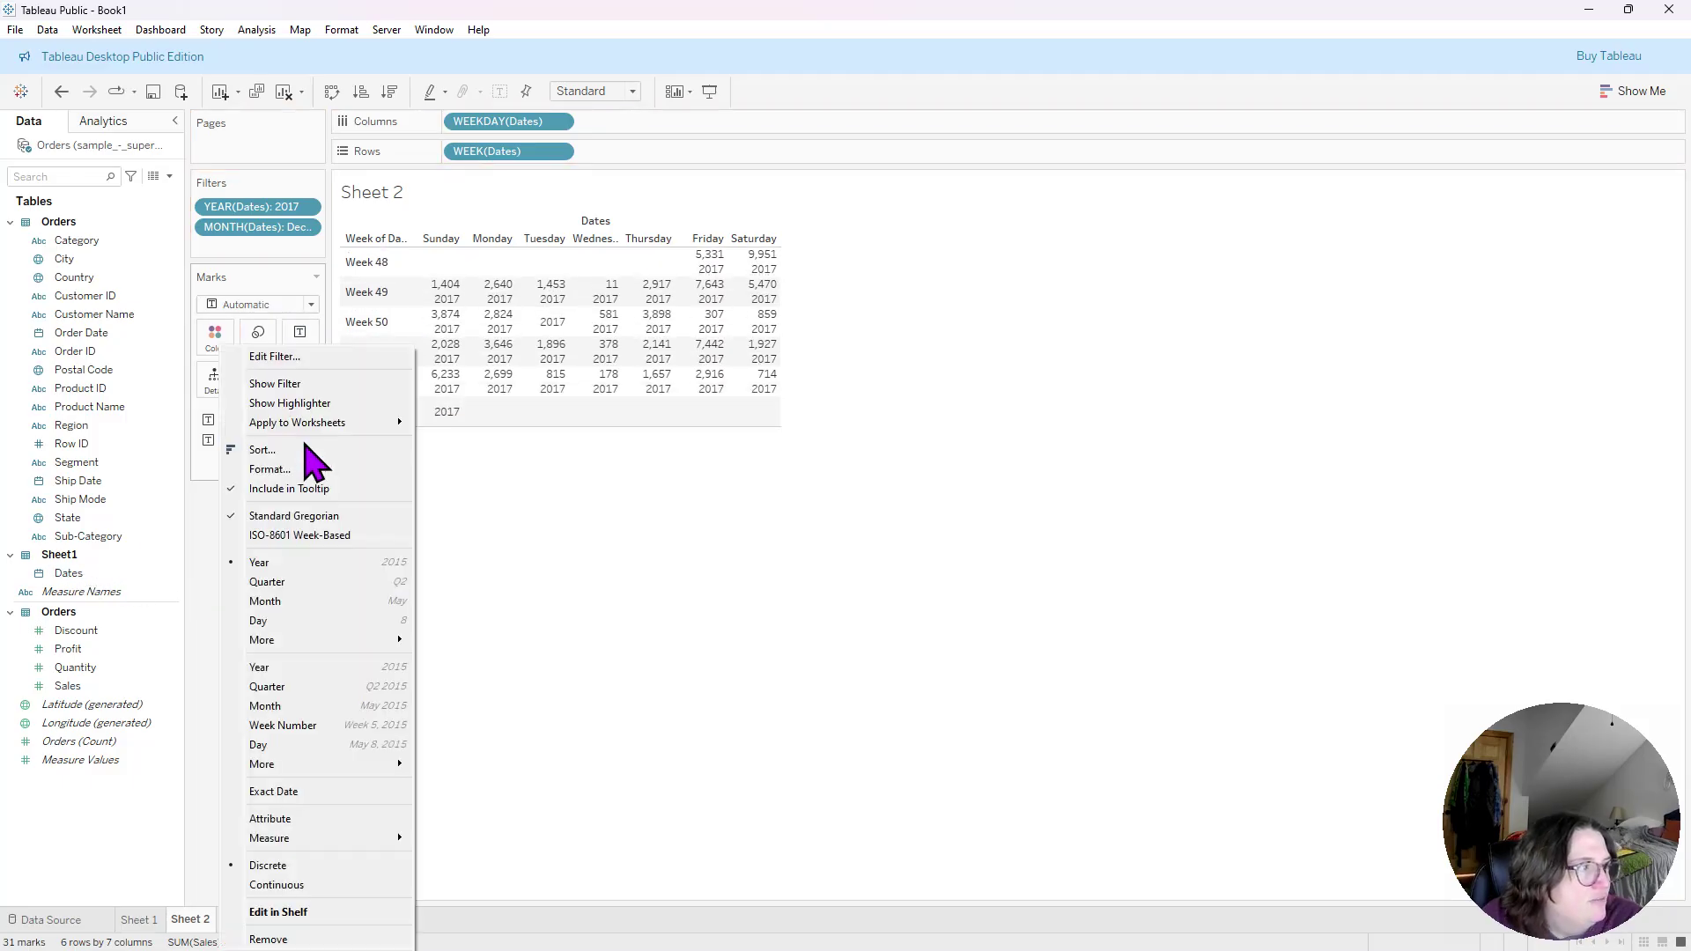
left_click(330, 621)
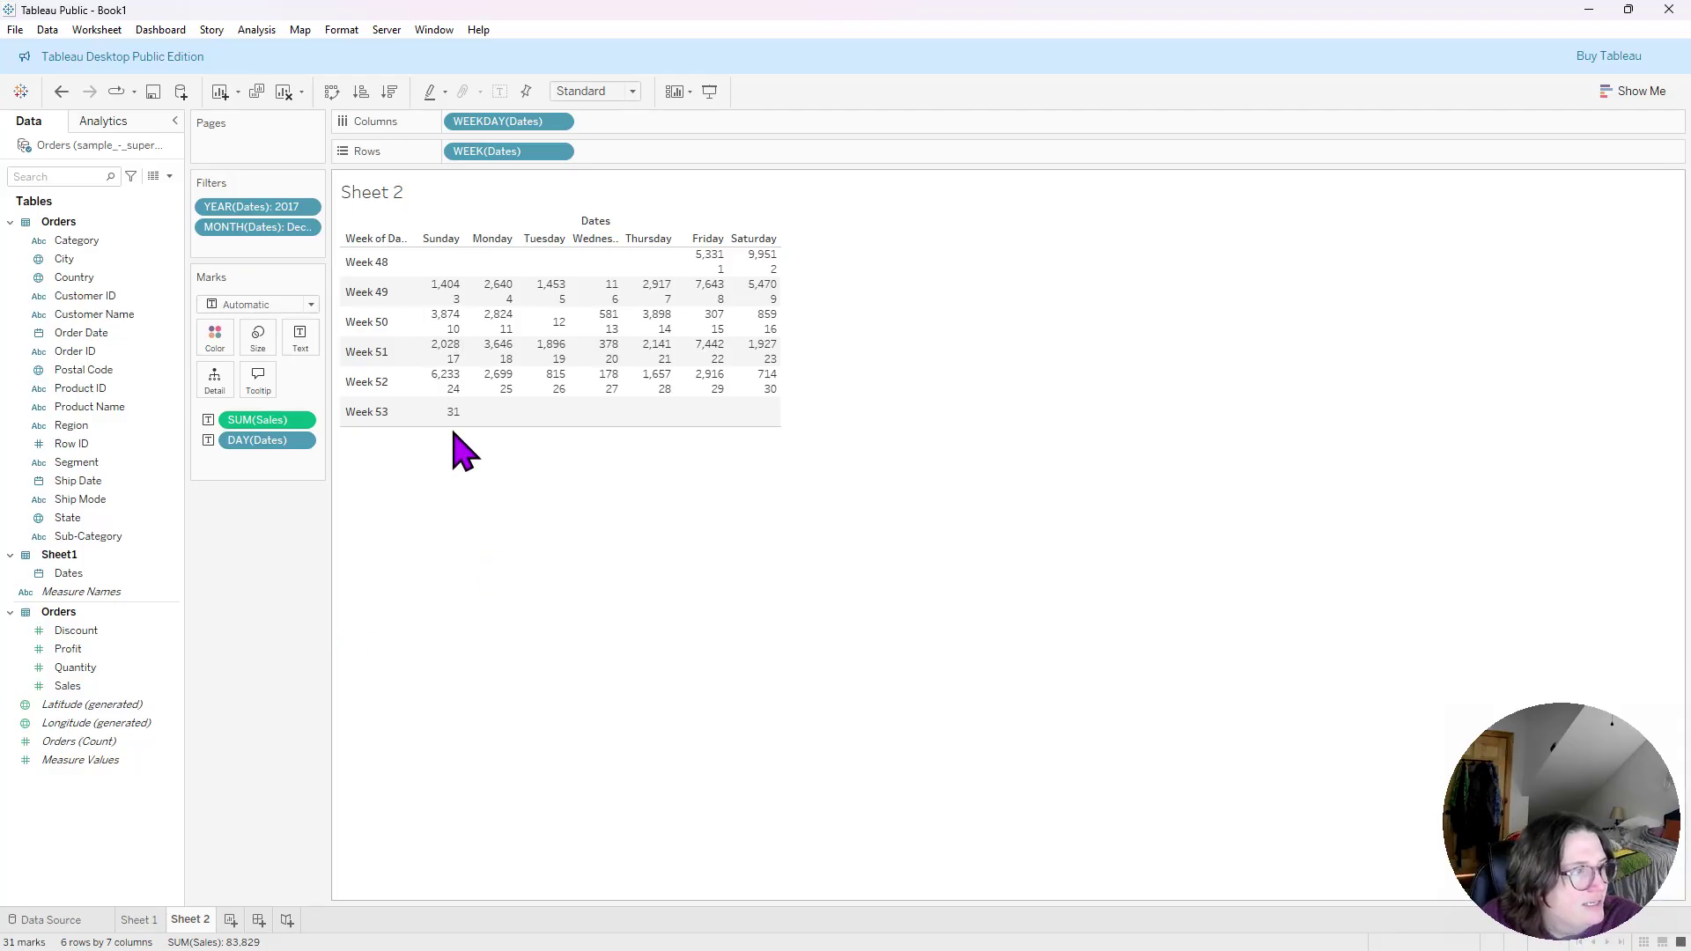
mouse_move(498, 398)
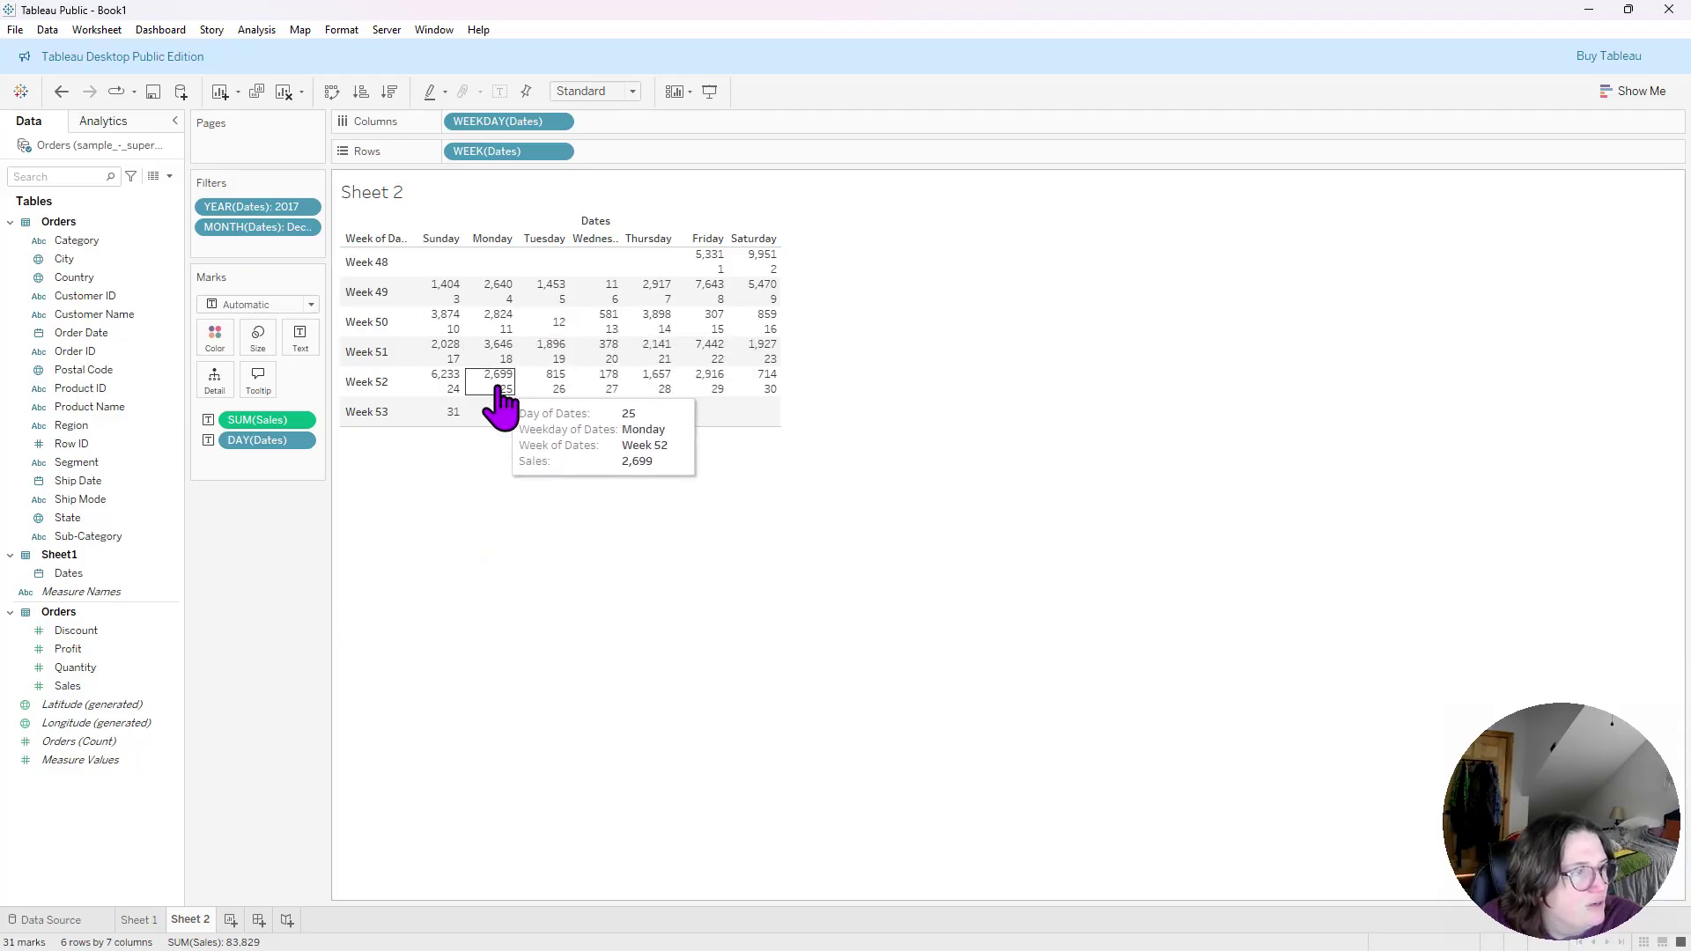
mouse_move(528, 365)
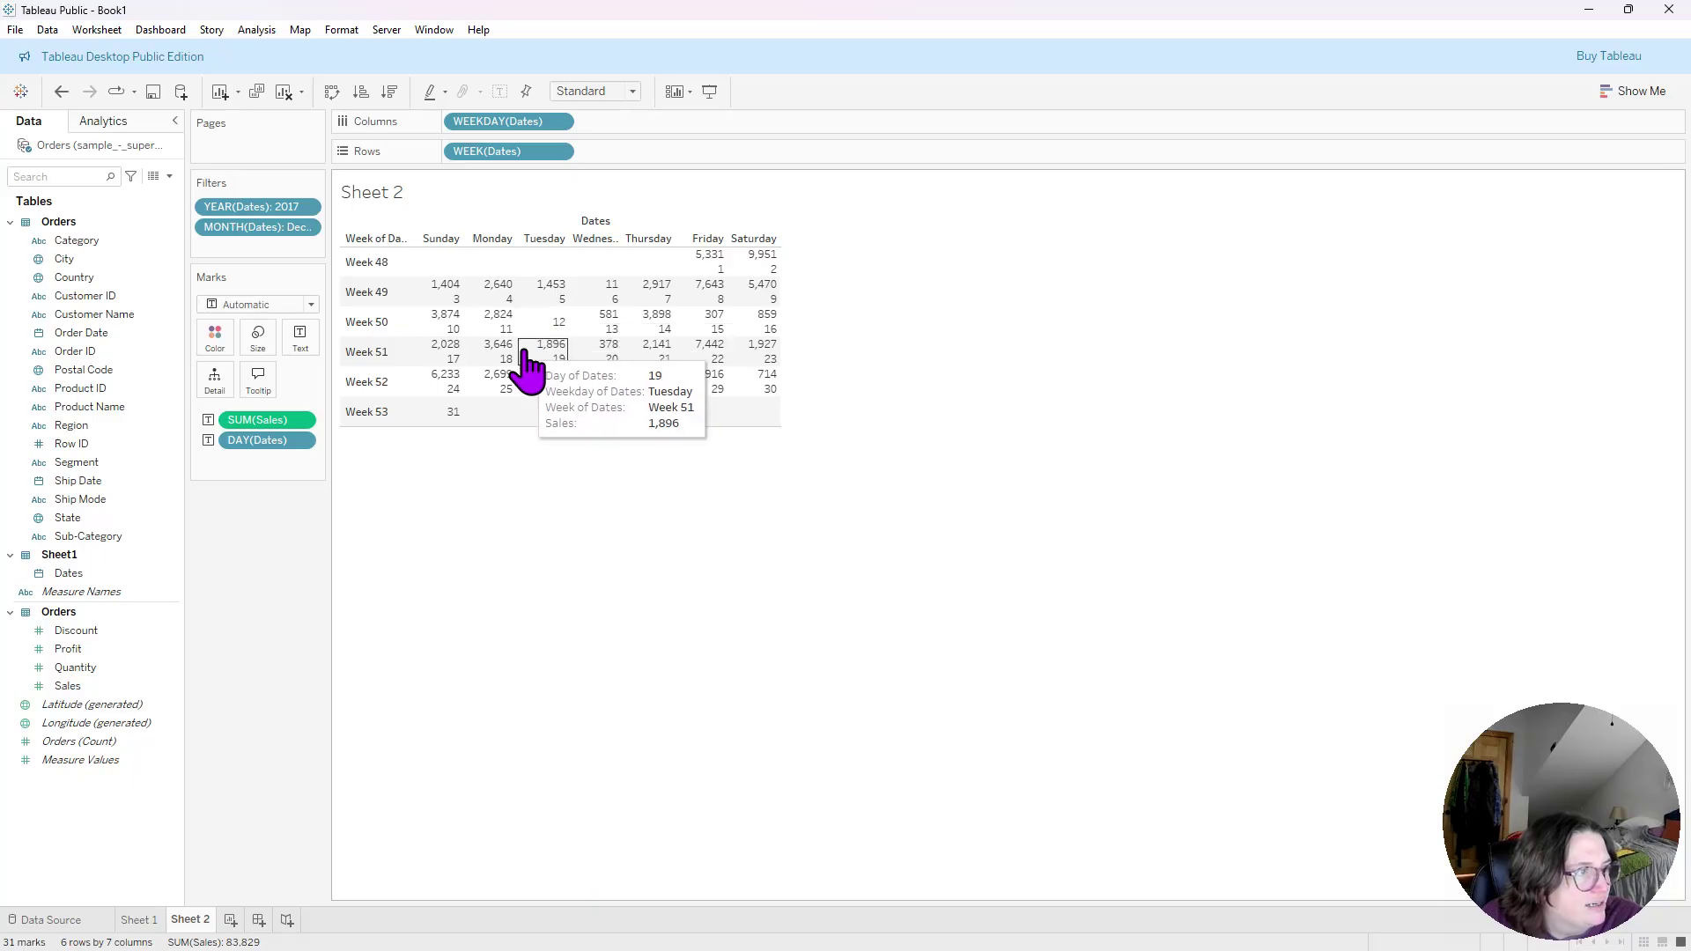
- Format SUM(Sales) with Special Values text 0, so empty days like December 12 and 31 show 0
right_click(293, 422)
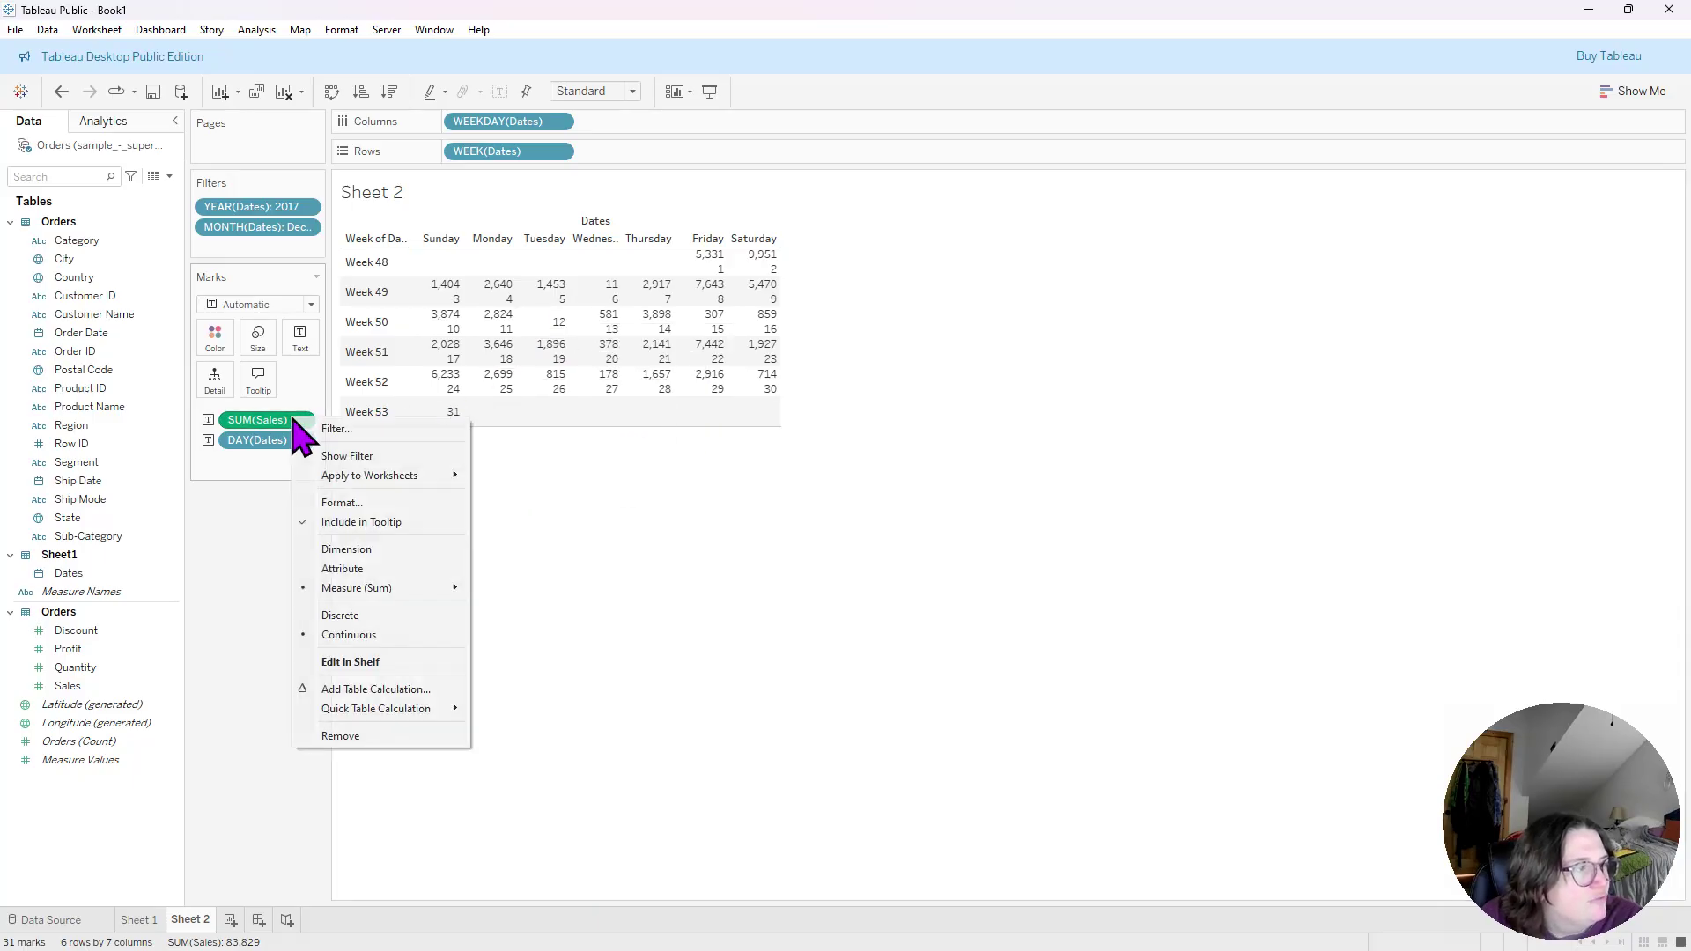
left_click(361, 502)
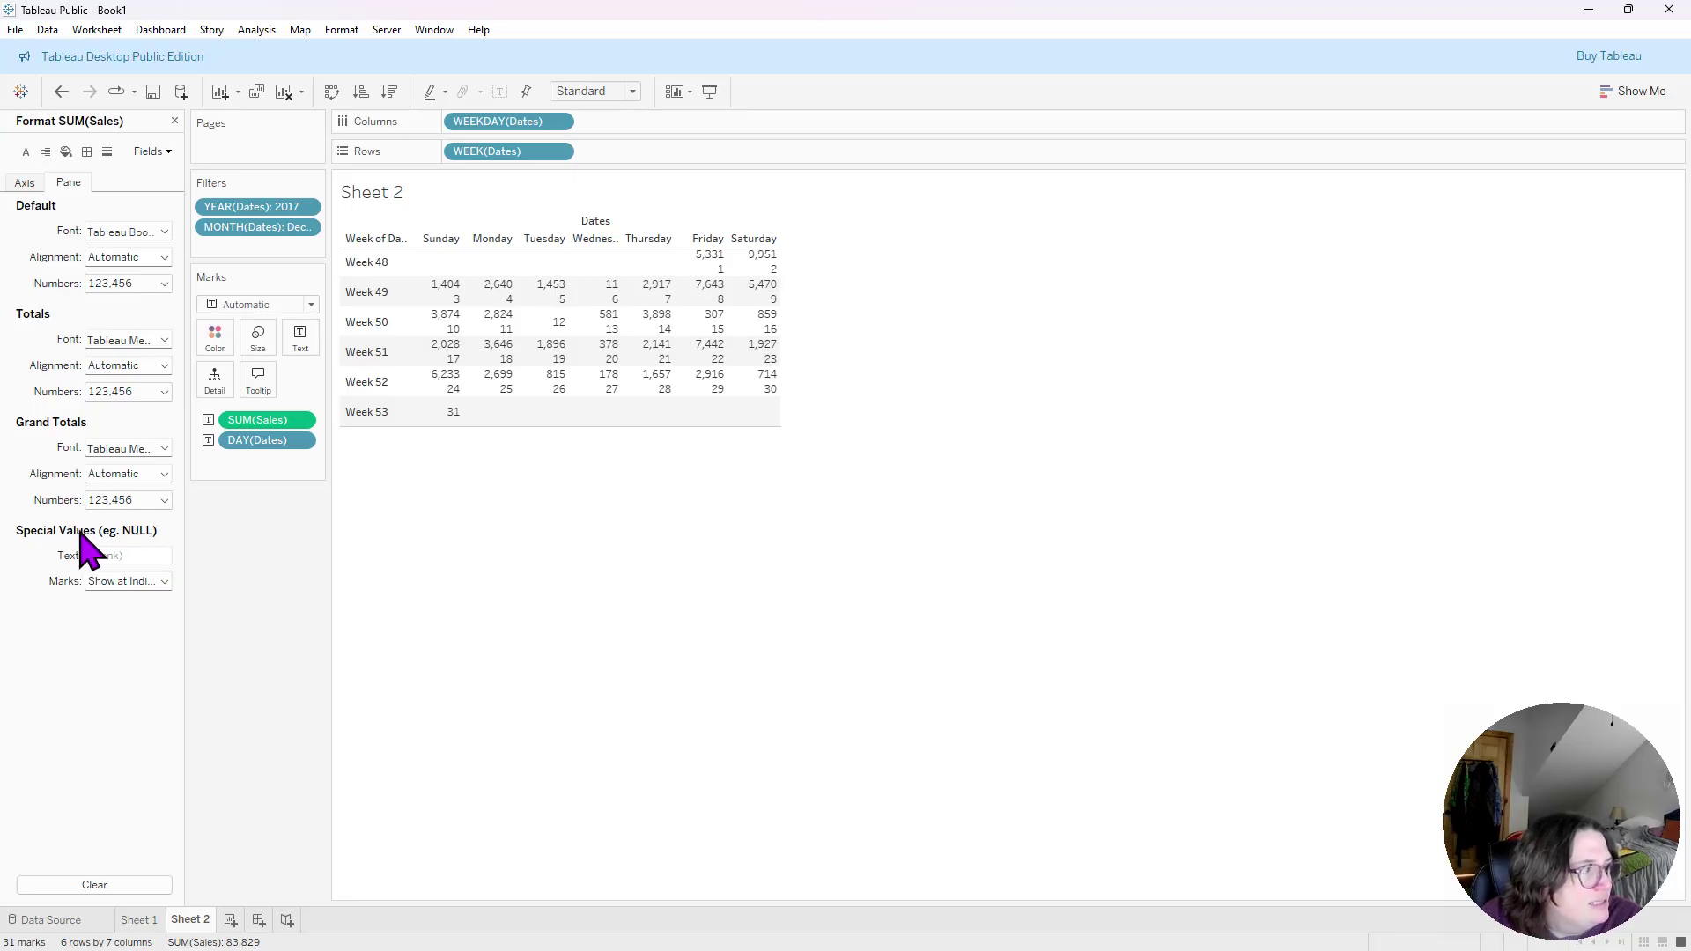
left_click(118, 555)
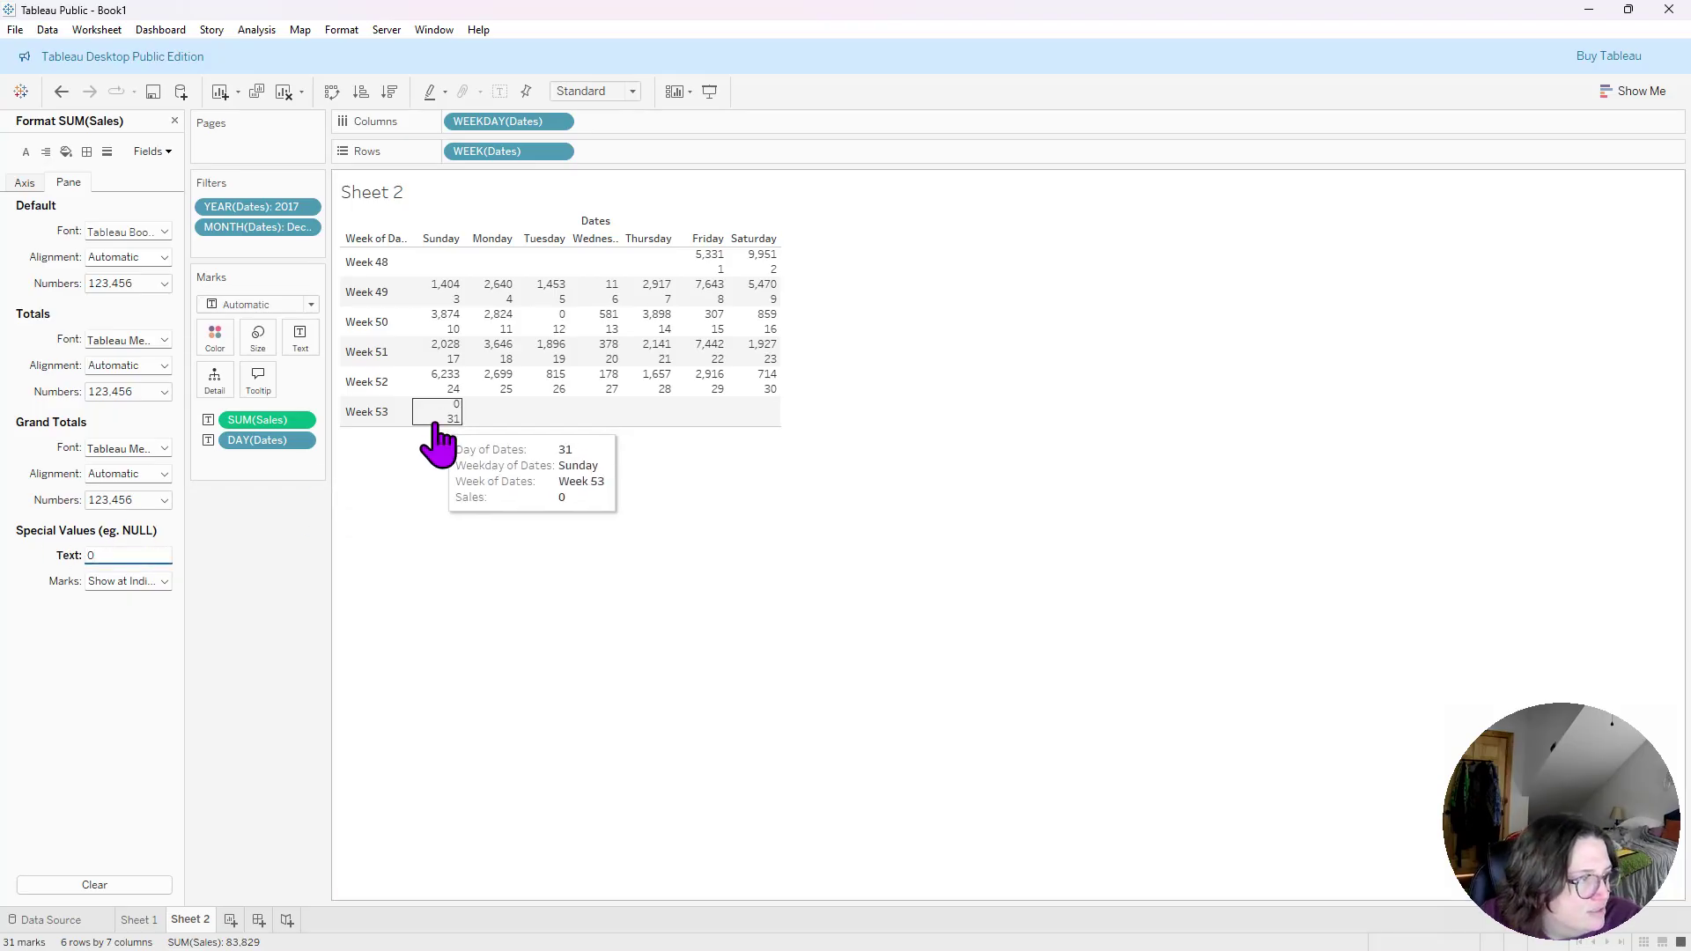
mouse_move(585, 388)
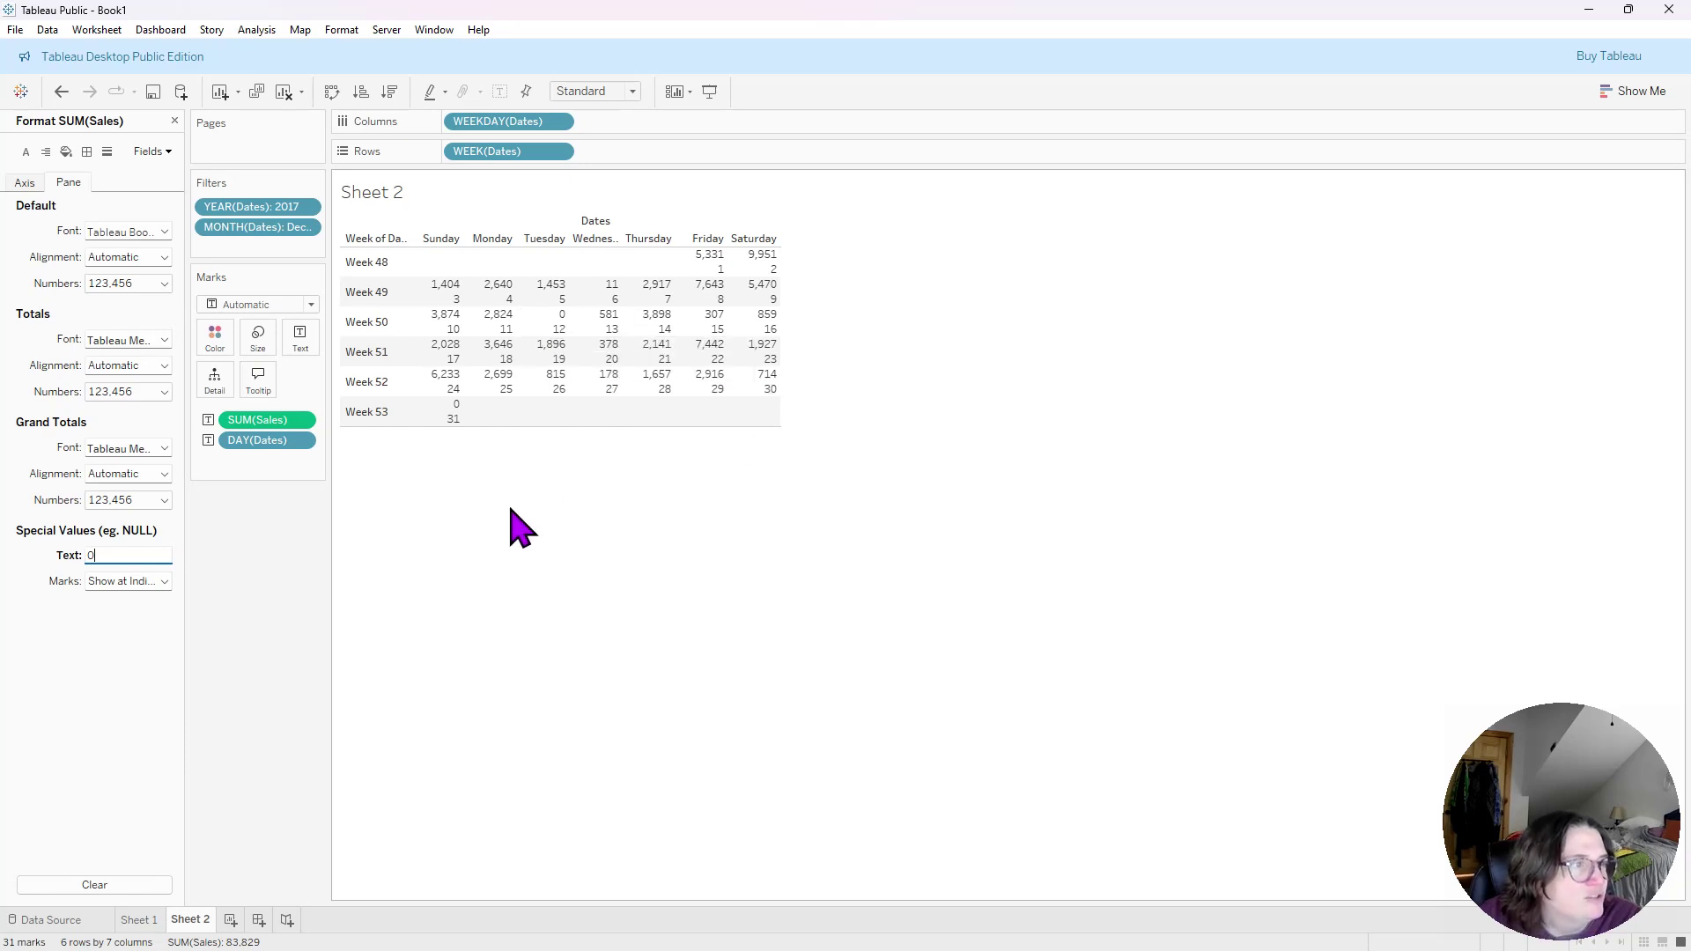